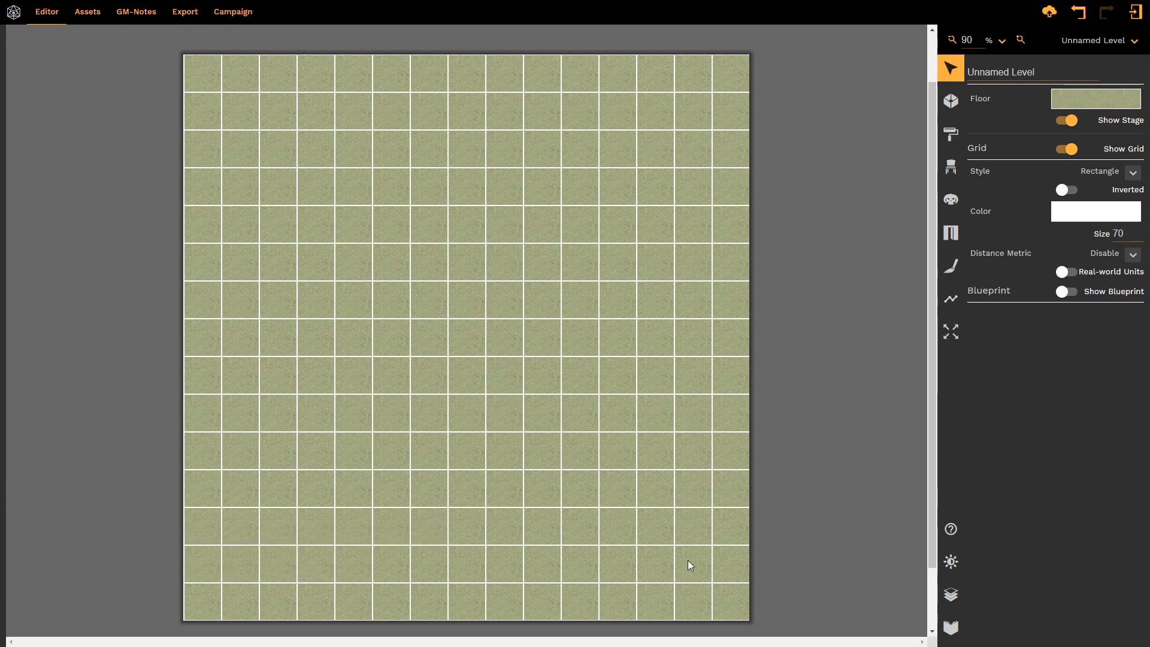
# Draw a square room three by three grid squares in the map's upper-left area, starting two squares in from both edges
pyautogui.click(955, 103)
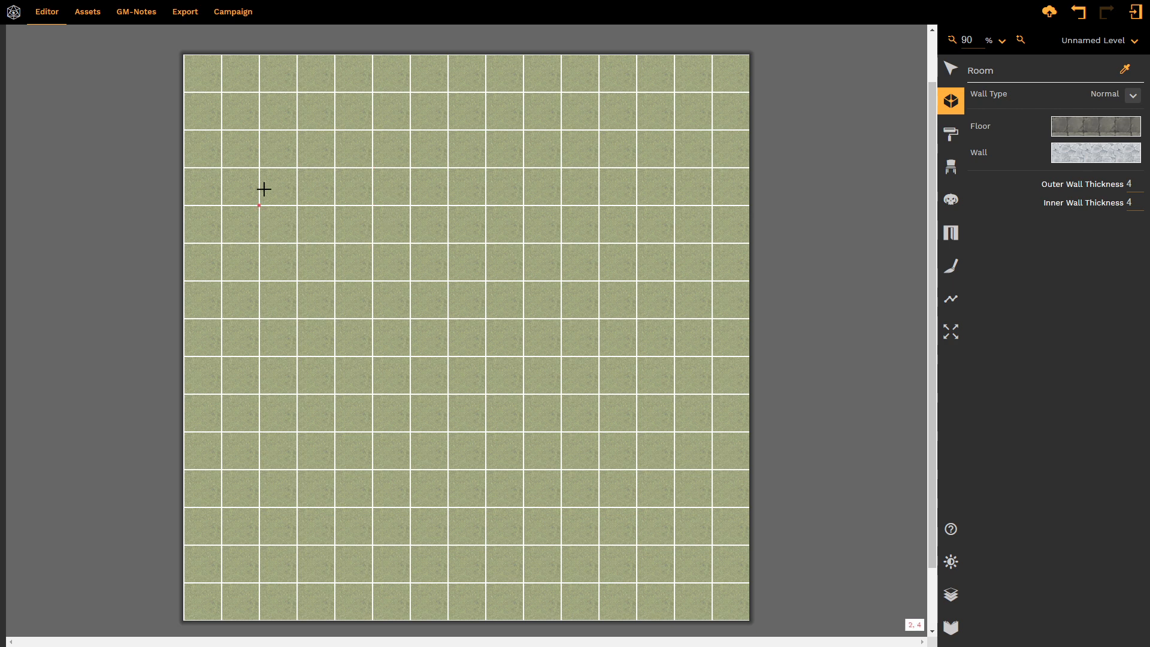
pyautogui.click(262, 134)
pyautogui.click(267, 244)
pyautogui.click(363, 247)
pyautogui.click(371, 139)
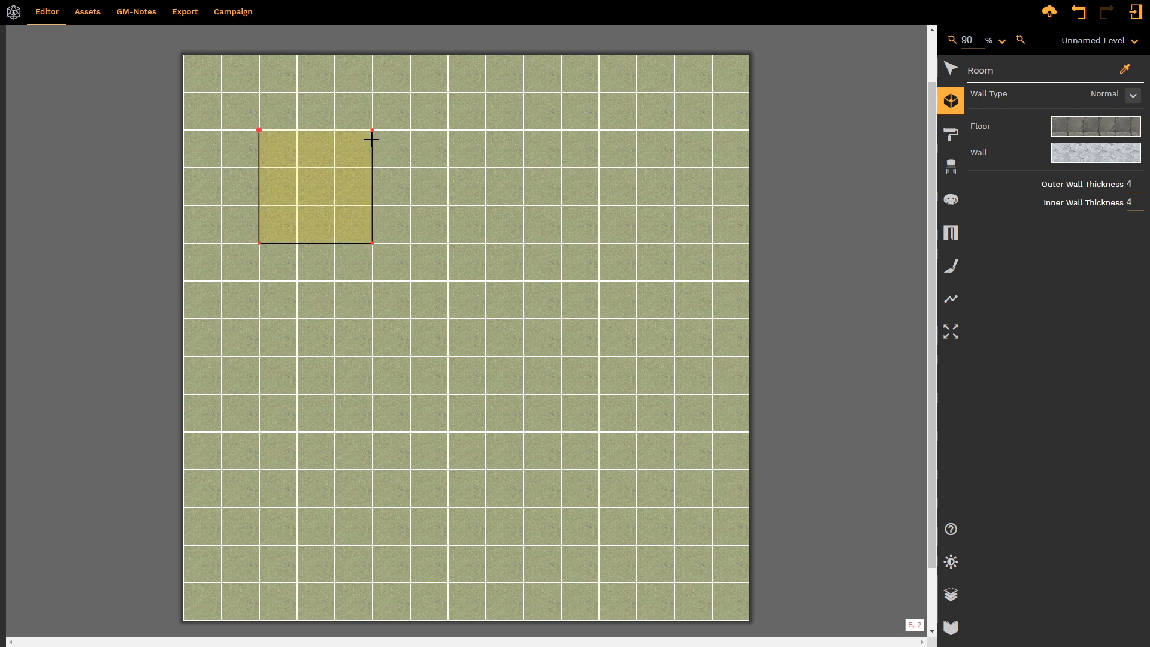
pyautogui.click(258, 129)
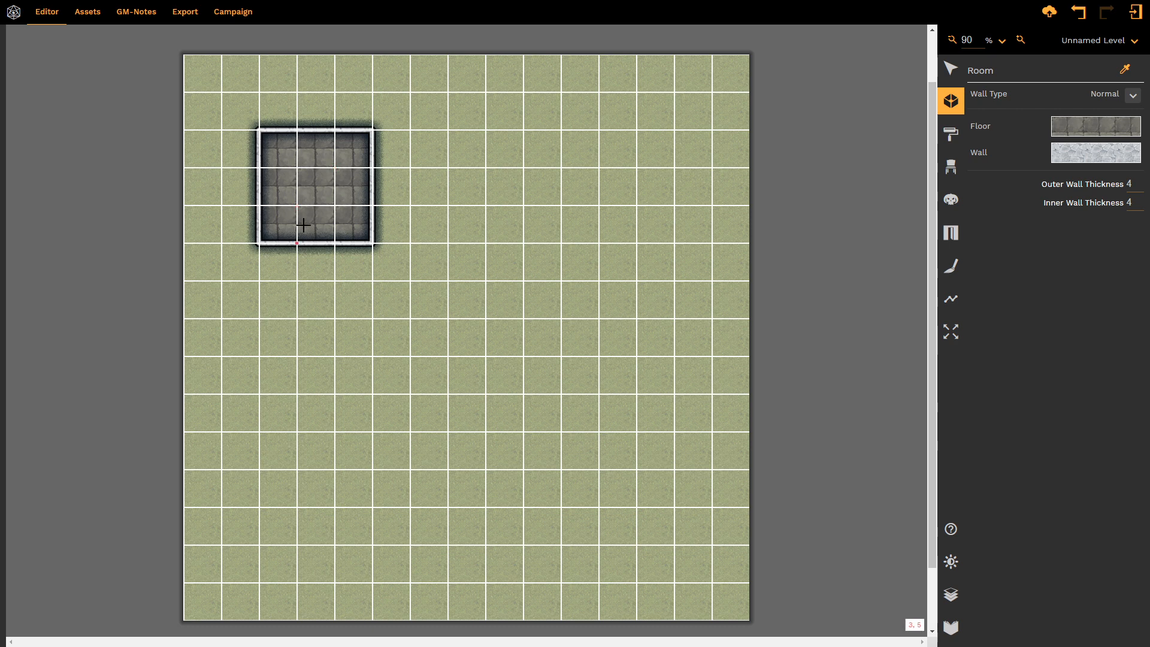
# Draw a second three-by-three-square room level with the first one, leaving a two-square gap to its right
pyautogui.click(449, 131)
pyautogui.click(558, 132)
pyautogui.click(558, 241)
pyautogui.click(450, 243)
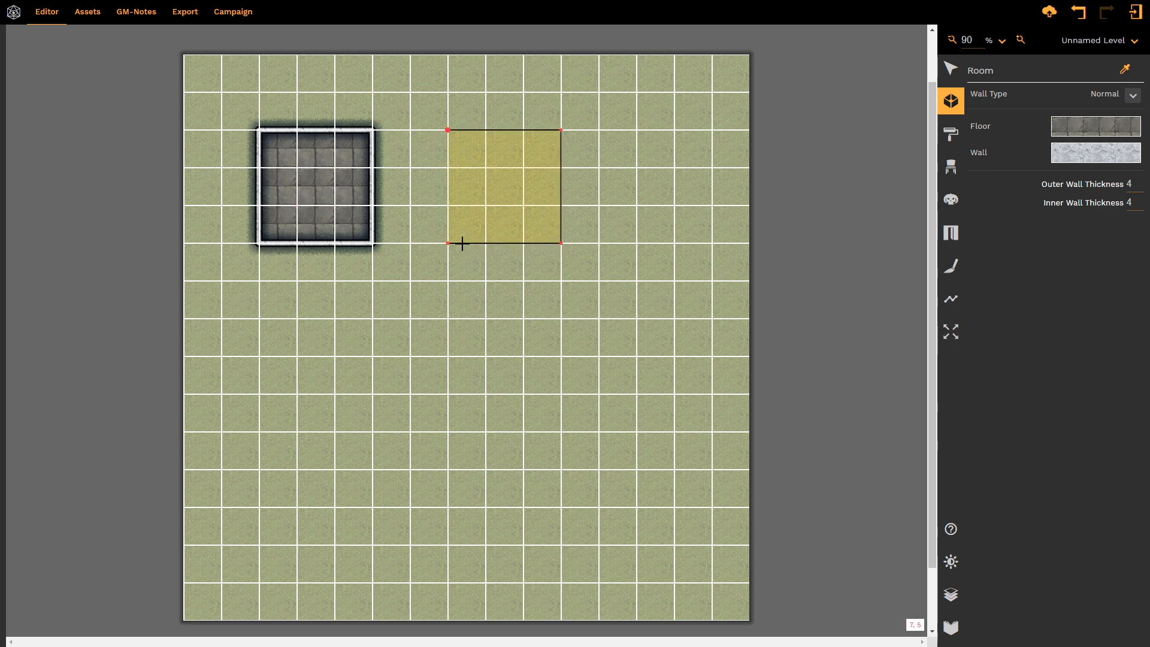
pyautogui.click(446, 132)
# Draw a third three-by-three-square room directly below the first room, leaving a one-square gap
pyautogui.click(266, 294)
pyautogui.click(372, 286)
pyautogui.click(370, 391)
pyautogui.click(258, 396)
pyautogui.click(258, 285)
# Draw a fourth three-by-three-square room below the second room, completing a two-by-two arrangement of rooms
pyautogui.click(460, 283)
pyautogui.click(564, 287)
pyautogui.click(567, 400)
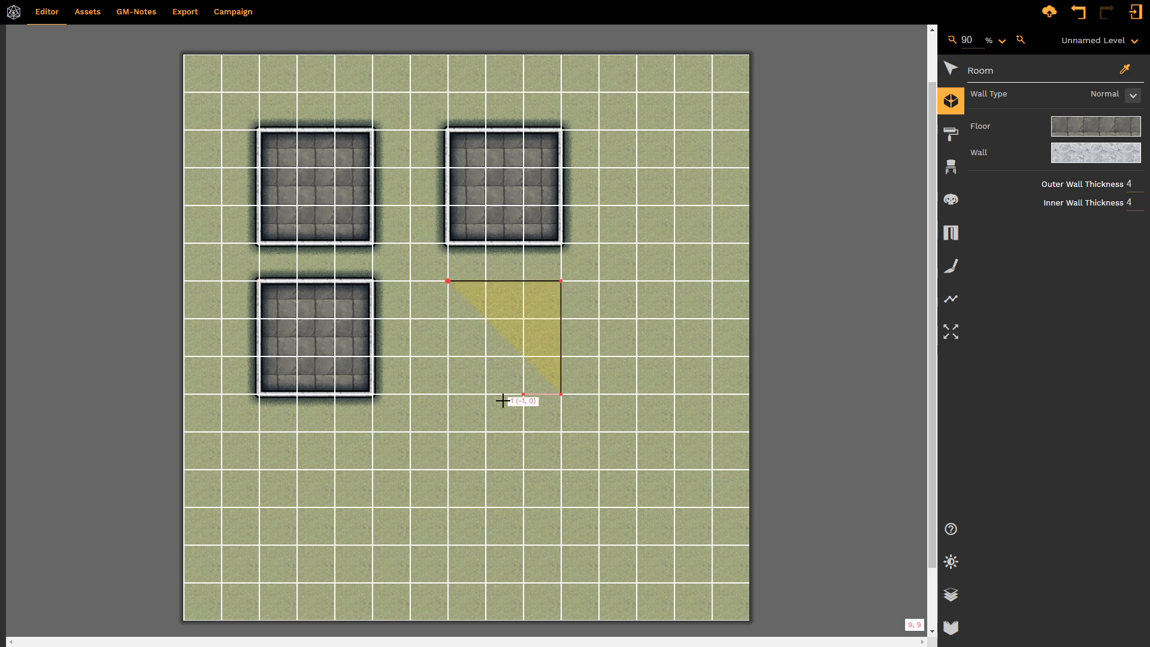
pyautogui.click(454, 401)
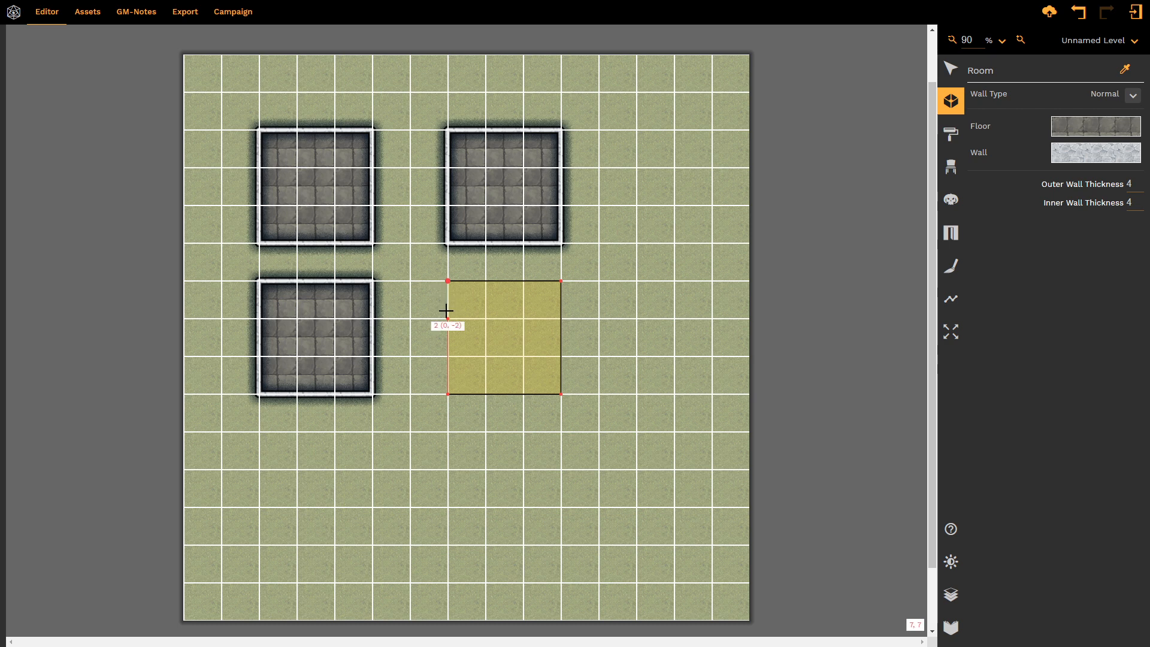
pyautogui.click(448, 281)
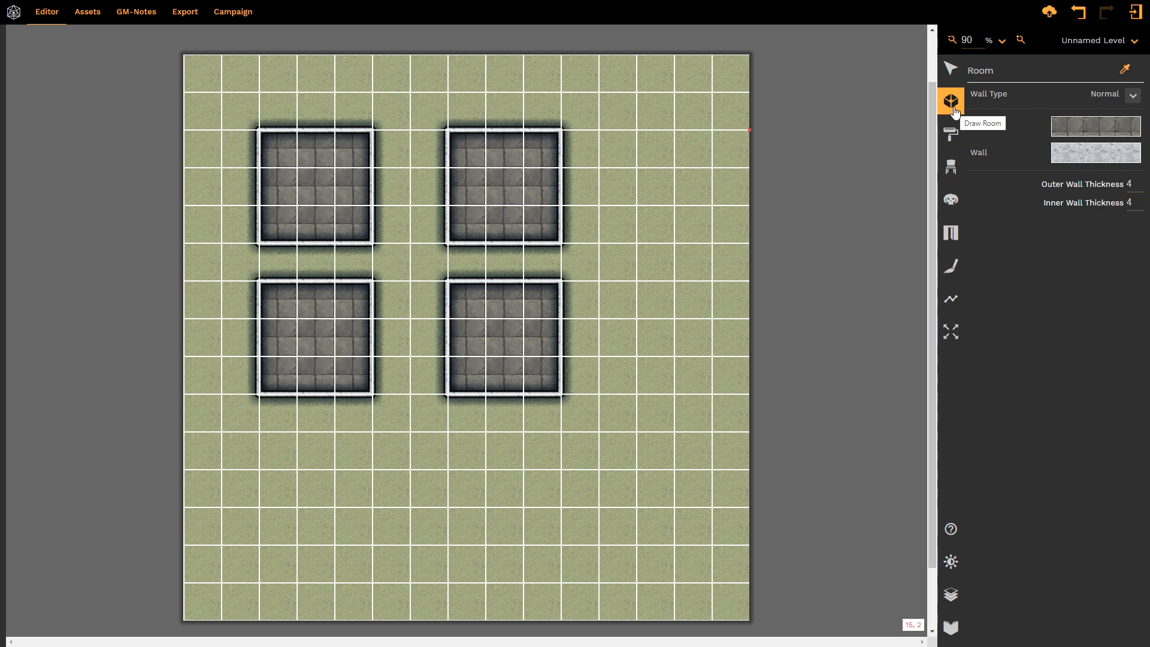
# Switch to the selection tool and select each of the four square rooms in turn to examine their outlines and properties
pyautogui.click(951, 77)
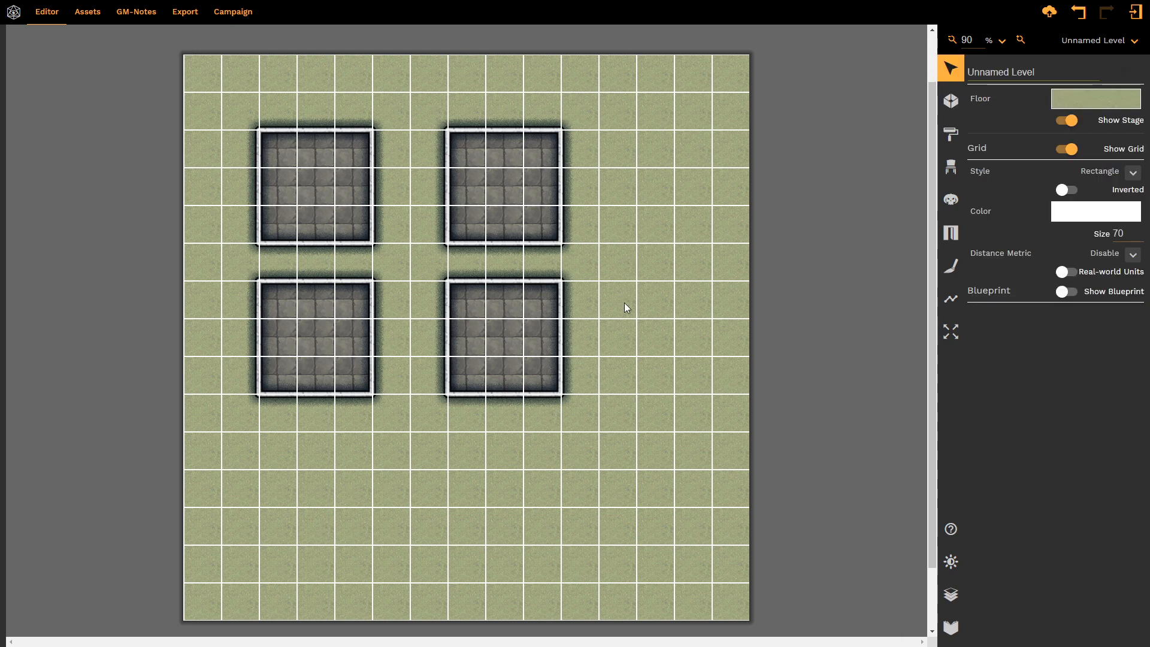
pyautogui.click(343, 192)
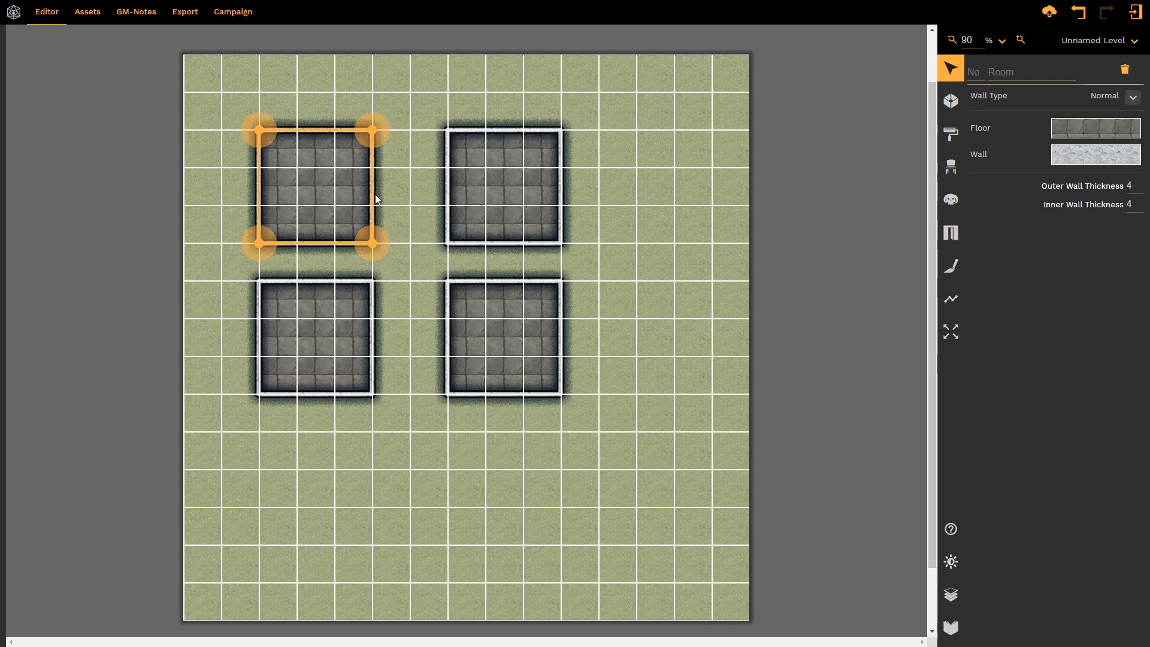
pyautogui.click(490, 200)
pyautogui.click(492, 354)
pyautogui.click(333, 347)
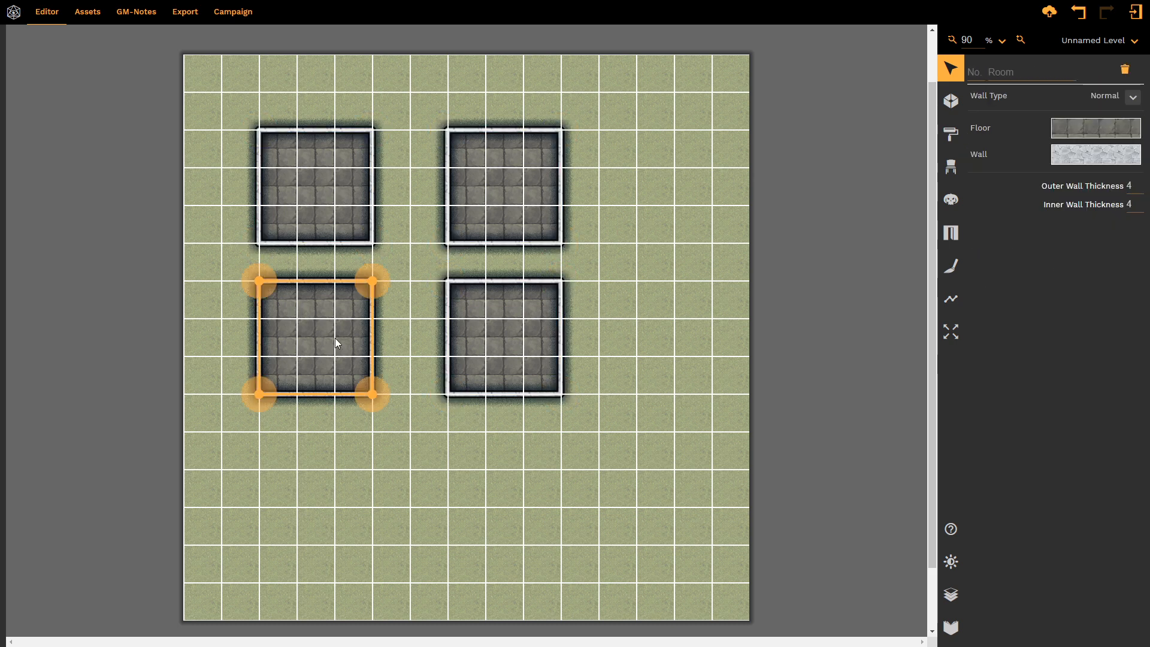
pyautogui.click(342, 235)
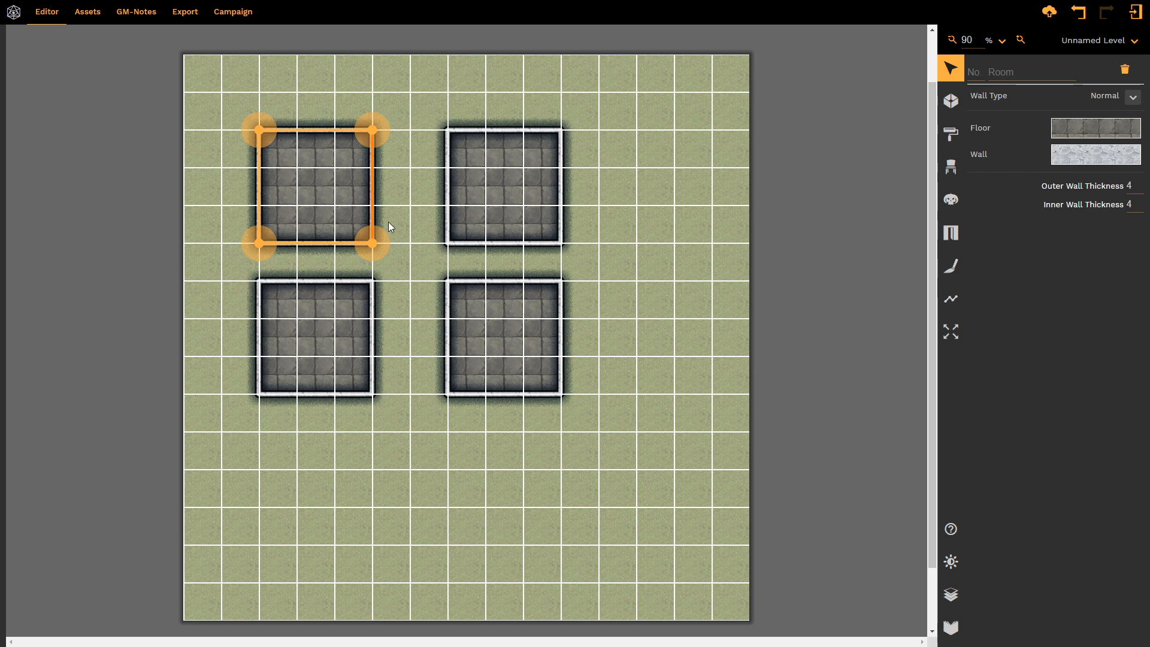
# Move the whole upper-right room two squares right and eight squares down, and return it to its original place
pyautogui.click(462, 193)
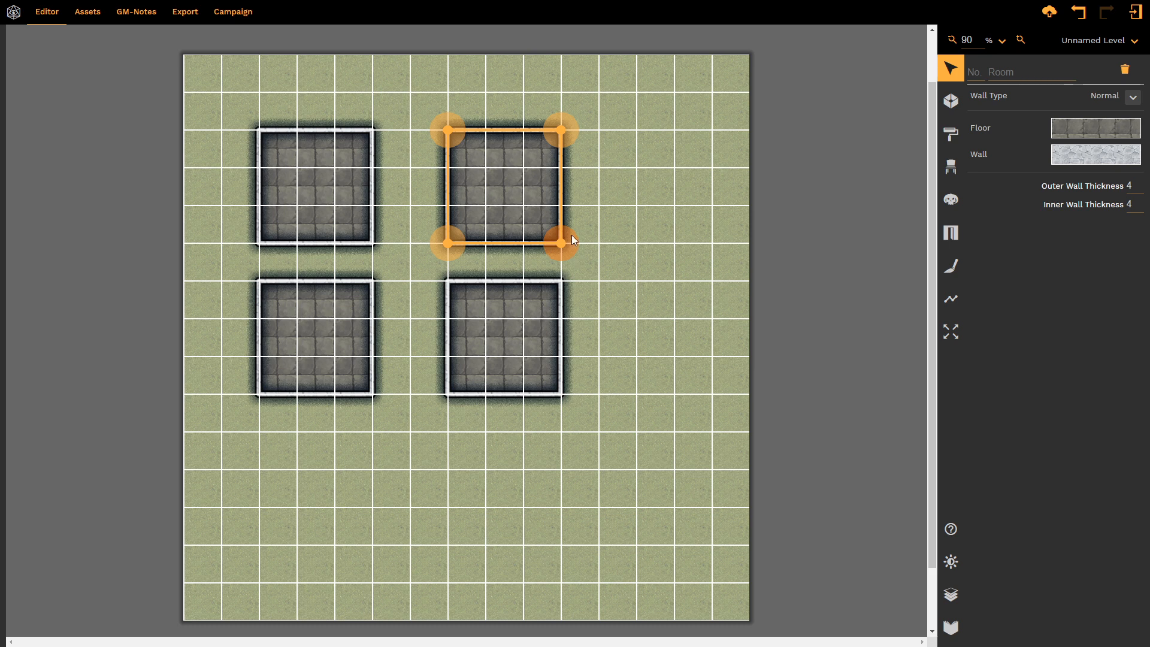
pyautogui.moveTo(559, 253); pyautogui.dragTo(648, 547)
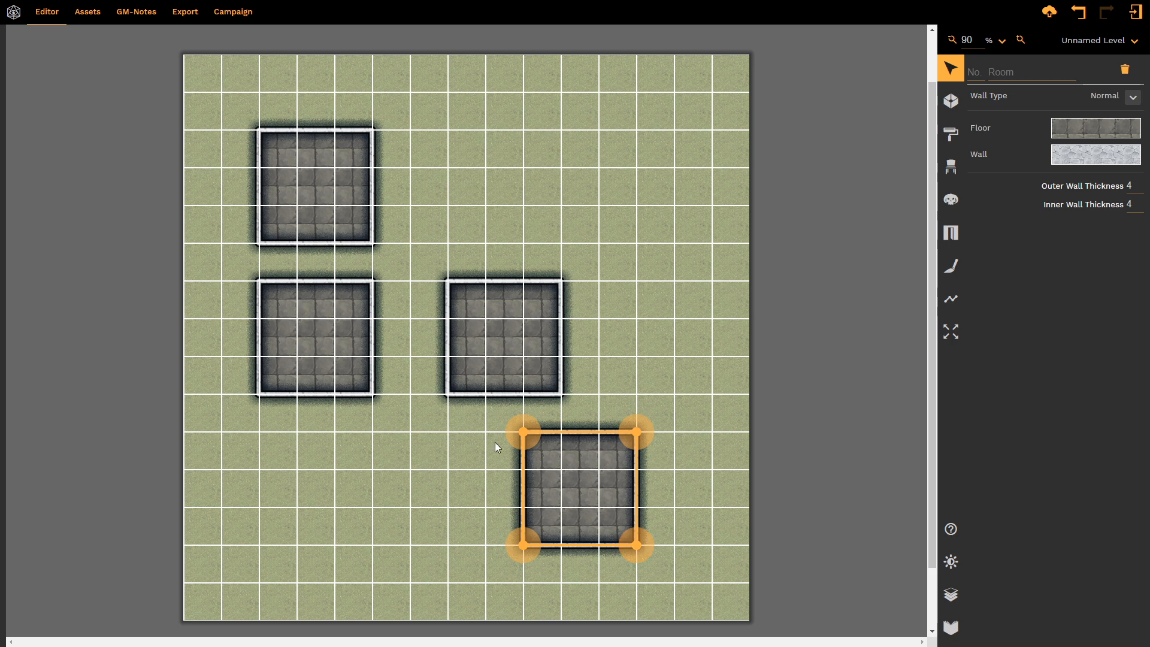
pyautogui.moveTo(512, 437); pyautogui.dragTo(444, 156)
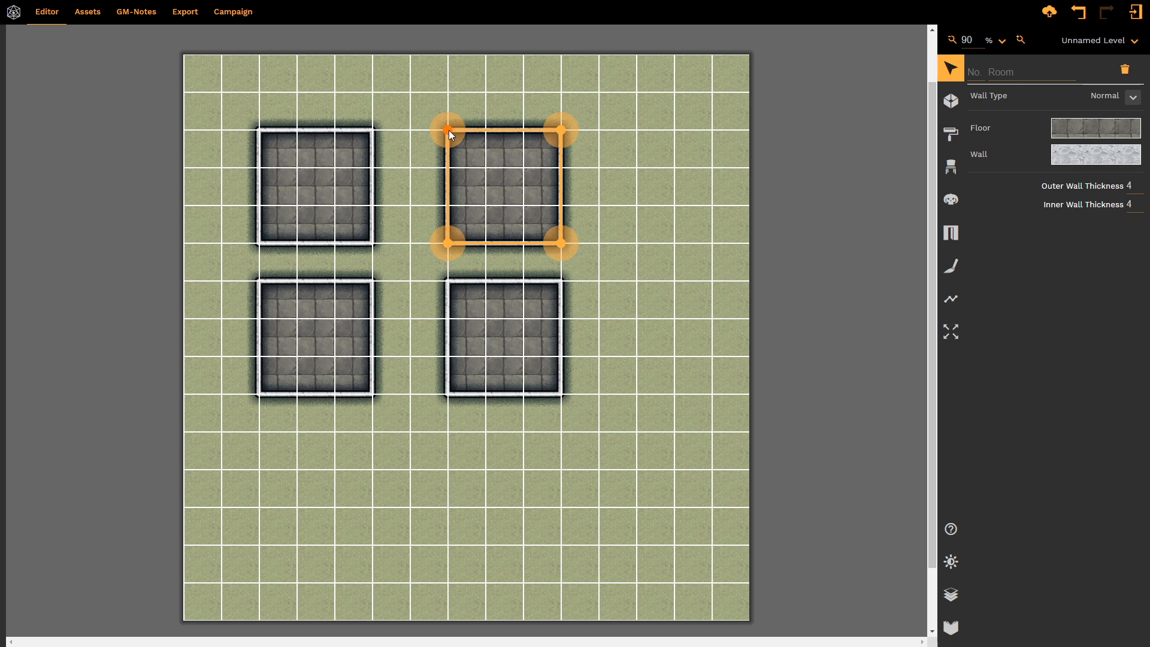
# Pull the upper-right room's lower-right corner one square inward and back, and check the settings of its right wall segment
pyautogui.moveTo(448, 131)
pyautogui.mouseDown()
pyautogui.moveTo(411, 116)
pyautogui.moveTo(417, 95)
pyautogui.moveTo(451, 92)
pyautogui.moveTo(412, 94)
pyautogui.moveTo(448, 130)
pyautogui.mouseUp()
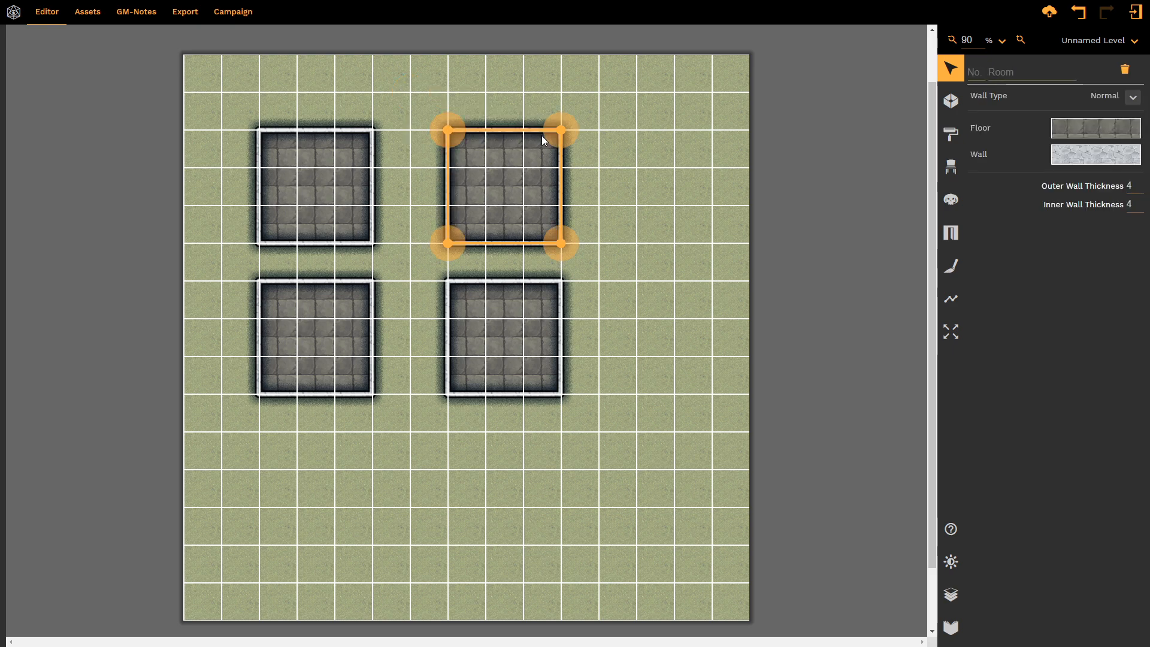
pyautogui.moveTo(563, 246); pyautogui.dragTo(532, 216)
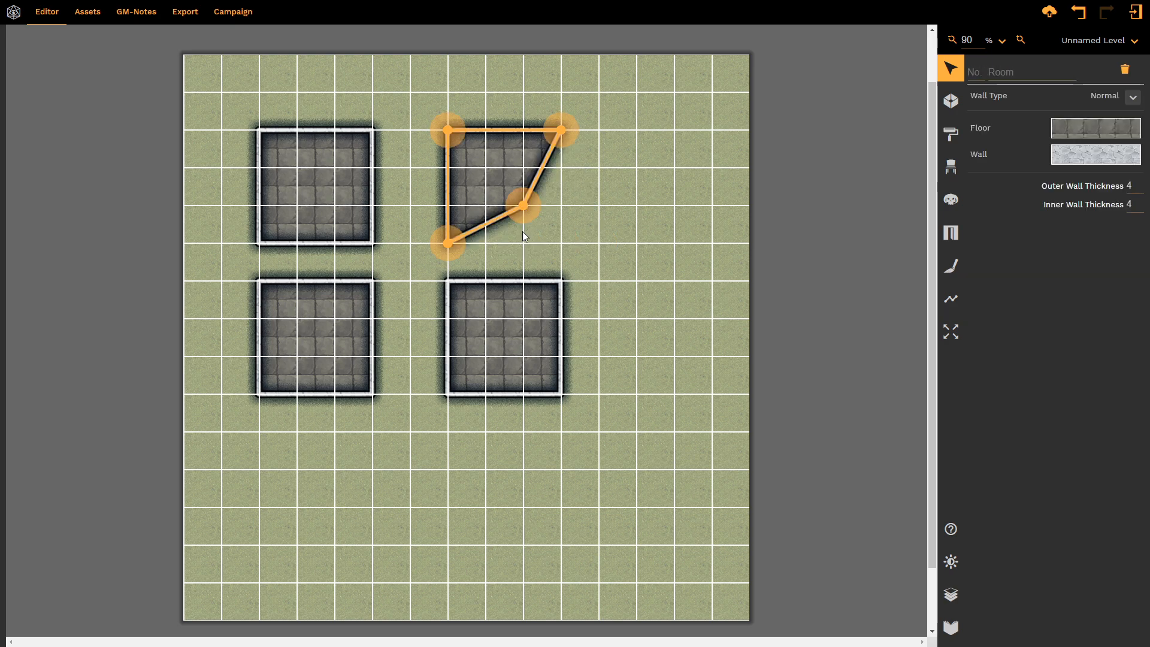
pyautogui.moveTo(520, 210); pyautogui.dragTo(552, 242)
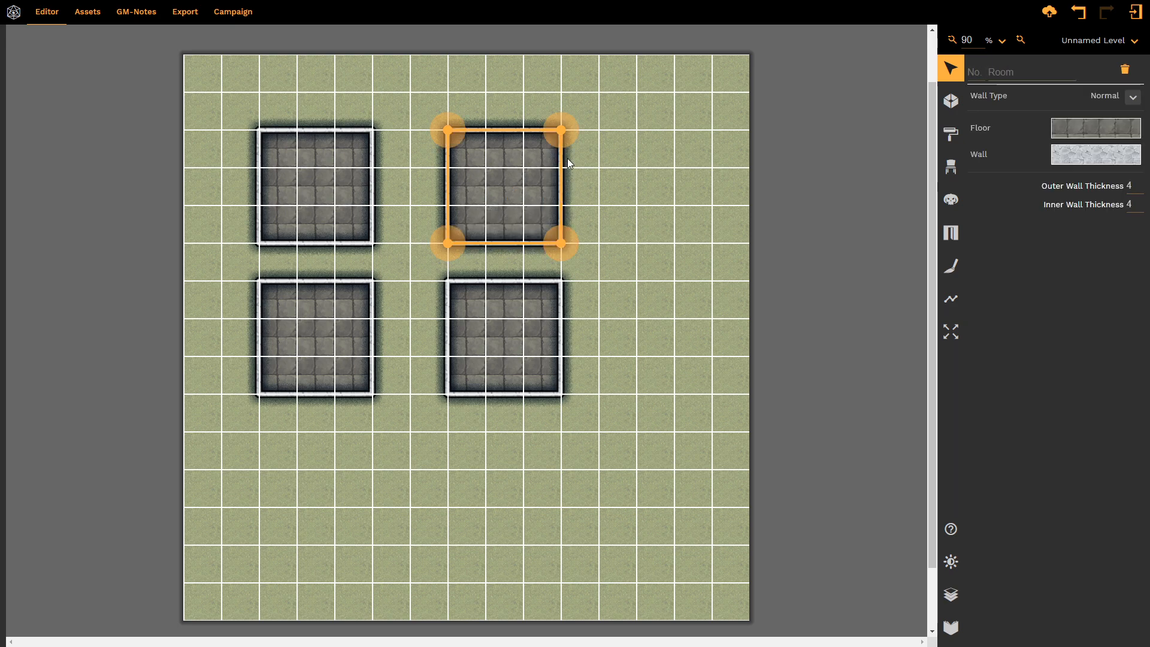
pyautogui.click(561, 206)
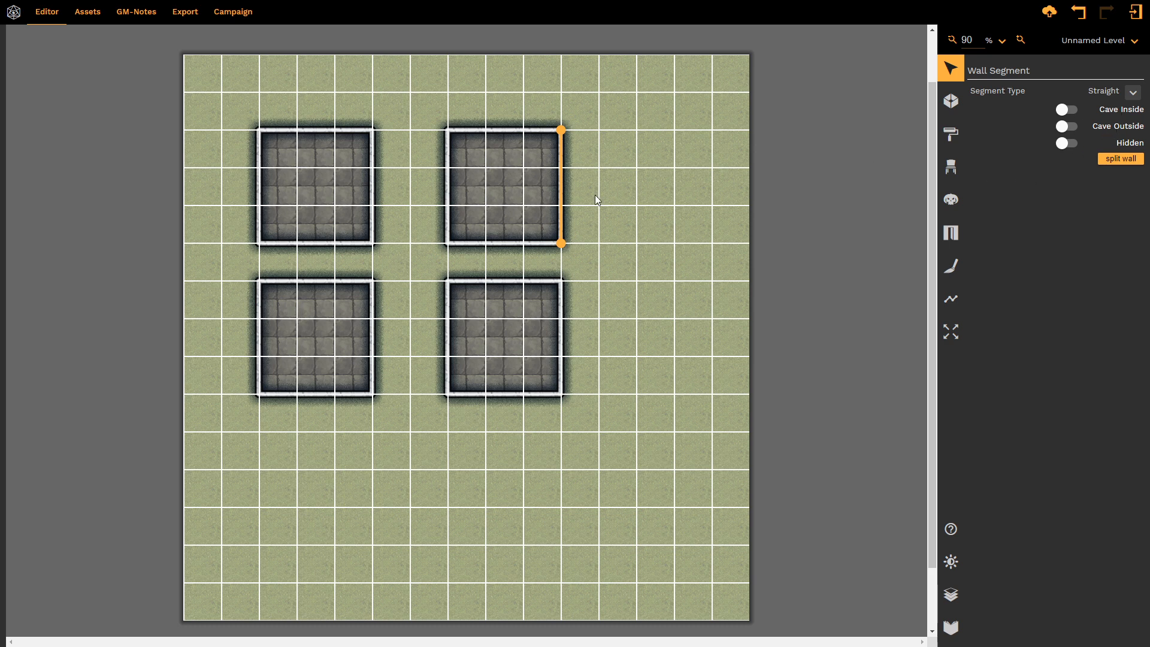
pyautogui.click(495, 205)
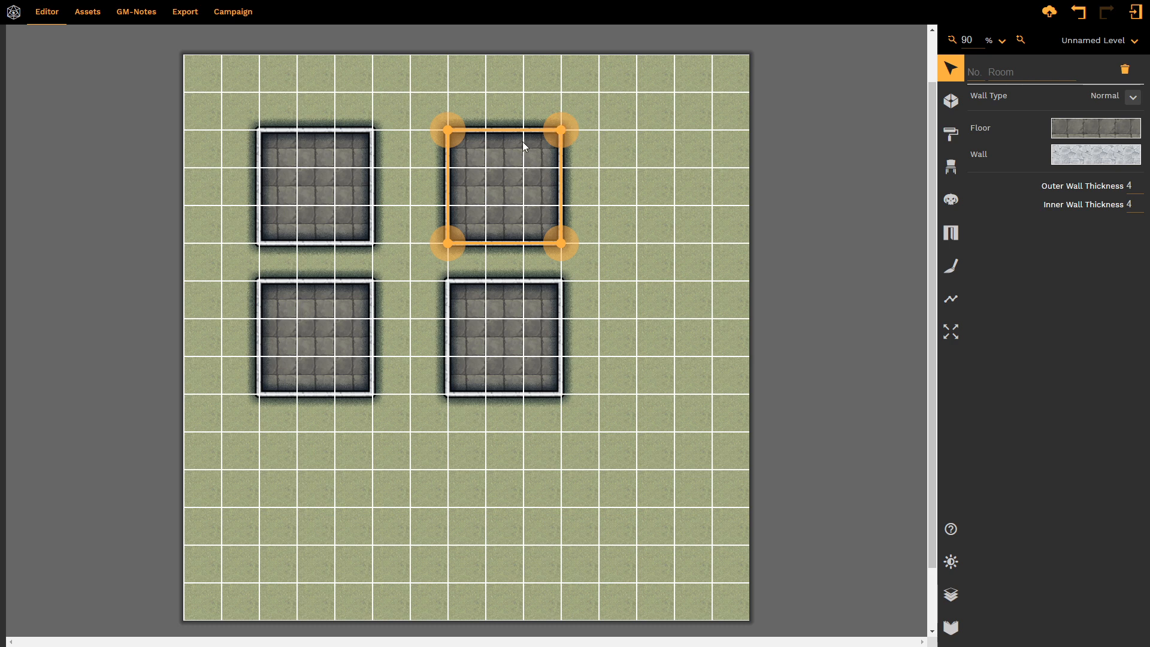
# Draw a closed, winding cave-like room with off-grid corner points down the right side of the map, narrow in the middle
pyautogui.click(950, 101)
pyautogui.click(602, 141)
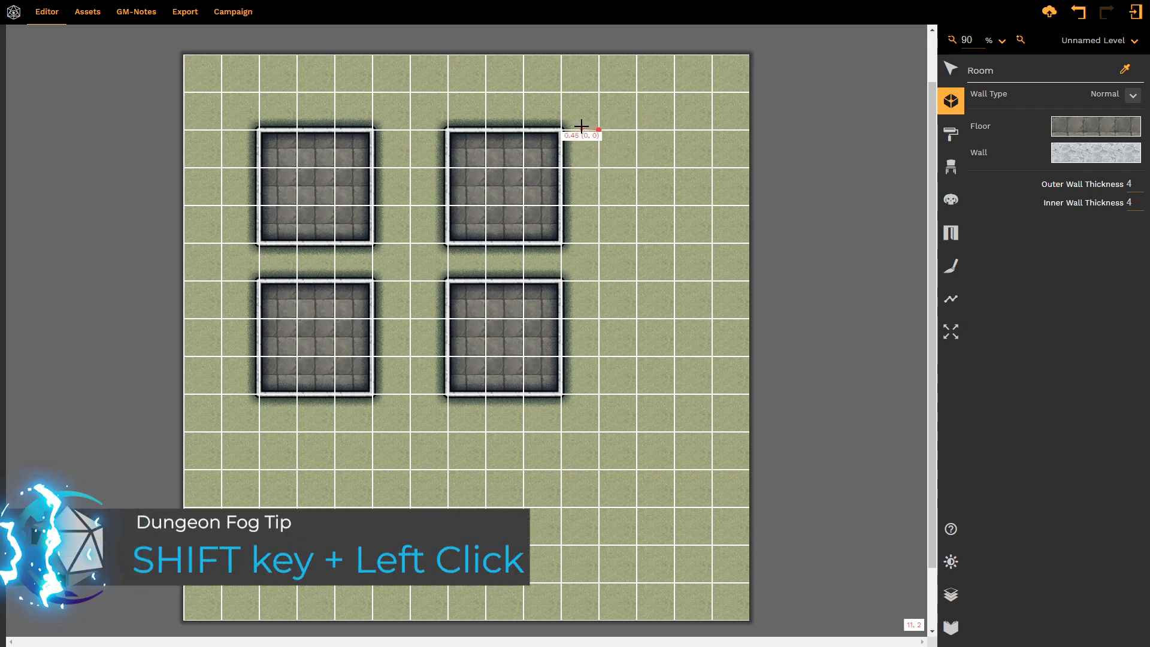
pyautogui.click(620, 107)
pyautogui.click(667, 112)
pyautogui.click(705, 122)
pyautogui.click(719, 167)
pyautogui.click(725, 221)
pyautogui.click(699, 263)
pyautogui.click(668, 302)
pyautogui.click(674, 348)
pyautogui.click(712, 373)
pyautogui.click(732, 421)
pyautogui.click(731, 472)
pyautogui.click(702, 506)
pyautogui.click(670, 538)
pyautogui.click(618, 563)
pyautogui.click(560, 556)
pyautogui.click(530, 499)
pyautogui.click(540, 449)
pyautogui.click(575, 428)
pyautogui.click(606, 424)
pyautogui.click(625, 389)
pyautogui.click(627, 352)
pyautogui.click(615, 330)
pyautogui.click(596, 300)
pyautogui.click(605, 265)
pyautogui.click(632, 243)
pyautogui.click(583, 200)
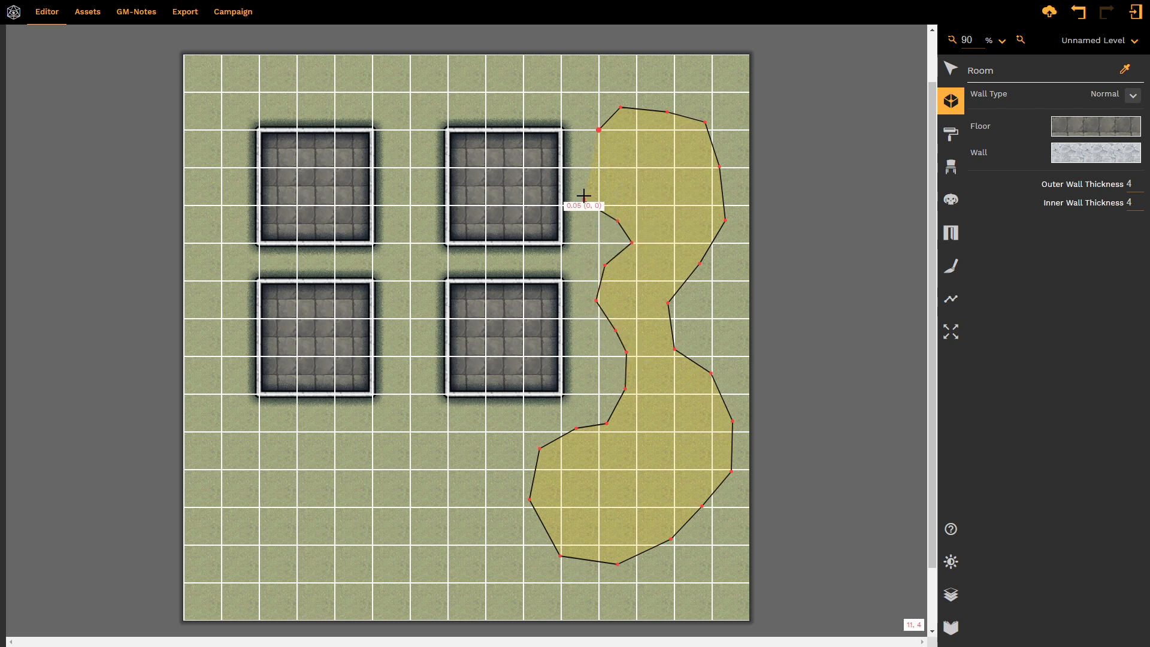
pyautogui.click(576, 173)
pyautogui.click(599, 130)
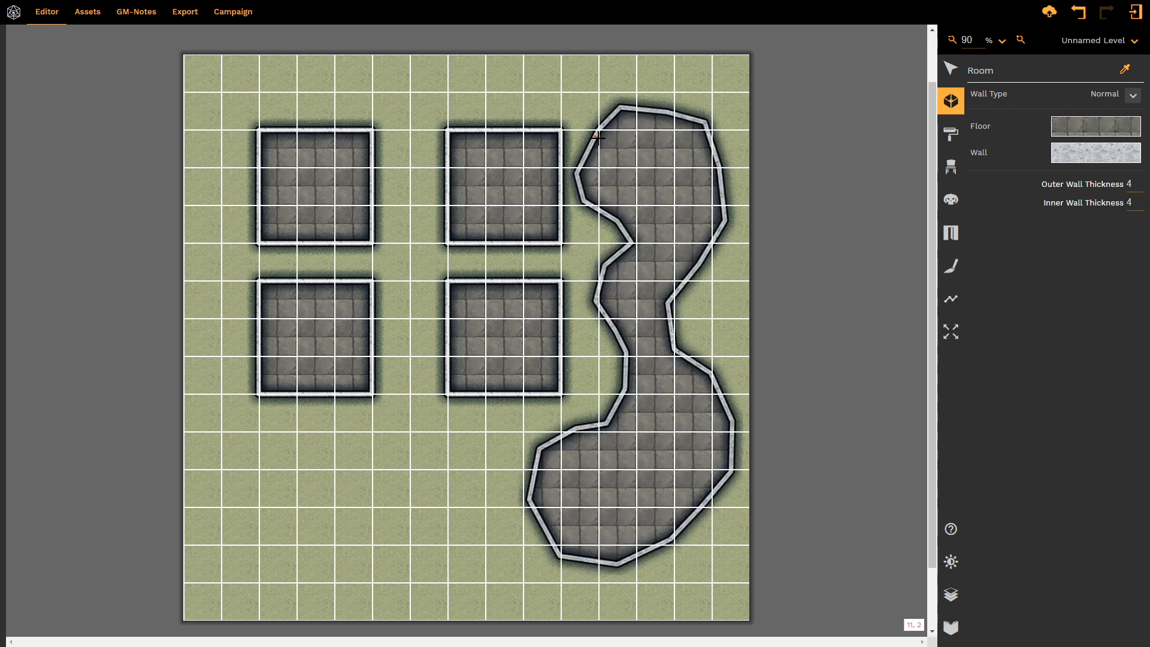
# Shift the upper-right square room's two upper corner points off the grid, up and to the left
pyautogui.click(950, 74)
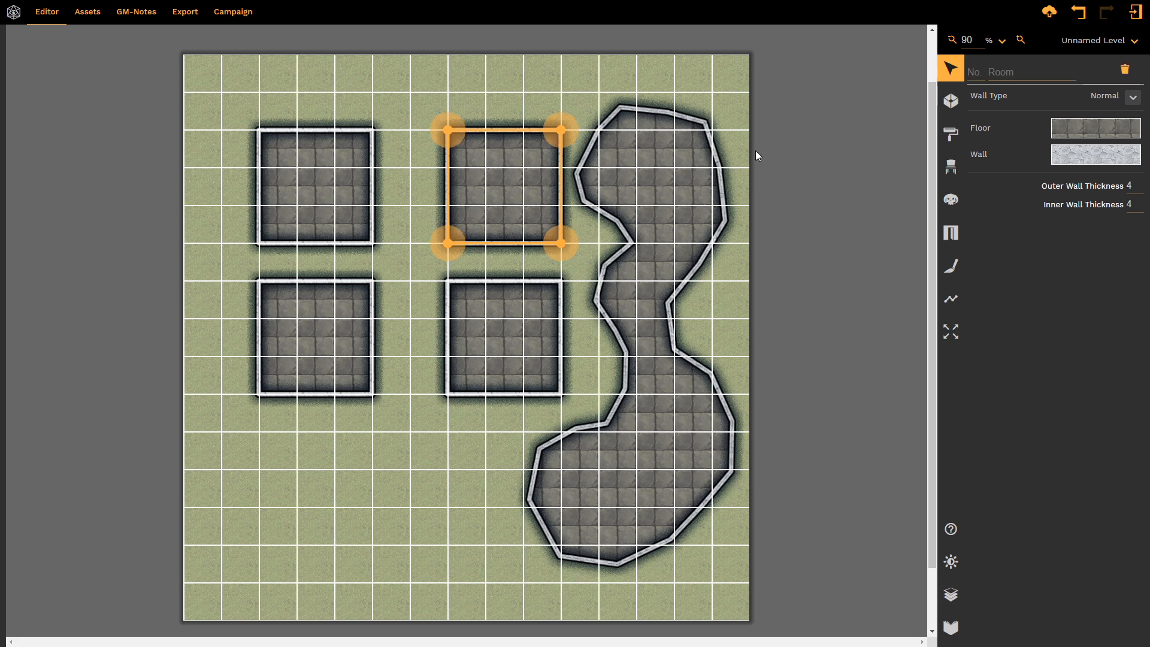
pyautogui.moveTo(447, 129)
pyautogui.mouseDown()
pyautogui.moveTo(450, 118)
pyautogui.moveTo(399, 103)
pyautogui.moveTo(401, 124)
pyautogui.moveTo(448, 142)
pyautogui.mouseUp()
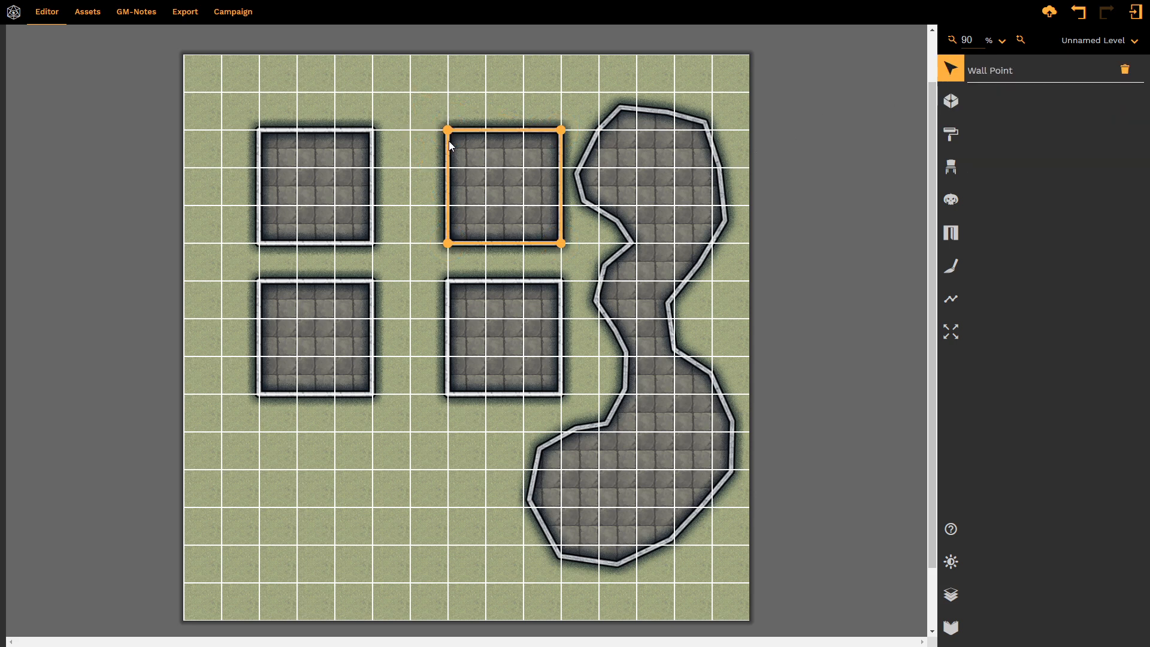
pyautogui.click(449, 141)
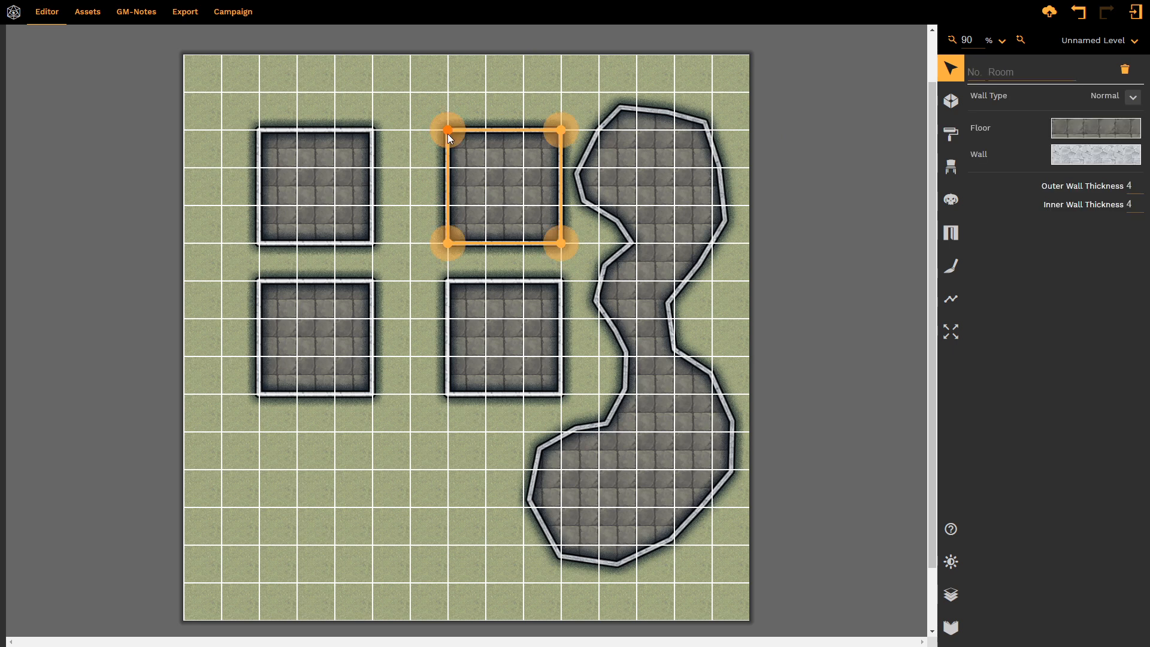
pyautogui.moveTo(449, 132); pyautogui.dragTo(428, 107)
pyautogui.moveTo(559, 131); pyautogui.dragTo(535, 110)
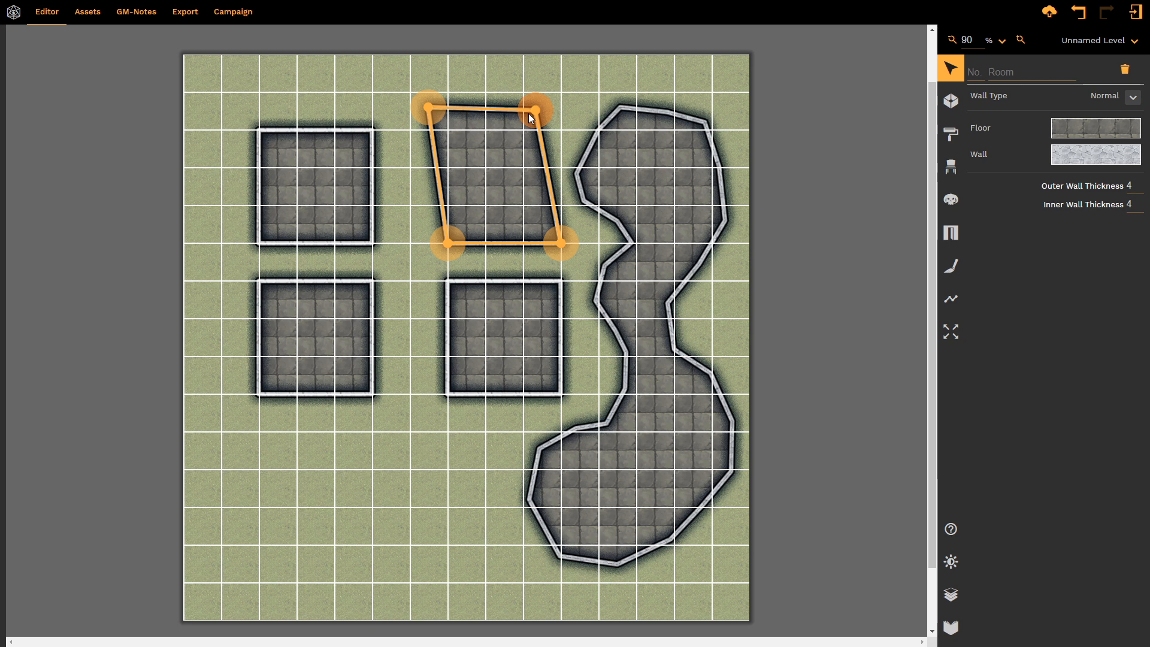
# Snap the skewed room's two upper corner points back onto the grid to restore its three-by-three square shape
pyautogui.moveTo(535, 109); pyautogui.dragTo(562, 94)
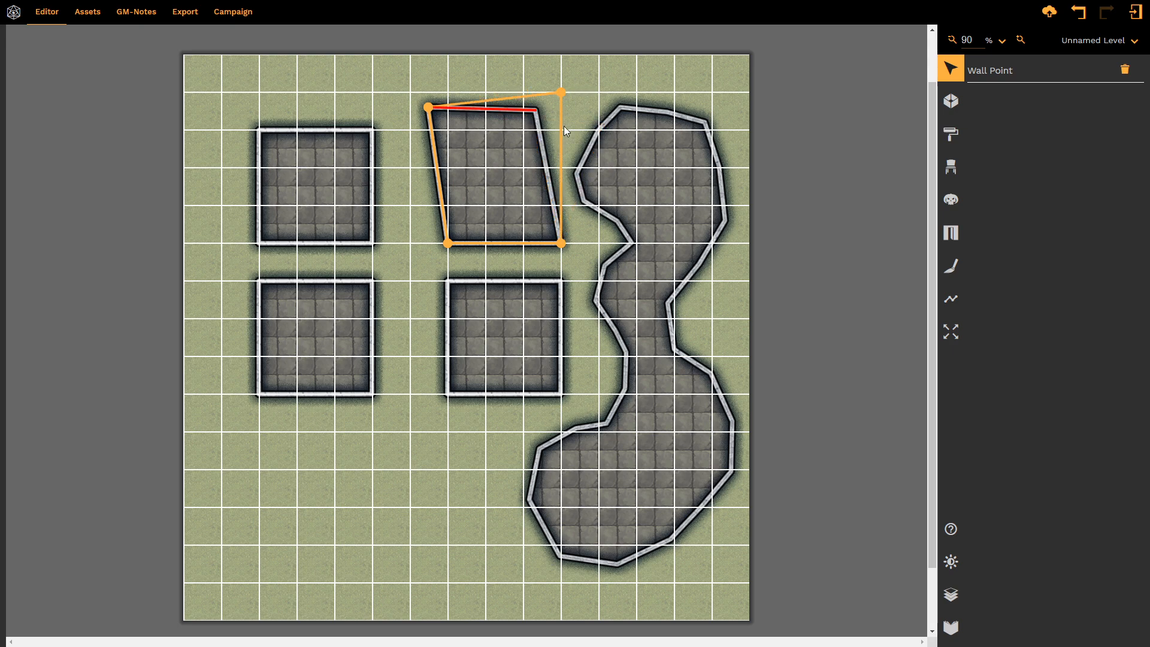
pyautogui.click(500, 157)
pyautogui.moveTo(429, 109); pyautogui.dragTo(445, 128)
pyautogui.moveTo(562, 91); pyautogui.dragTo(563, 121)
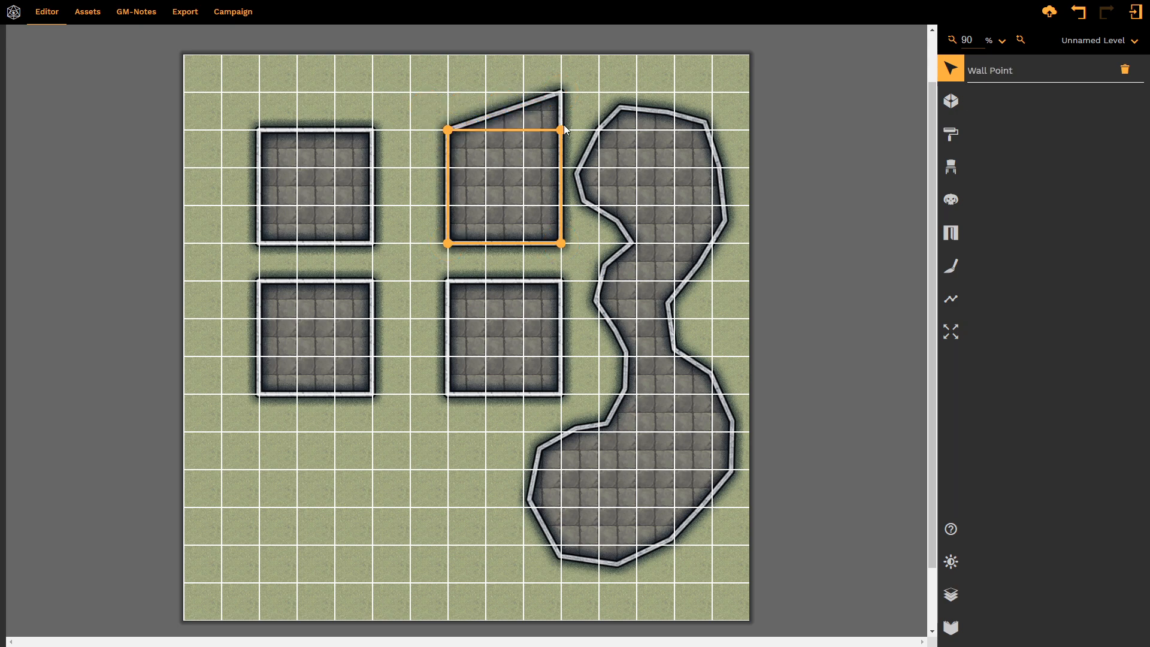
pyautogui.click(516, 183)
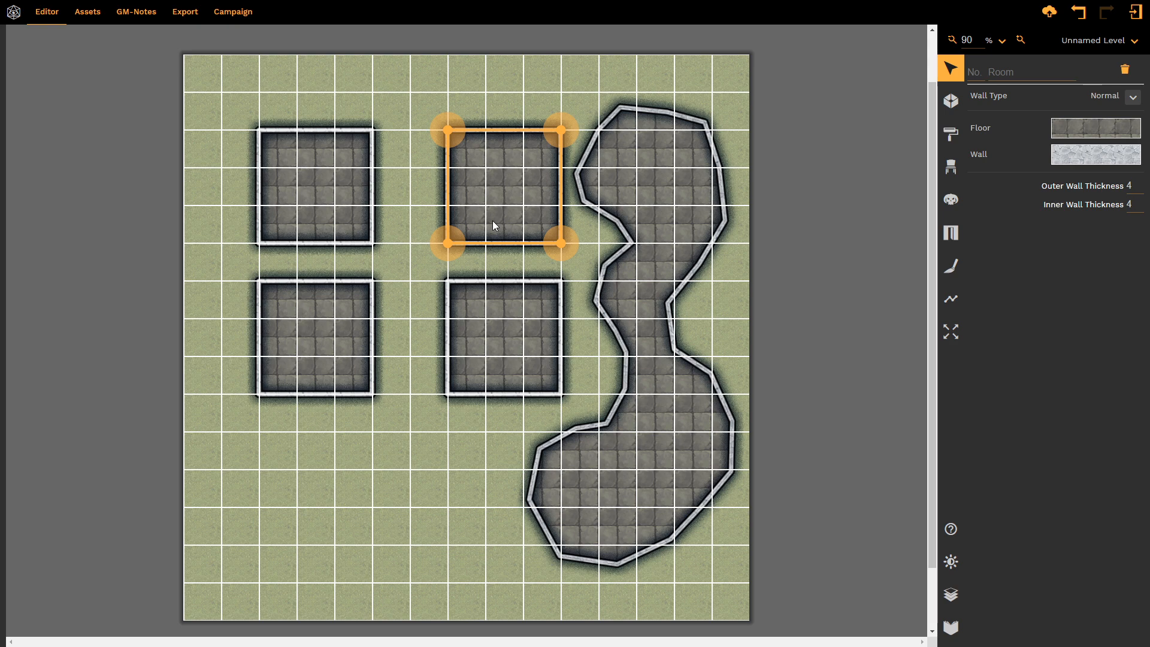
# Move the whole irregular room down by about one grid square, off the grid, and deselect it
pyautogui.click(658, 188)
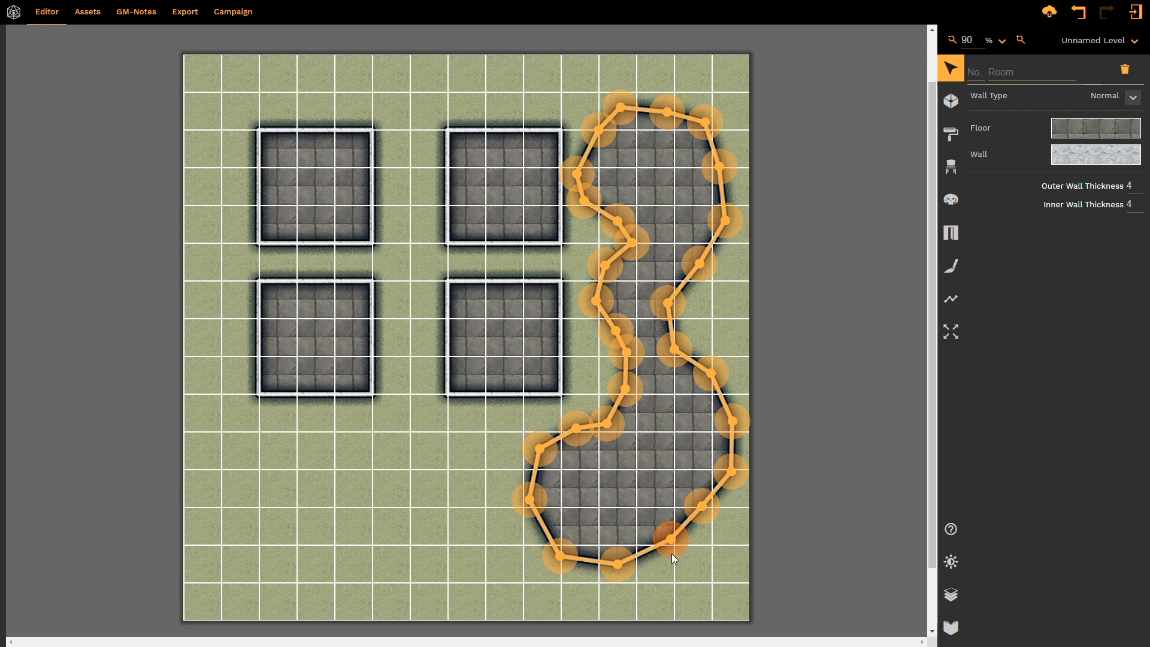
pyautogui.moveTo(671, 551); pyautogui.dragTo(663, 605)
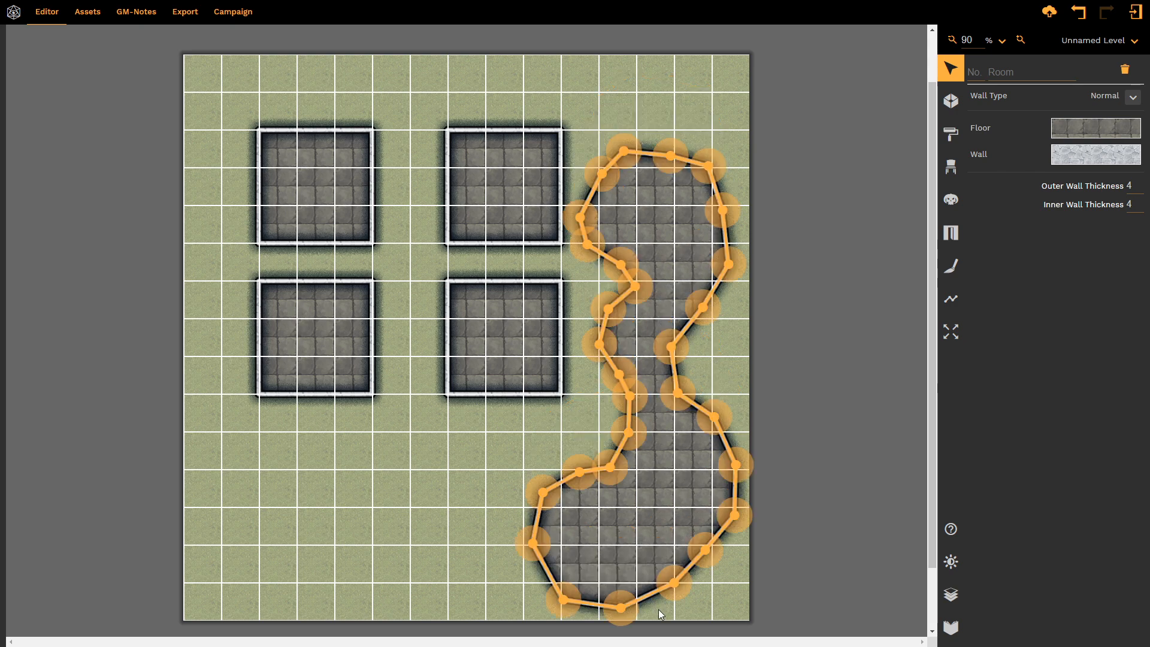
pyautogui.click(414, 306)
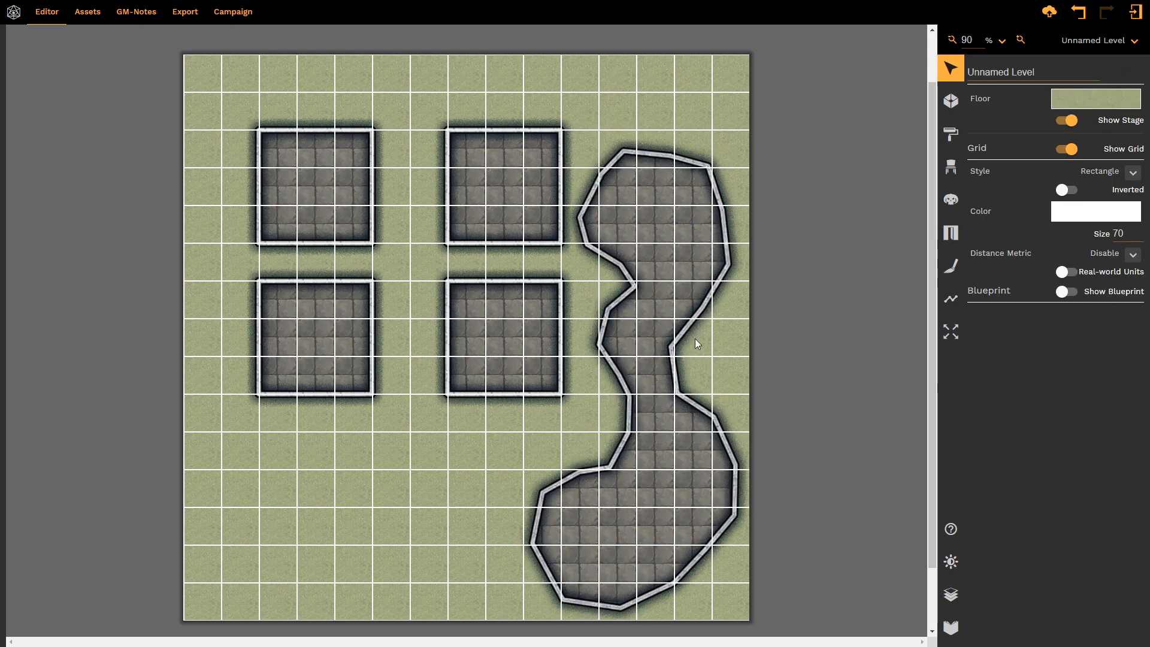
# Move the second column's upper and lower square rooms one grid square to the left, closer to the first column
pyautogui.click(493, 223)
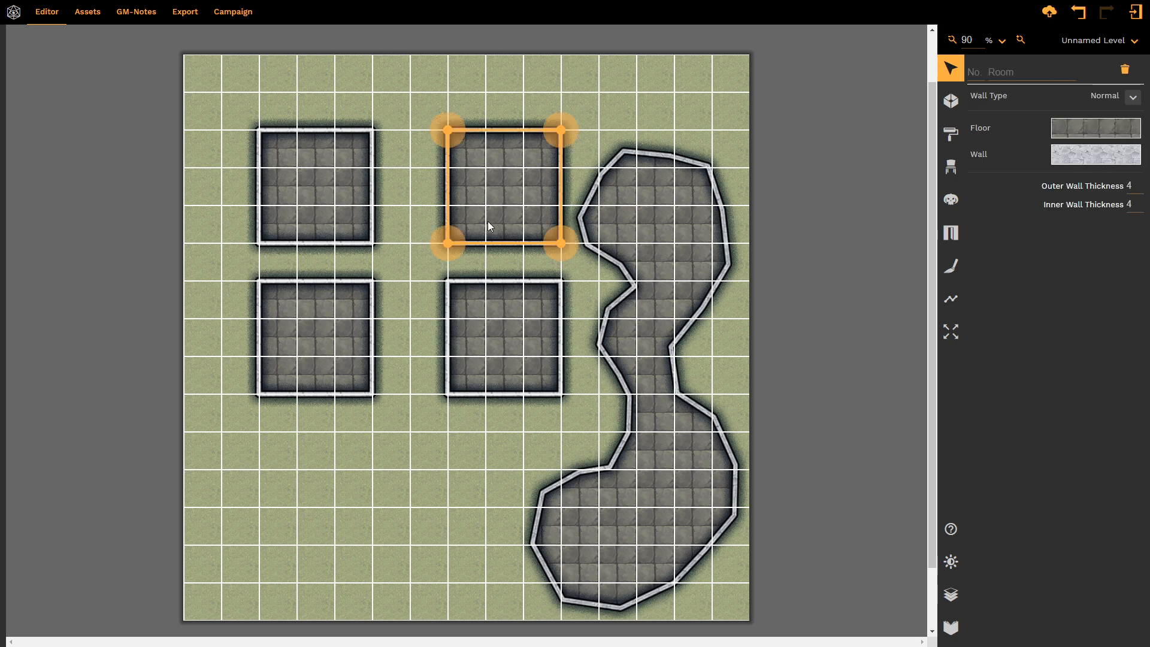
pyautogui.moveTo(440, 245); pyautogui.dragTo(404, 242)
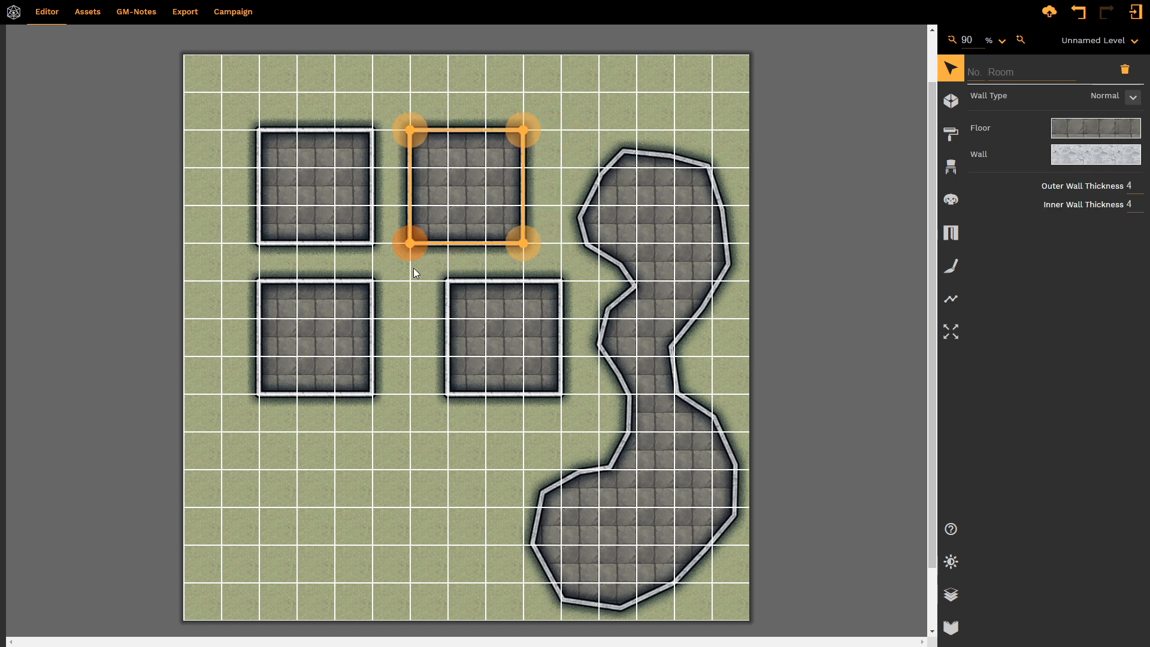
pyautogui.click(499, 364)
pyautogui.moveTo(436, 401); pyautogui.dragTo(413, 400)
pyautogui.click(494, 451)
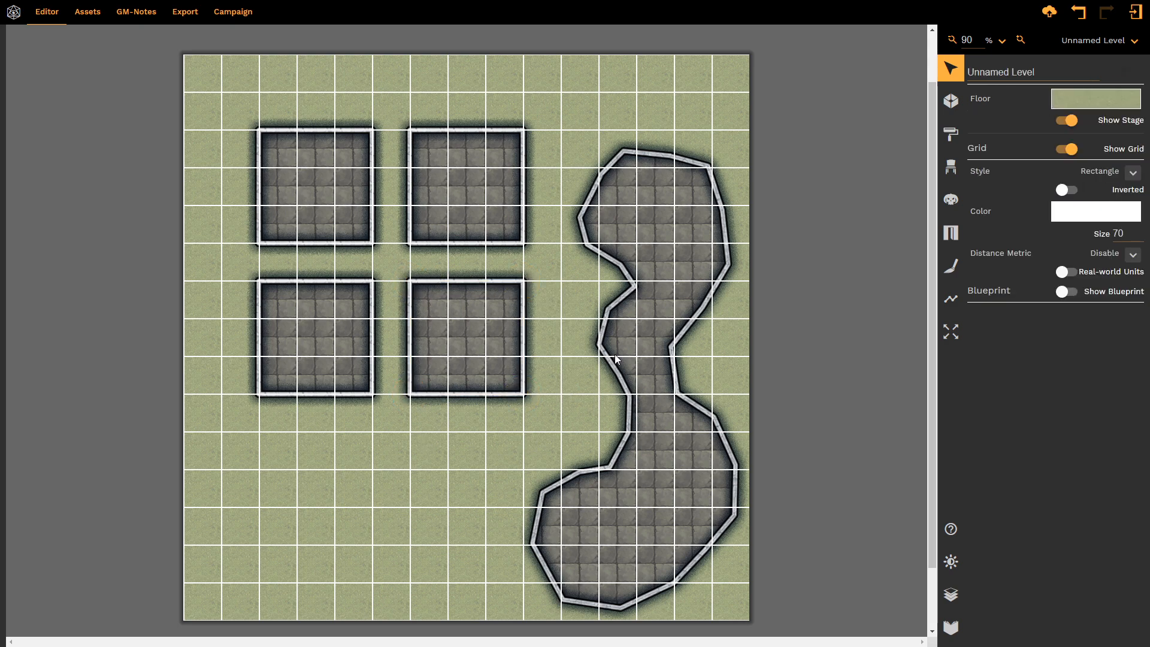
# Name the second column's upper square room "Dungeon" and the first column's upper square room "Theatre"
pyautogui.click(467, 207)
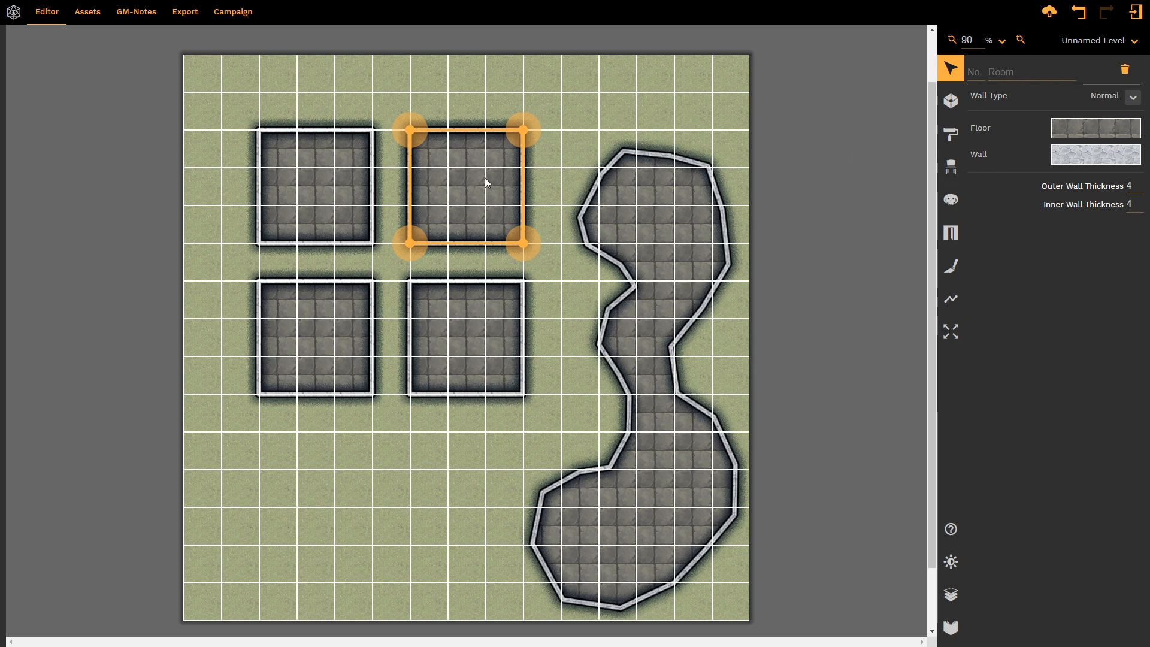
pyautogui.click(1004, 77)
pyautogui.write('Dungeon')
pyautogui.click(290, 175)
pyautogui.click(1037, 73)
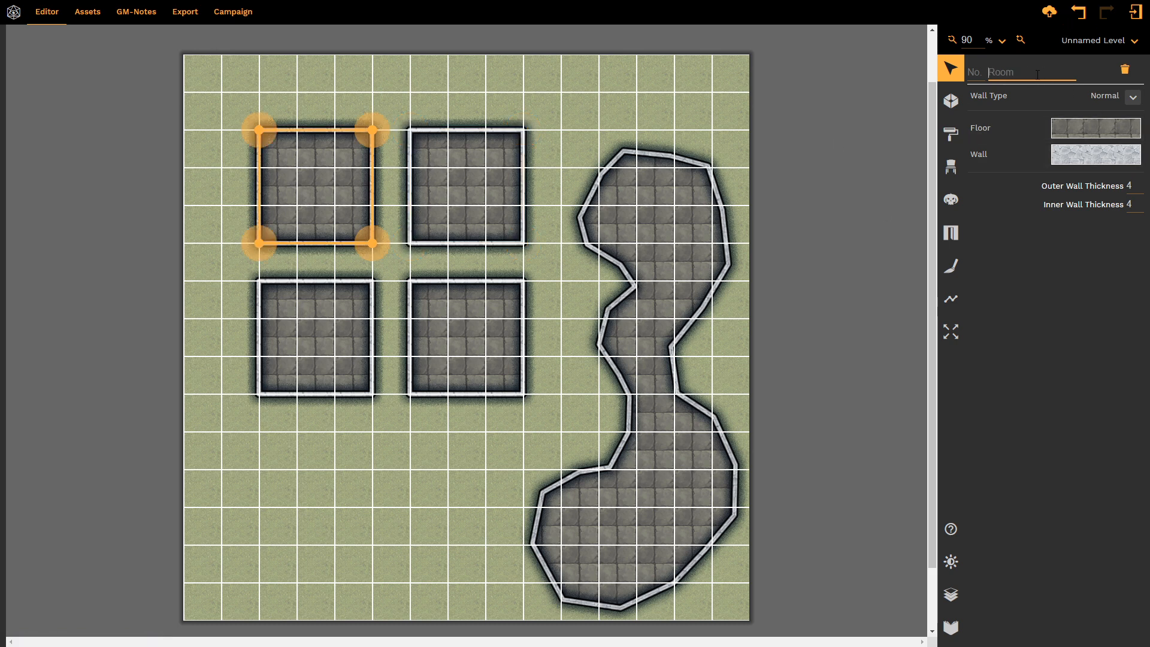
pyautogui.write('Theatre')
# Name the first column's lower room "Throne Room", the second column's lower room "Treasure Room" and the irregular room "Cave"
pyautogui.click(355, 349)
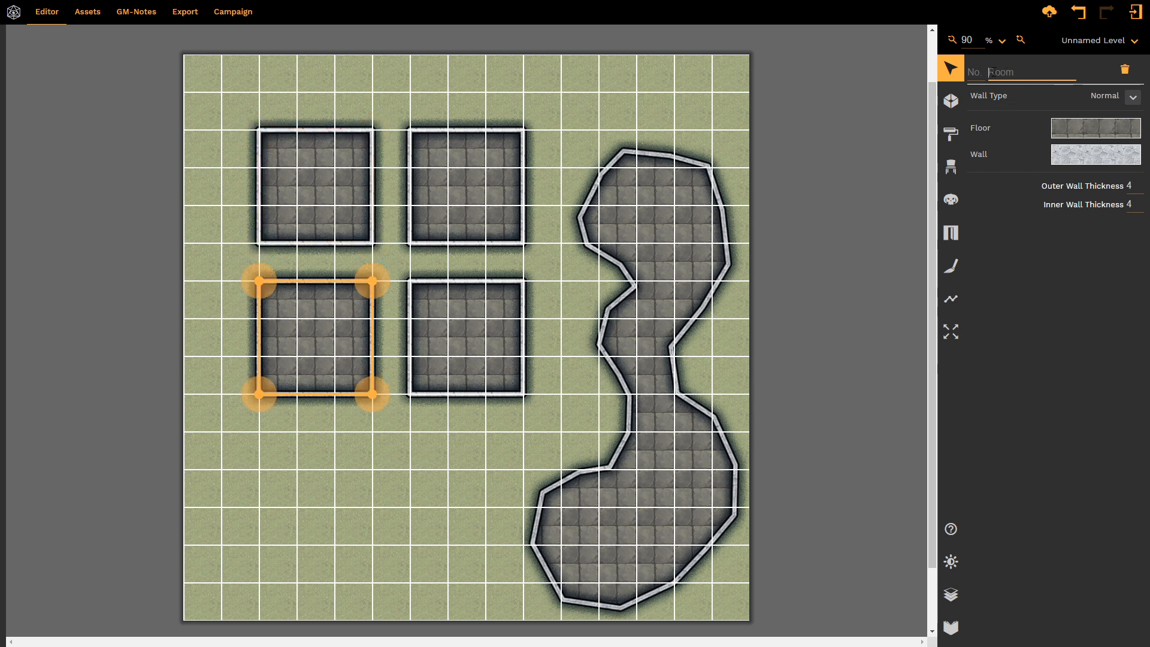
pyautogui.write('Throne Room')
pyautogui.click(507, 335)
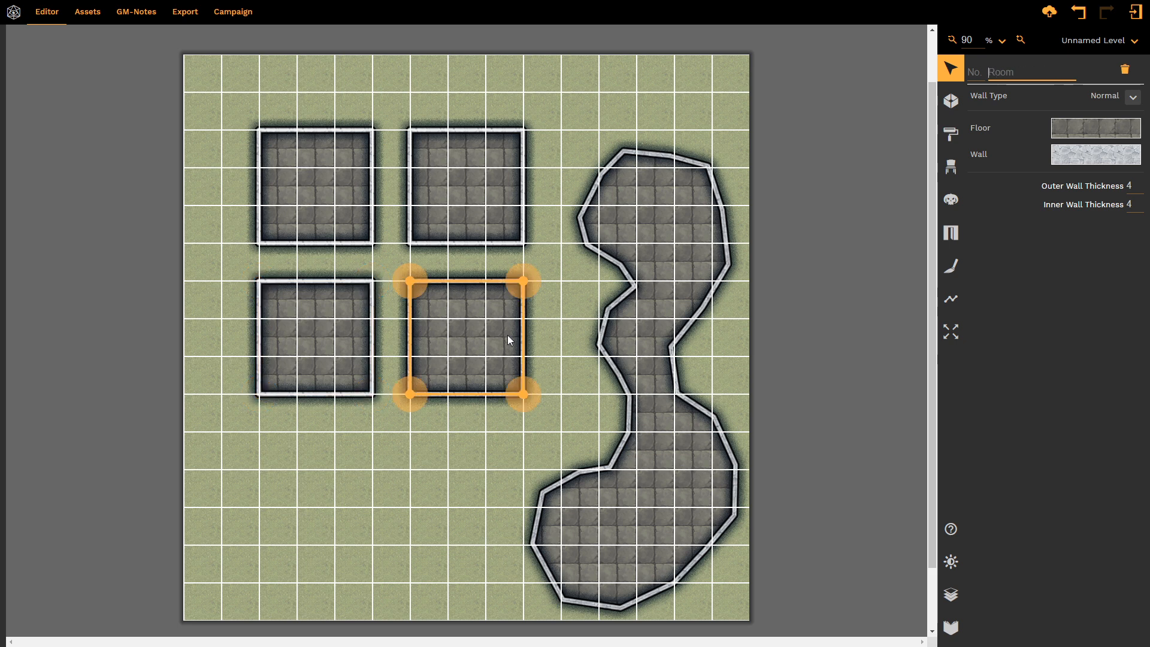
pyautogui.write('Treasure Room')
pyautogui.click(669, 199)
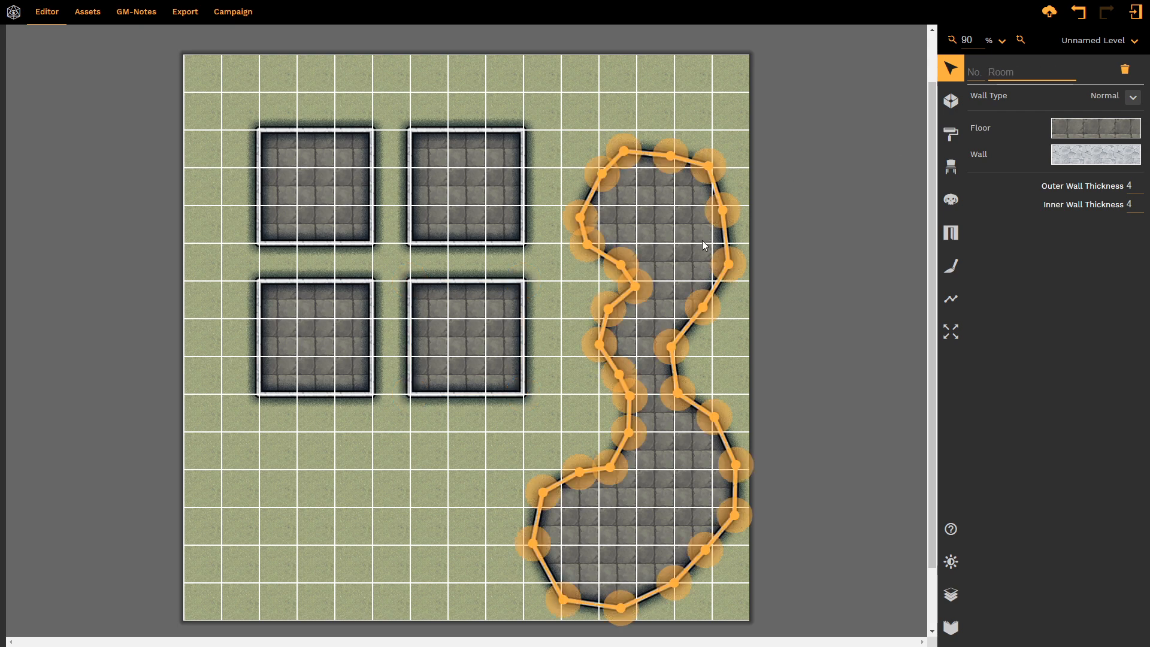
pyautogui.write('Cave')
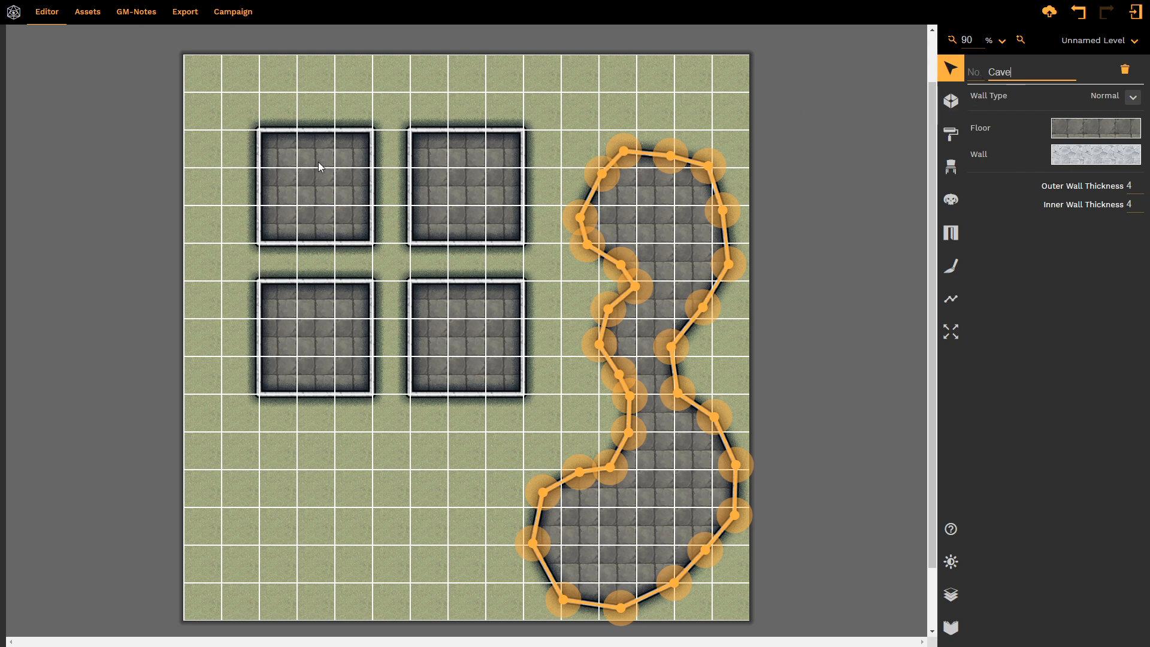
# Number the Theatre room 1 and the Dungeon room 2
pyautogui.click(312, 189)
pyautogui.click(976, 71)
pyautogui.write('1')
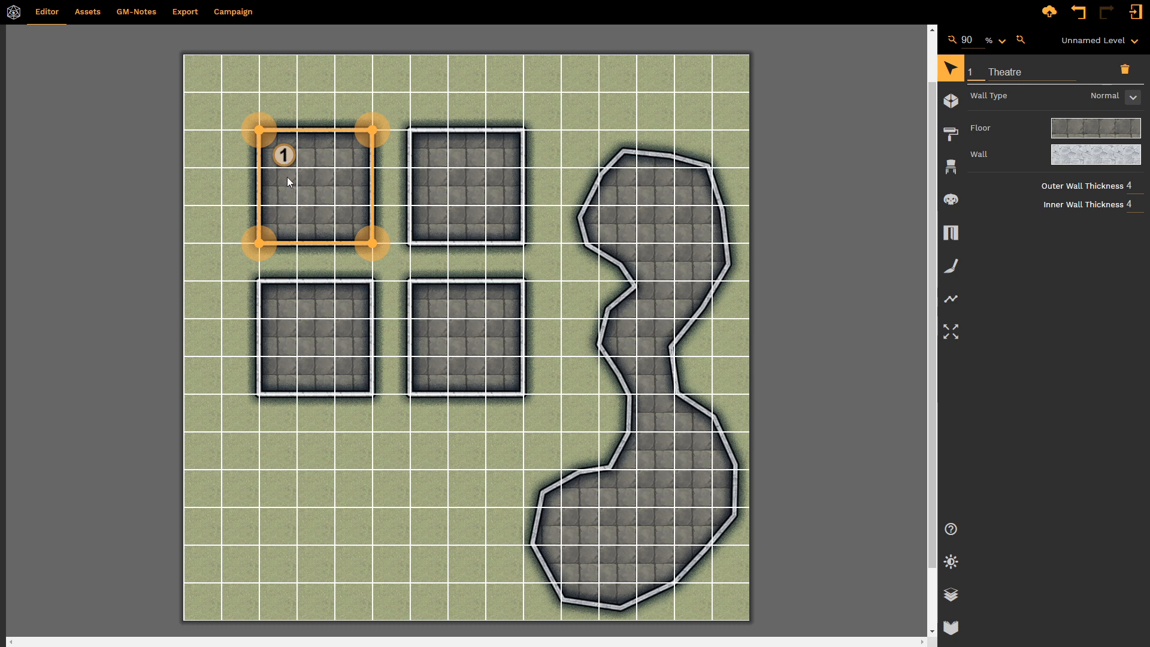
pyautogui.click(432, 155)
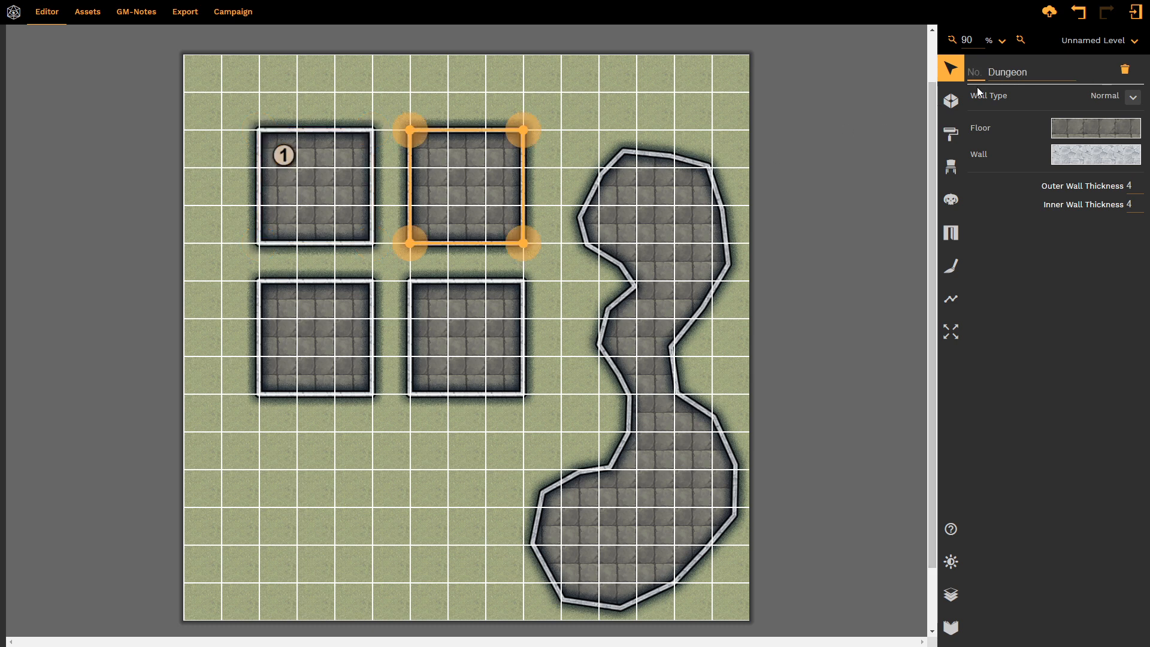
pyautogui.write('2')
# Remove the room numbers from the Dungeon and Theatre rooms
pyautogui.moveTo(983, 75); pyautogui.dragTo(916, 73)
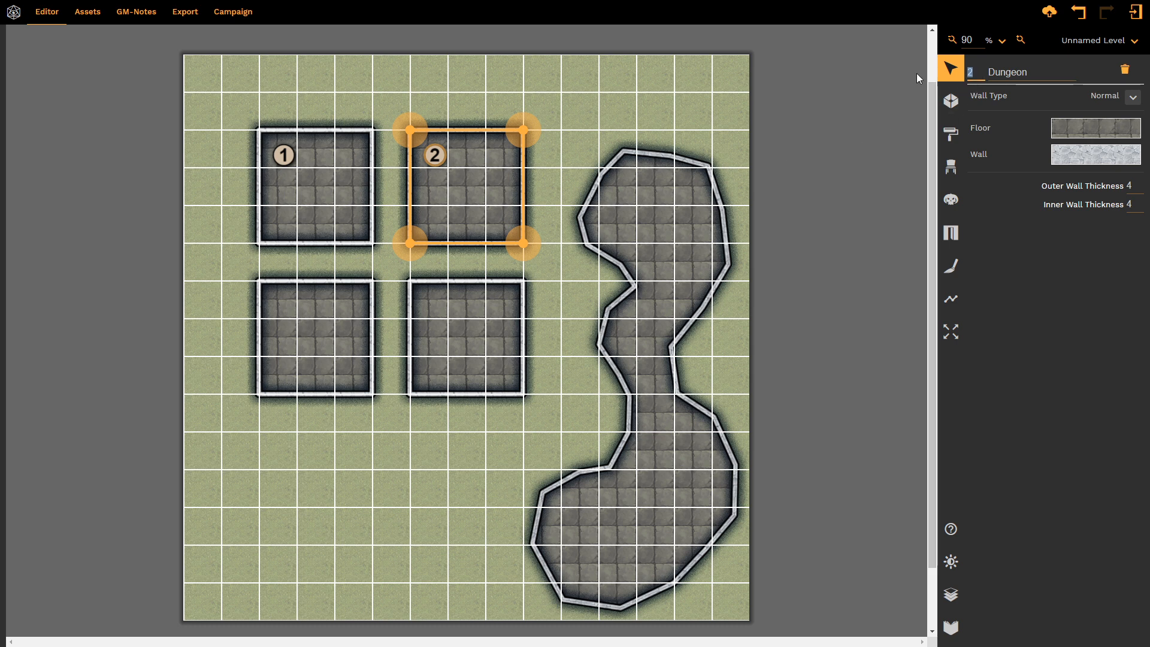
pyautogui.press('BackSpace')
pyautogui.click(341, 168)
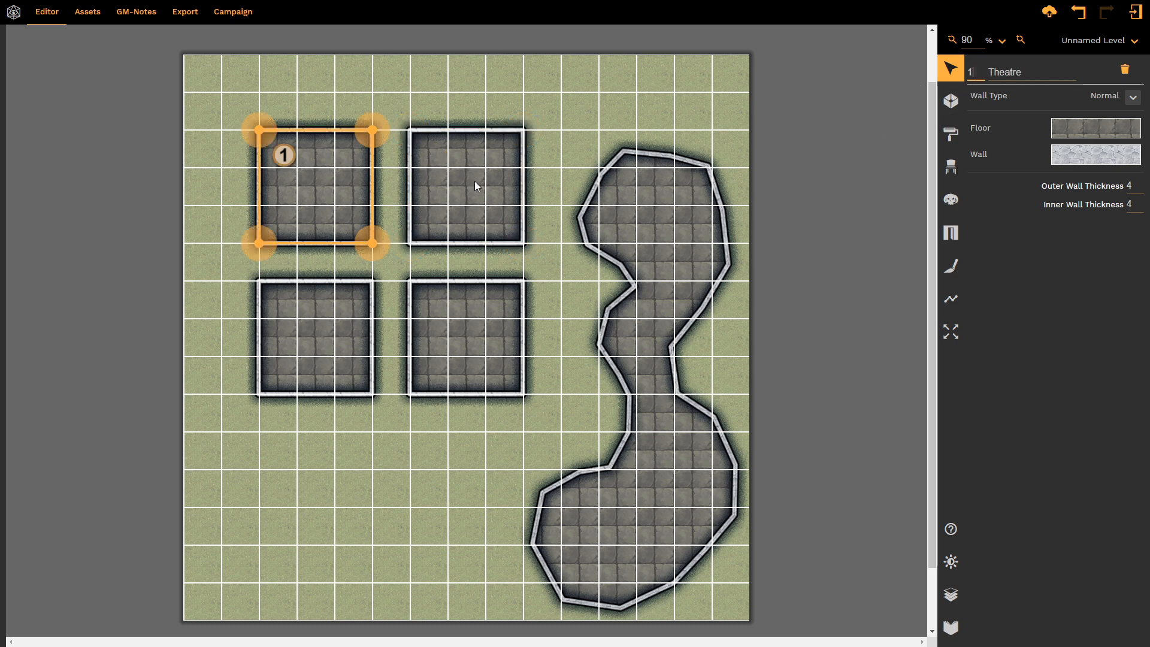
pyautogui.press('BackSpace')
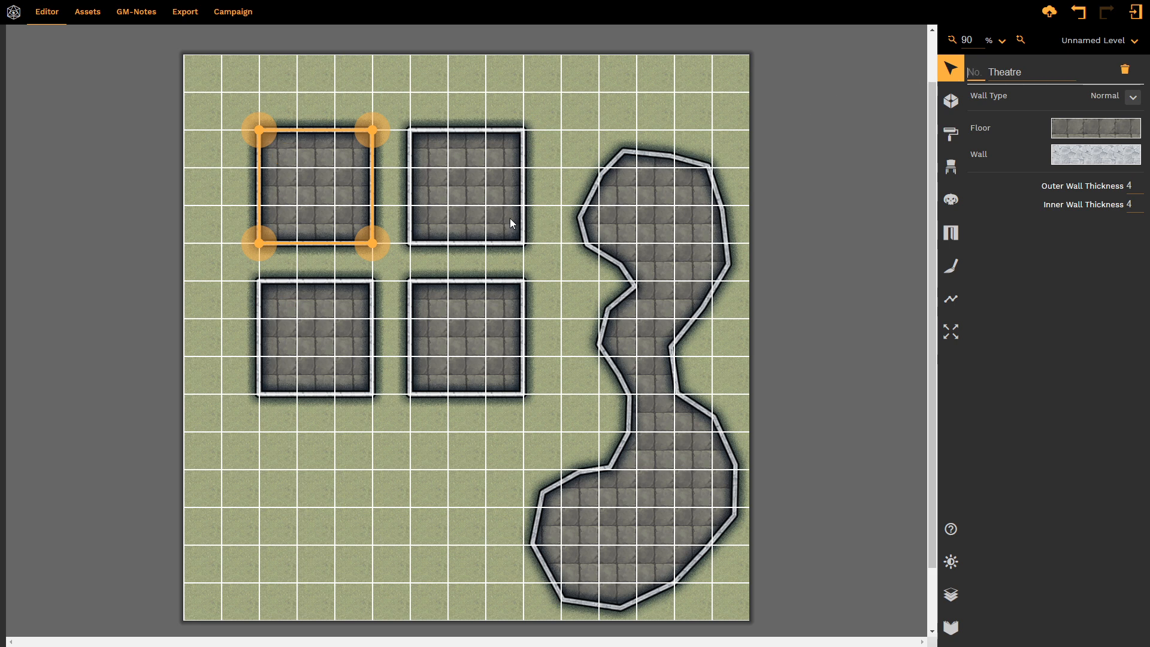
# Select the square rooms and the irregular room one after another to check their assigned names
pyautogui.click(485, 221)
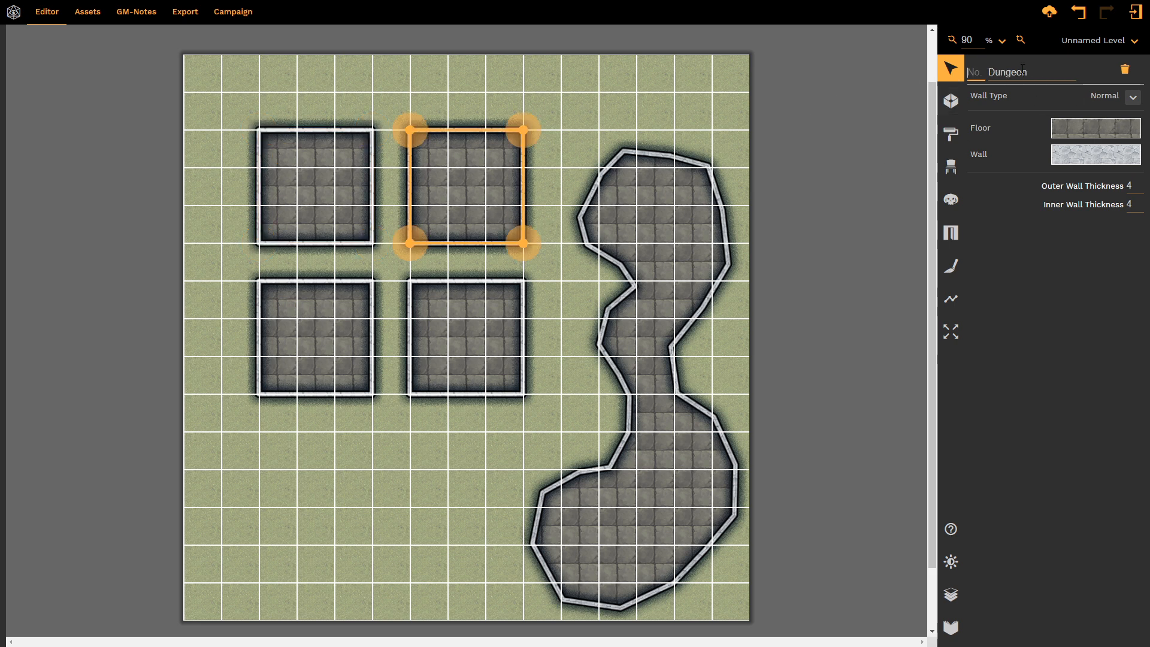
pyautogui.click(451, 358)
pyautogui.click(329, 322)
pyautogui.click(337, 237)
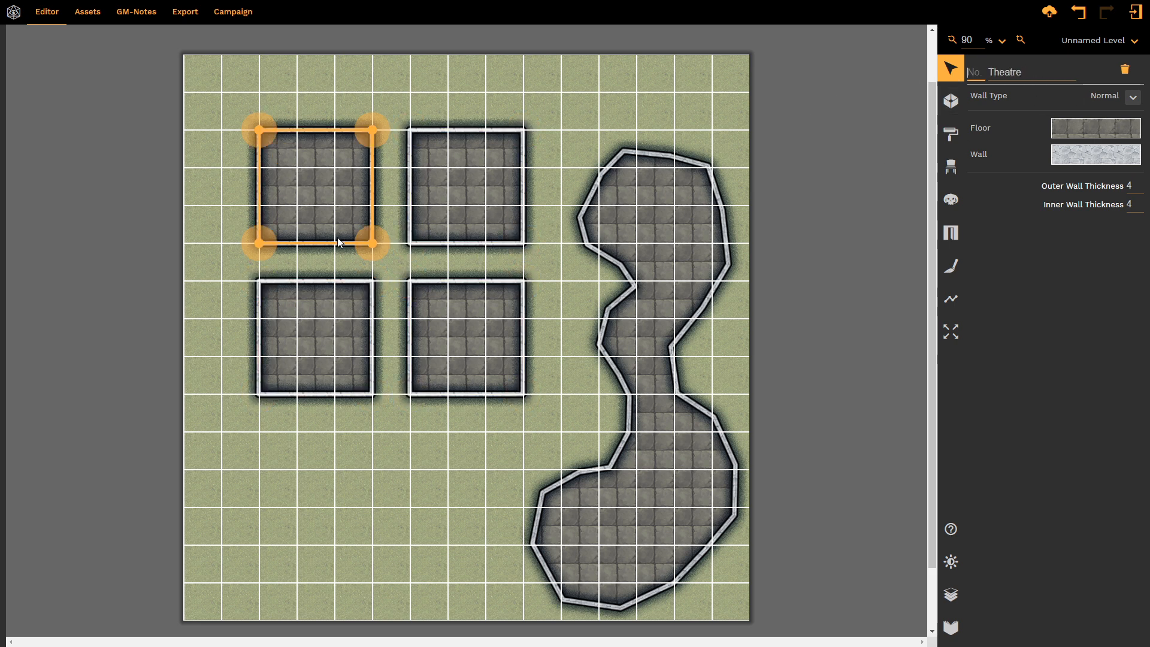
pyautogui.click(494, 217)
pyautogui.click(620, 220)
pyautogui.click(473, 329)
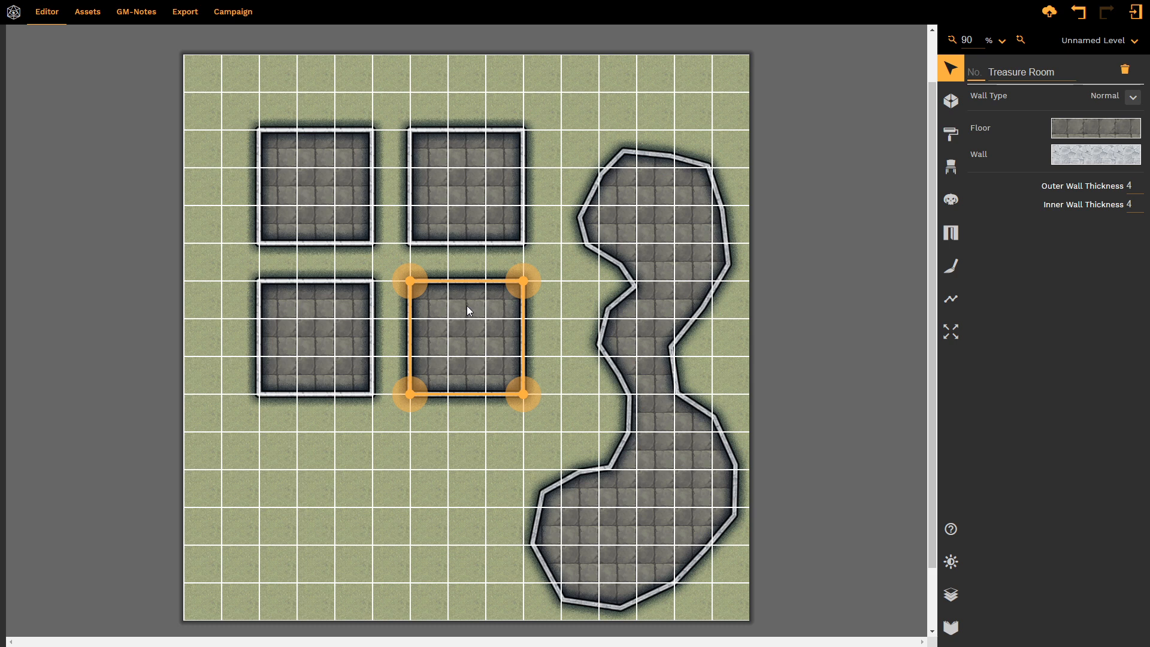
# View the wall type options available for the Theatre room without changing the type
pyautogui.click(335, 206)
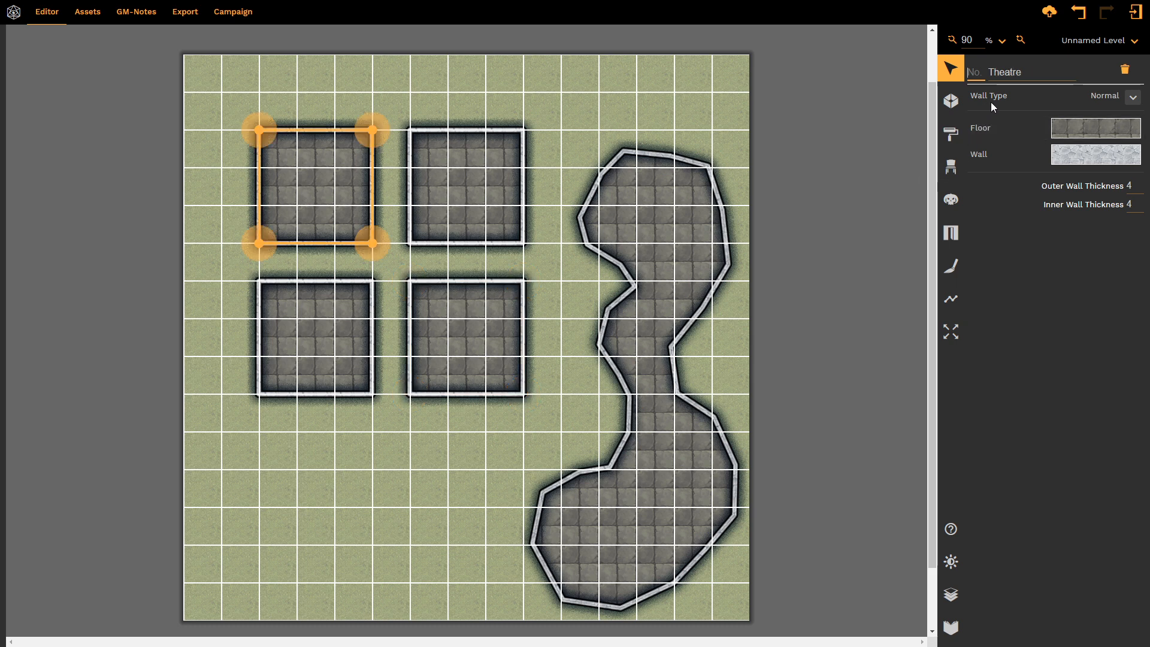
pyautogui.click(1132, 97)
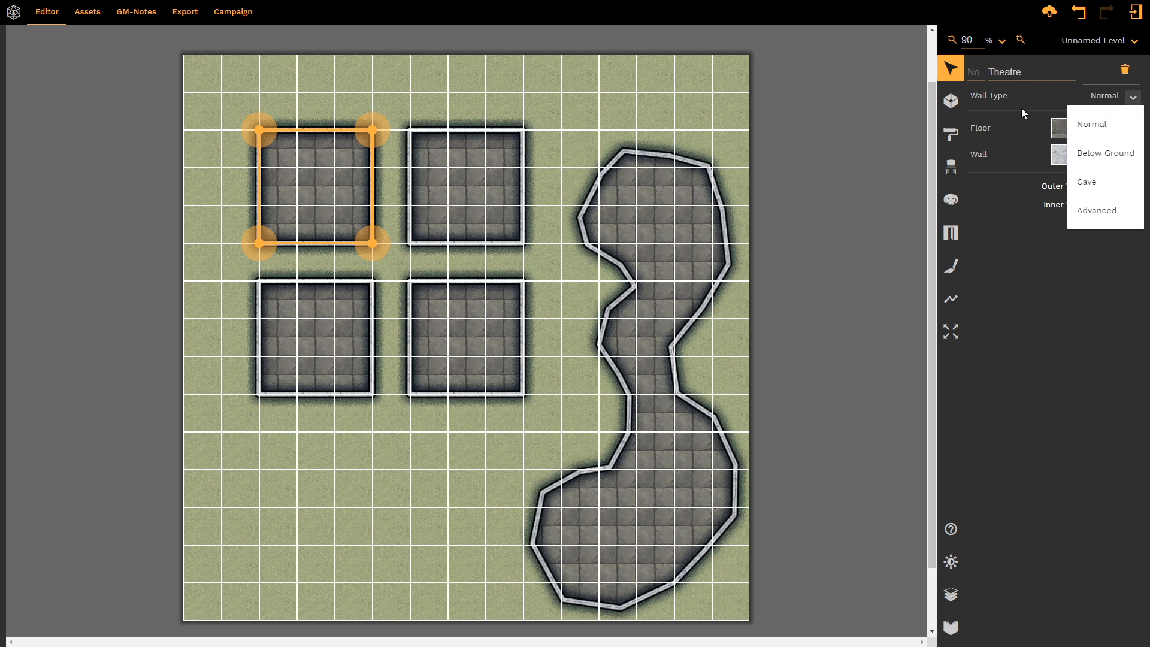
pyautogui.click(1132, 97)
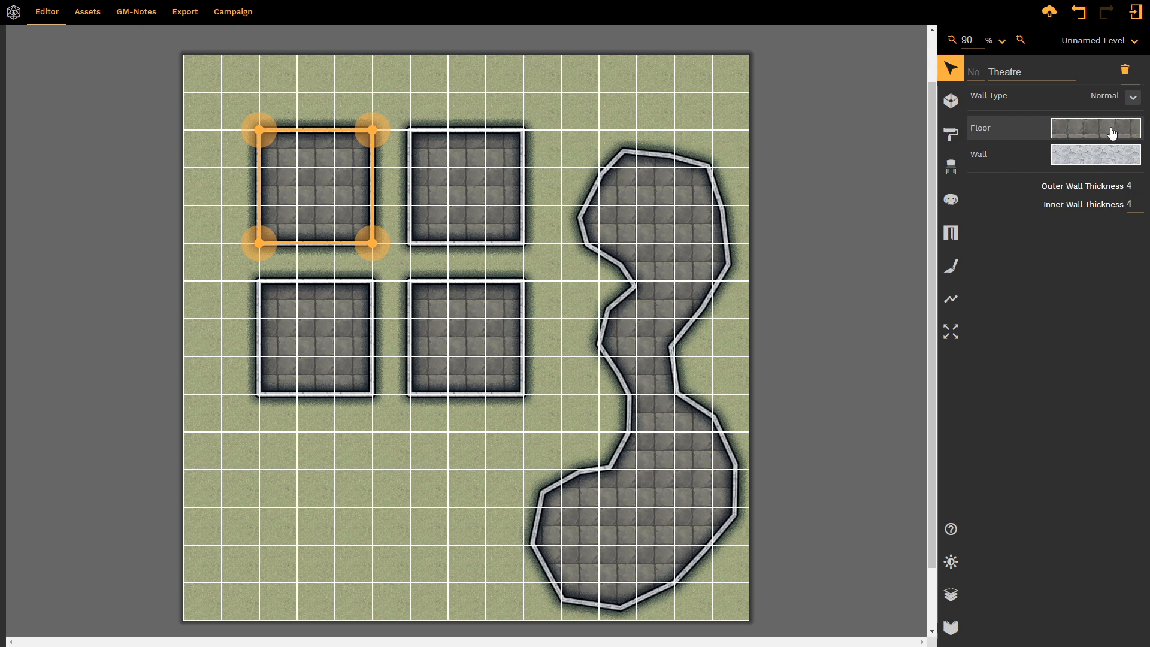
# Apply the "Dirt with rocks and st..." texture from the Stone Gravel collection to the Theatre room's floor and deselect the room
pyautogui.click(1086, 134)
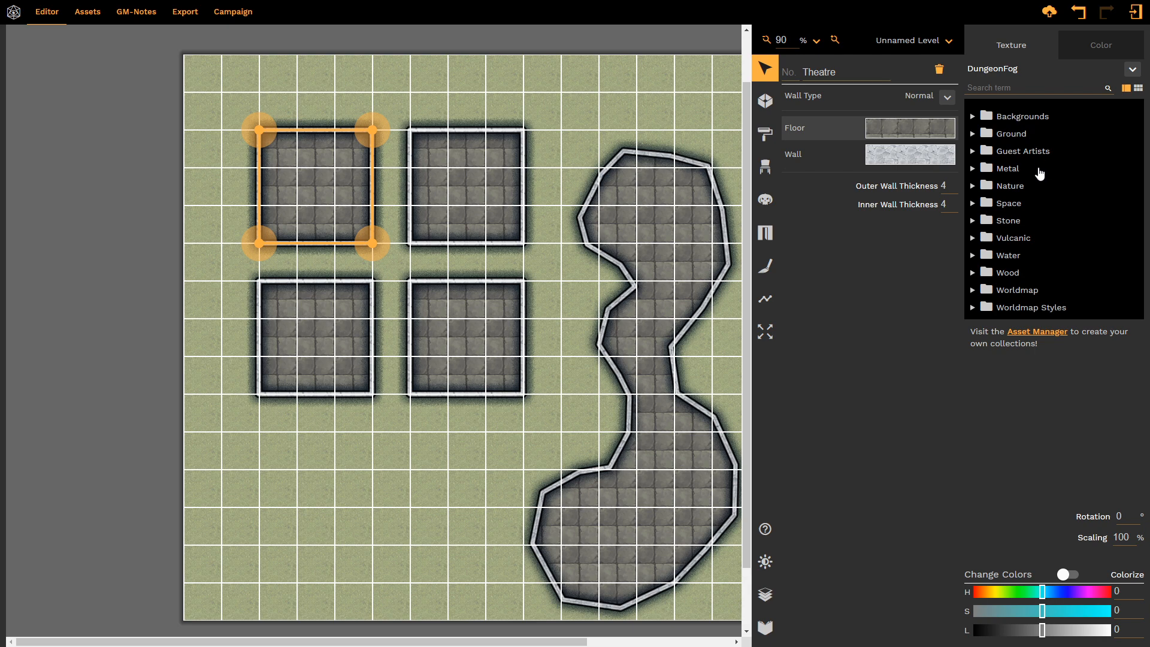
pyautogui.click(1016, 222)
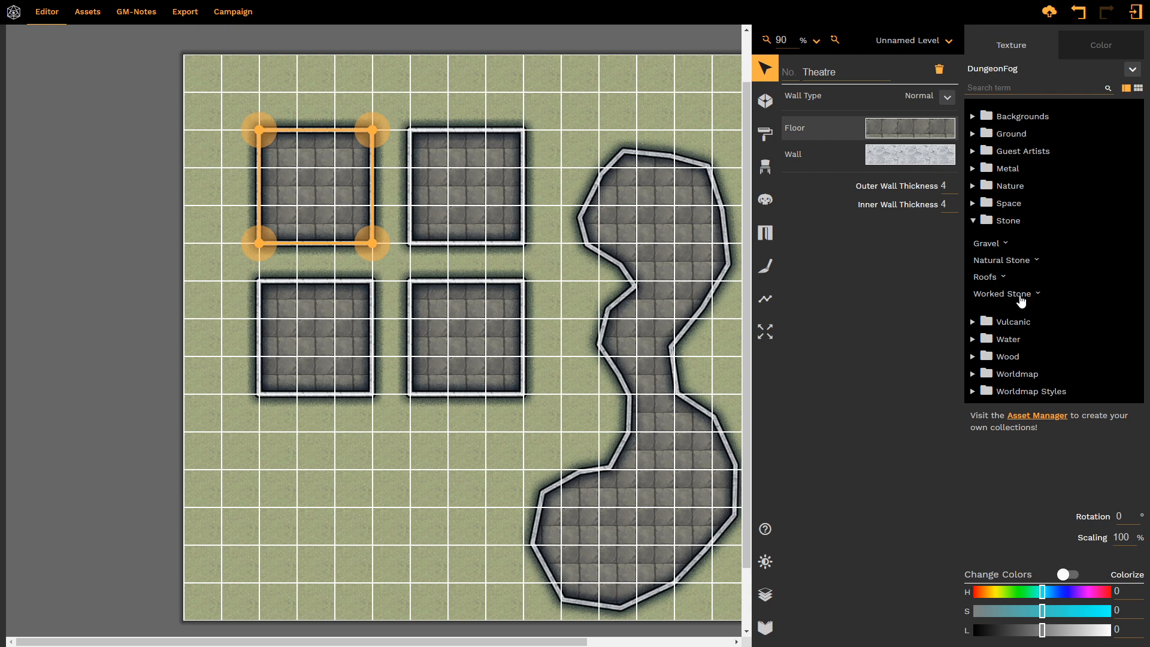
pyautogui.click(987, 244)
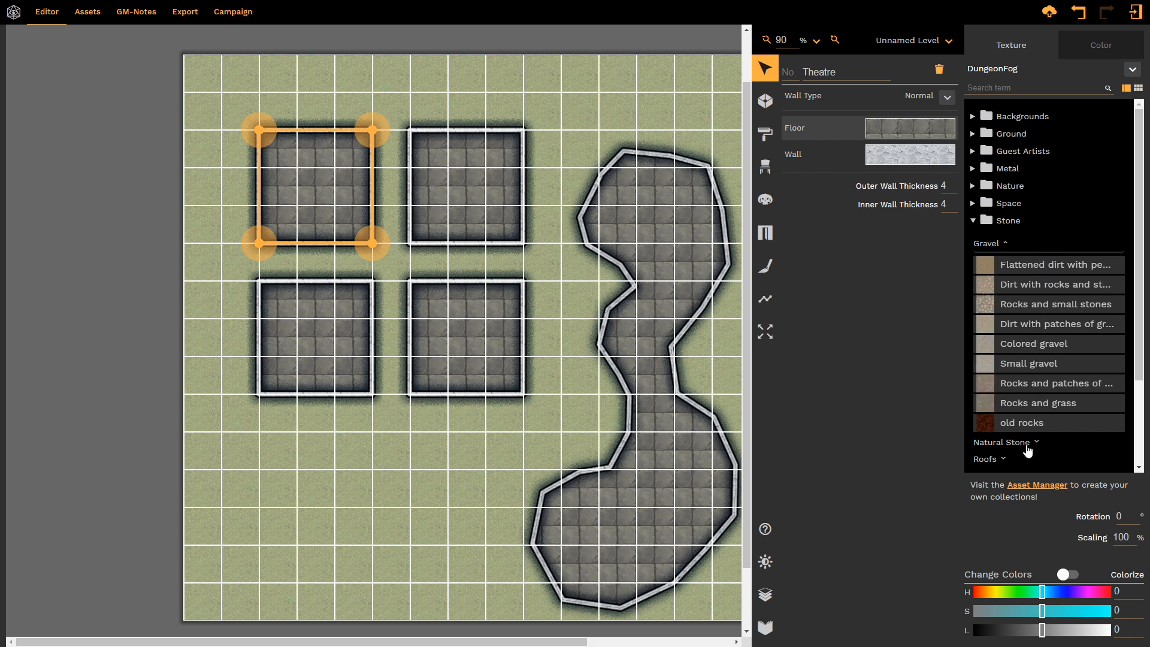
pyautogui.click(1025, 291)
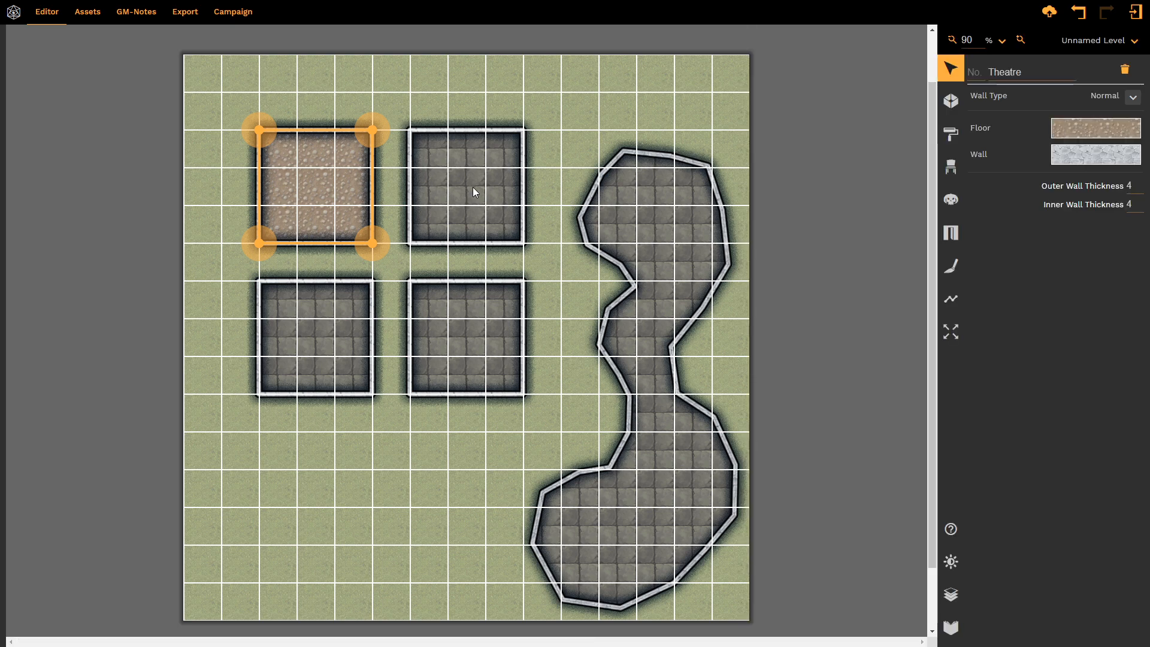
pyautogui.click(473, 107)
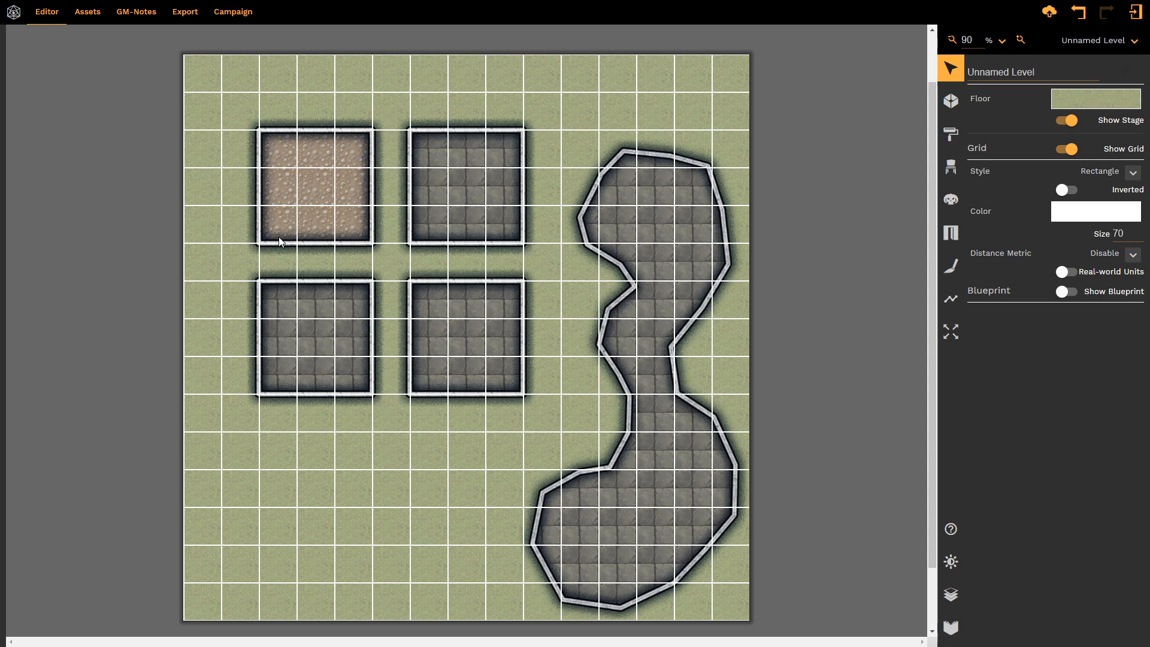
# Set the Theatre room's floor texture to "Rocks and small stones" from the Gravel collection
pyautogui.click(318, 190)
pyautogui.click(1110, 129)
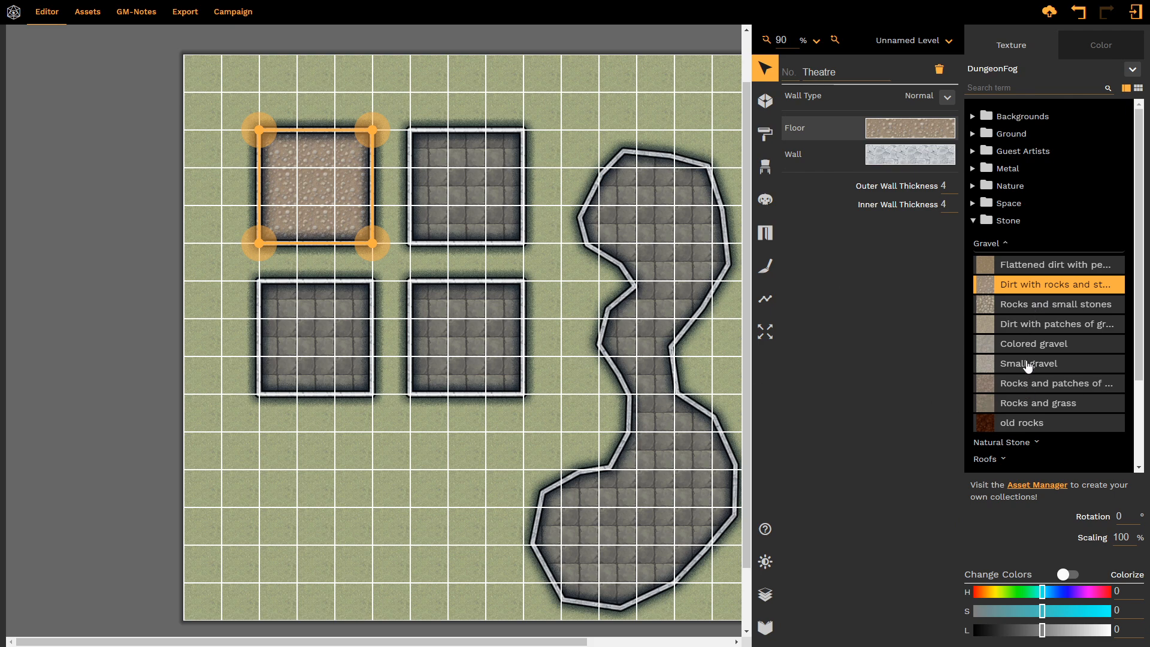
pyautogui.click(1029, 307)
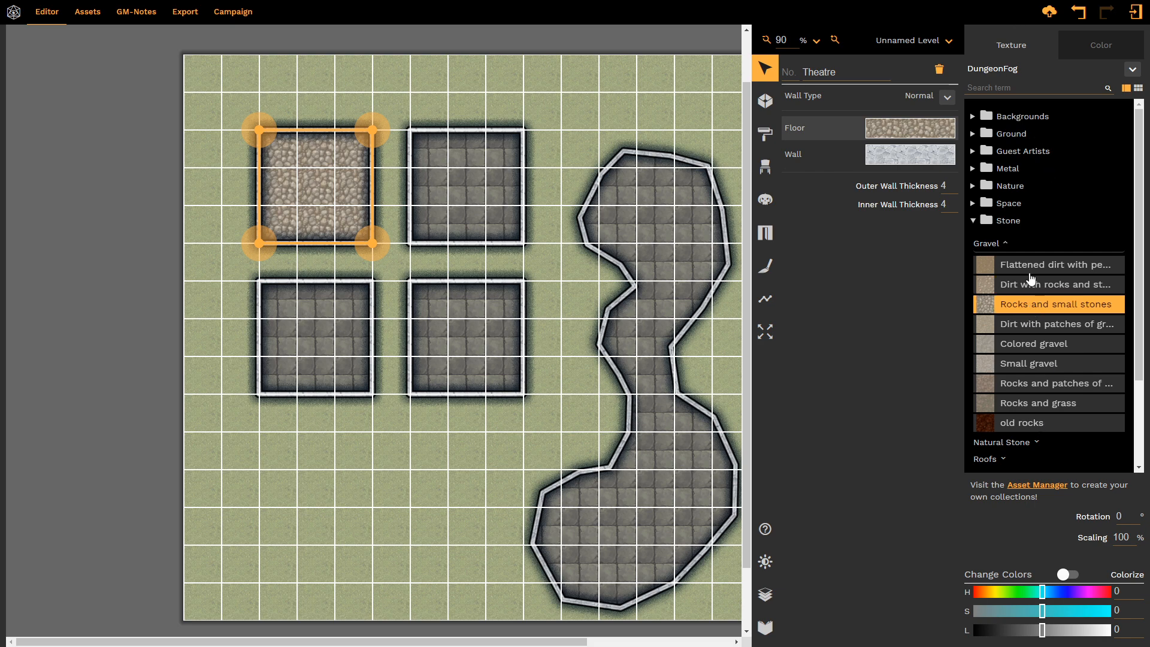
# Set the Theatre room's wall texture to "Decorated clay tiling" from Worked Stone and compare it with the Dungeon room
pyautogui.click(937, 133)
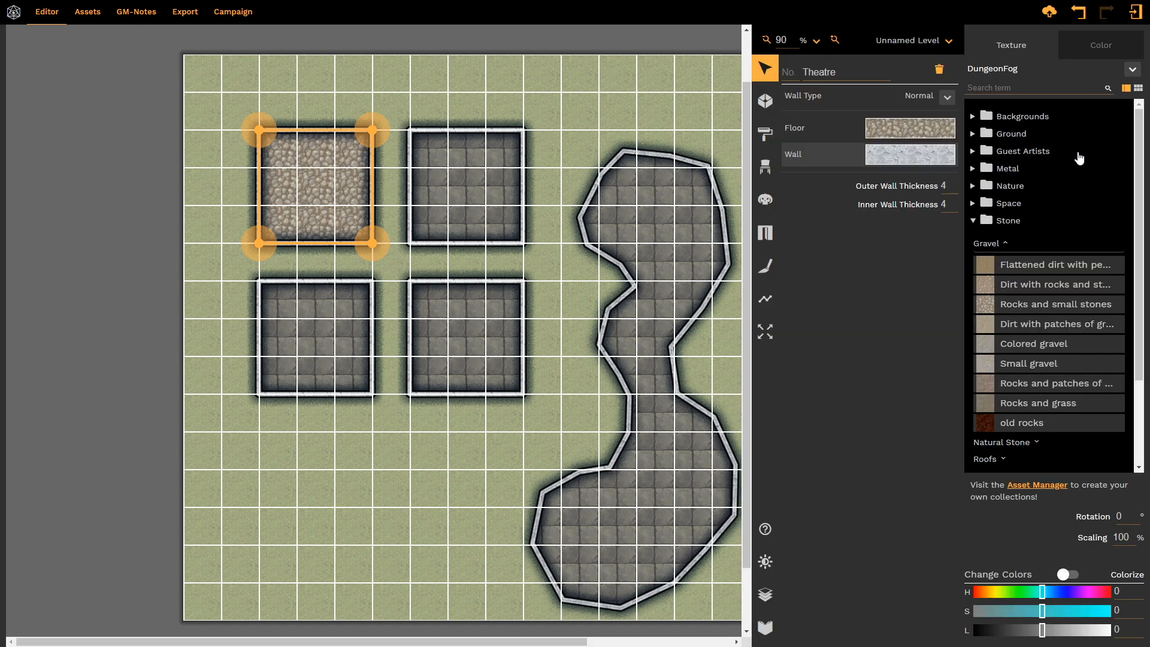
pyautogui.click(1008, 242)
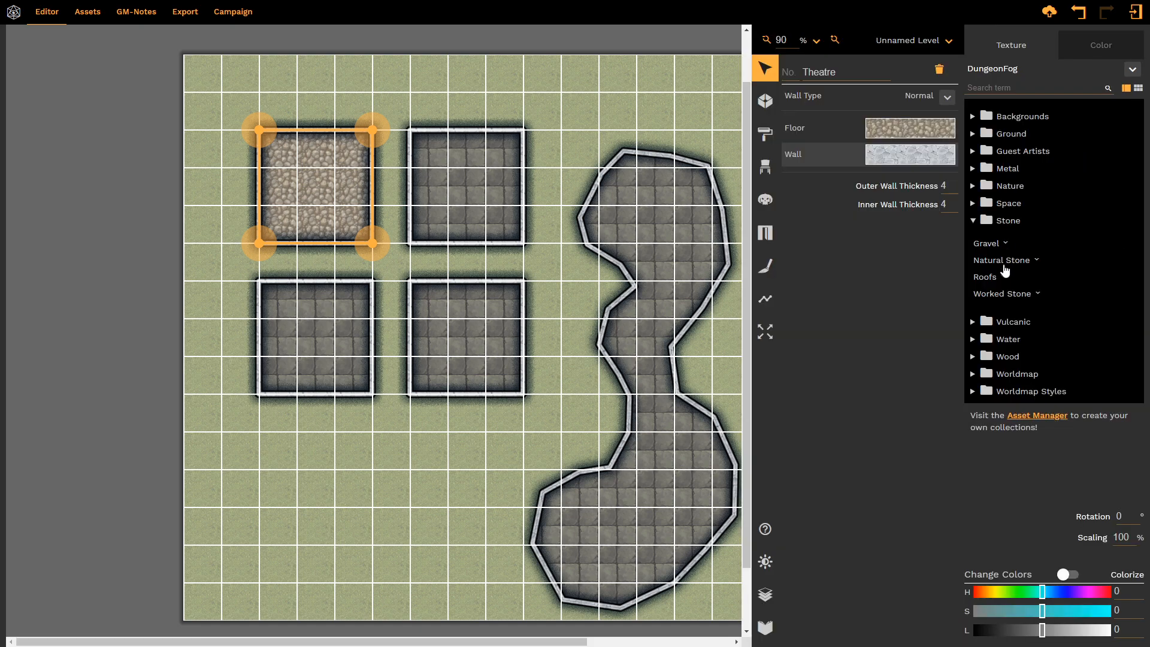
pyautogui.click(988, 295)
pyautogui.scroll(-4, 1054, 294)
pyautogui.scroll(-3, 1058, 284)
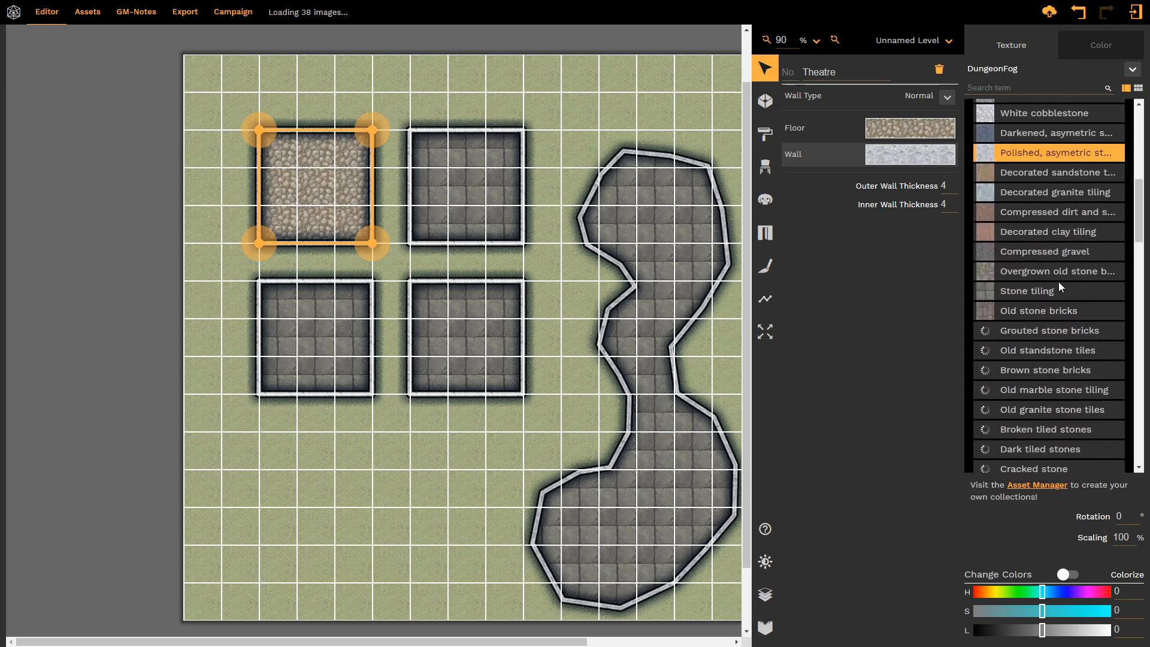
pyautogui.click(1022, 234)
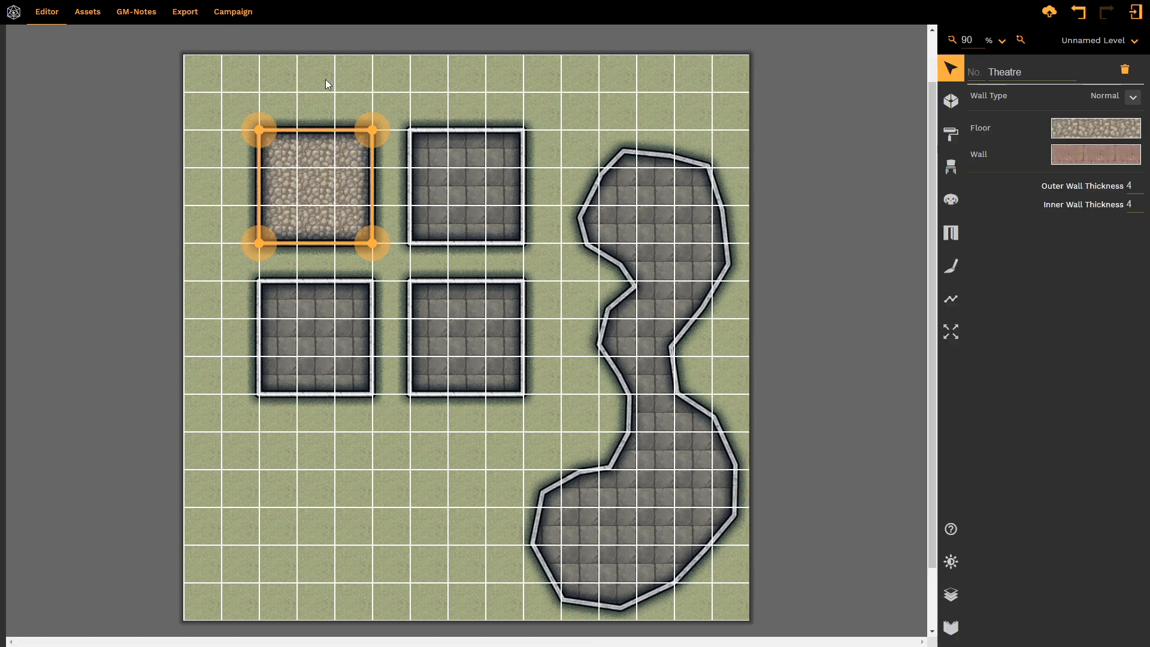
pyautogui.click(478, 150)
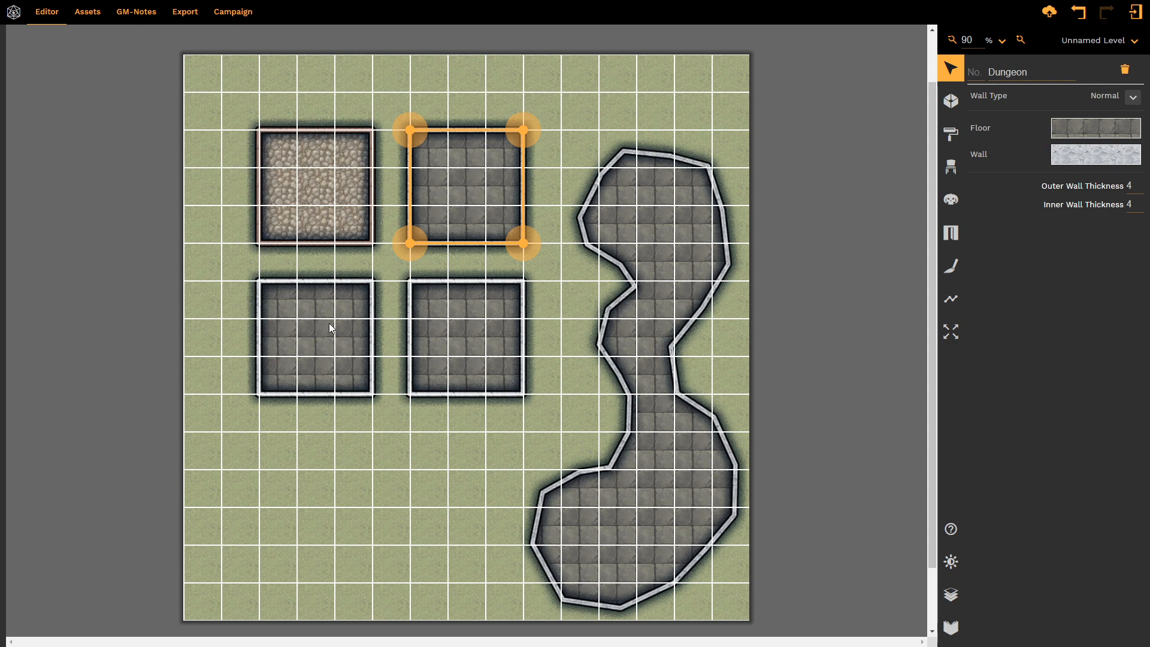
pyautogui.click(318, 149)
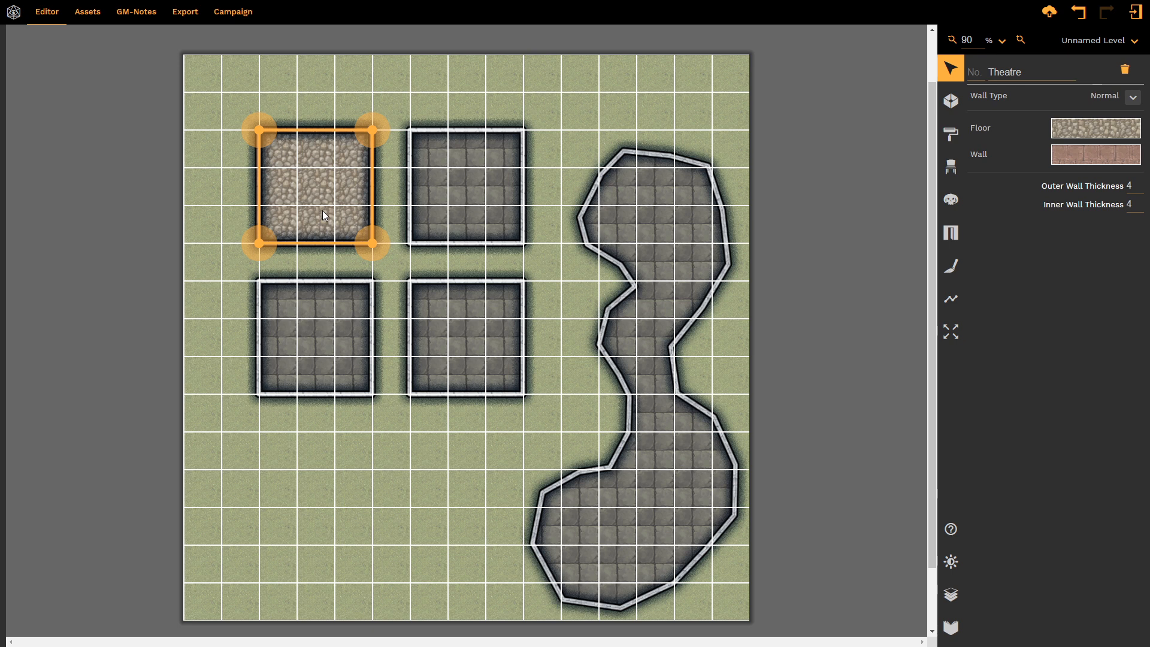
# Examine the default floor and wall textures of the Room drawing tool
pyautogui.click(950, 102)
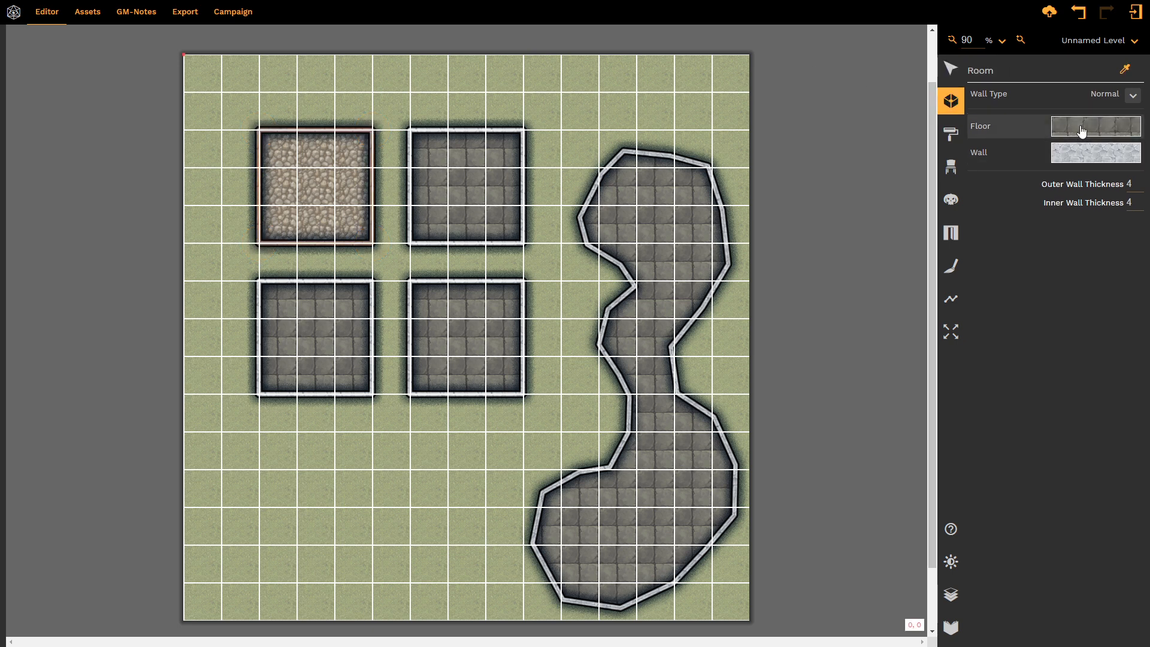
pyautogui.click(1084, 131)
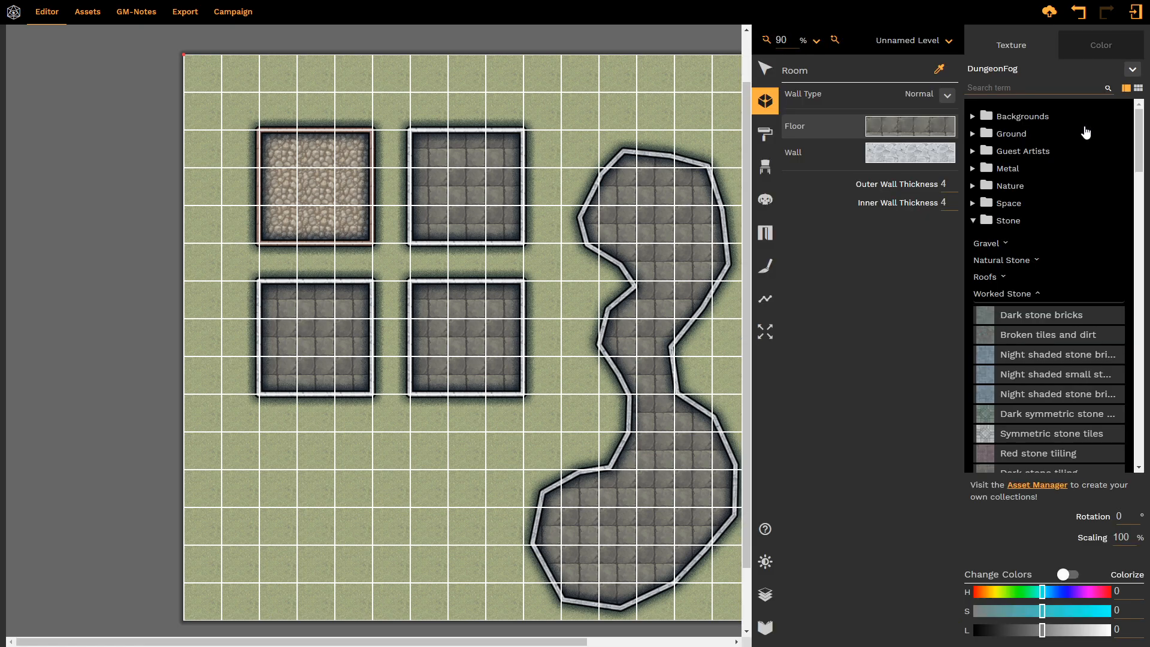
pyautogui.click(933, 157)
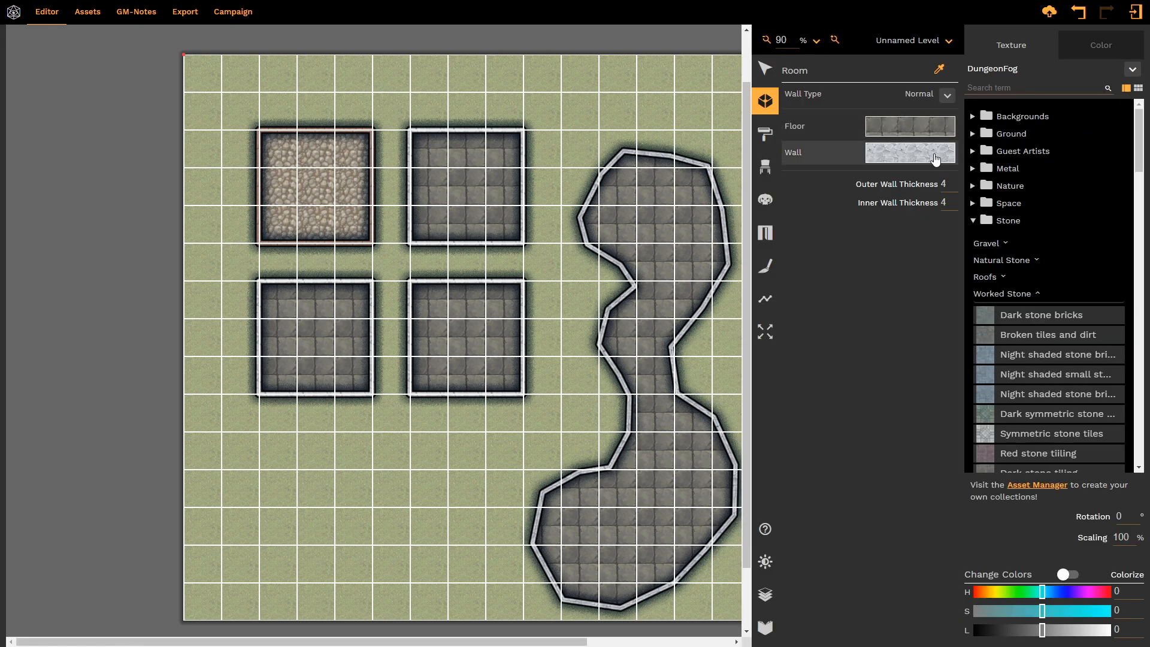
# Return to selecting objects and inspect the Dungeon and Cave rooms' properties
pyautogui.click(766, 70)
pyautogui.click(485, 215)
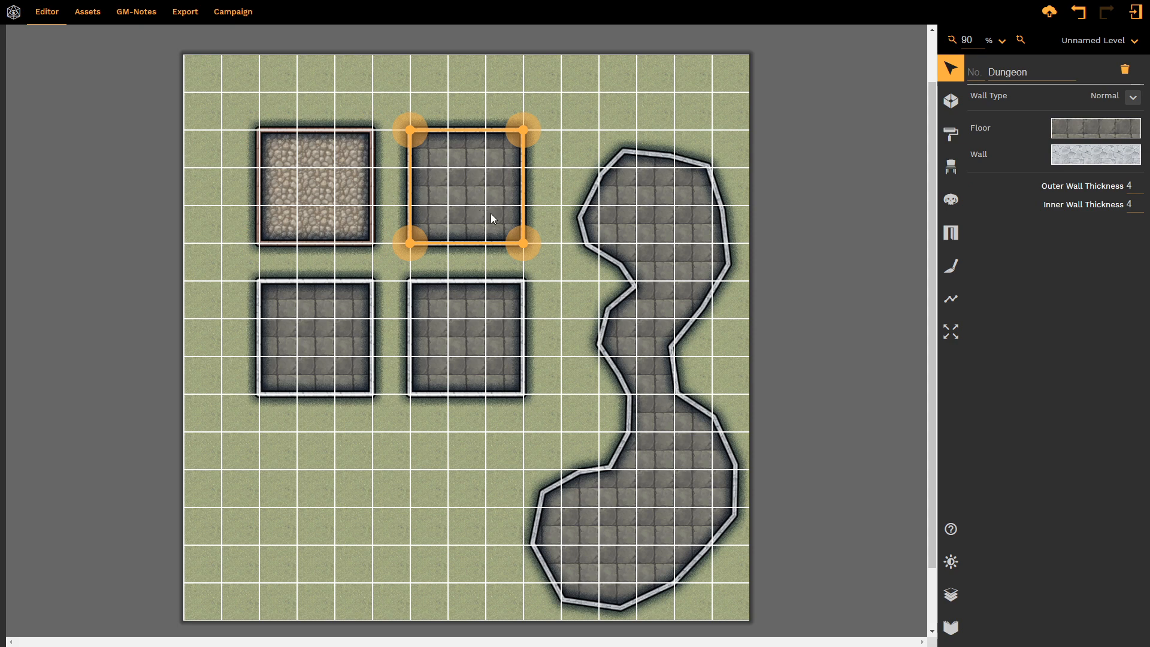
pyautogui.click(660, 249)
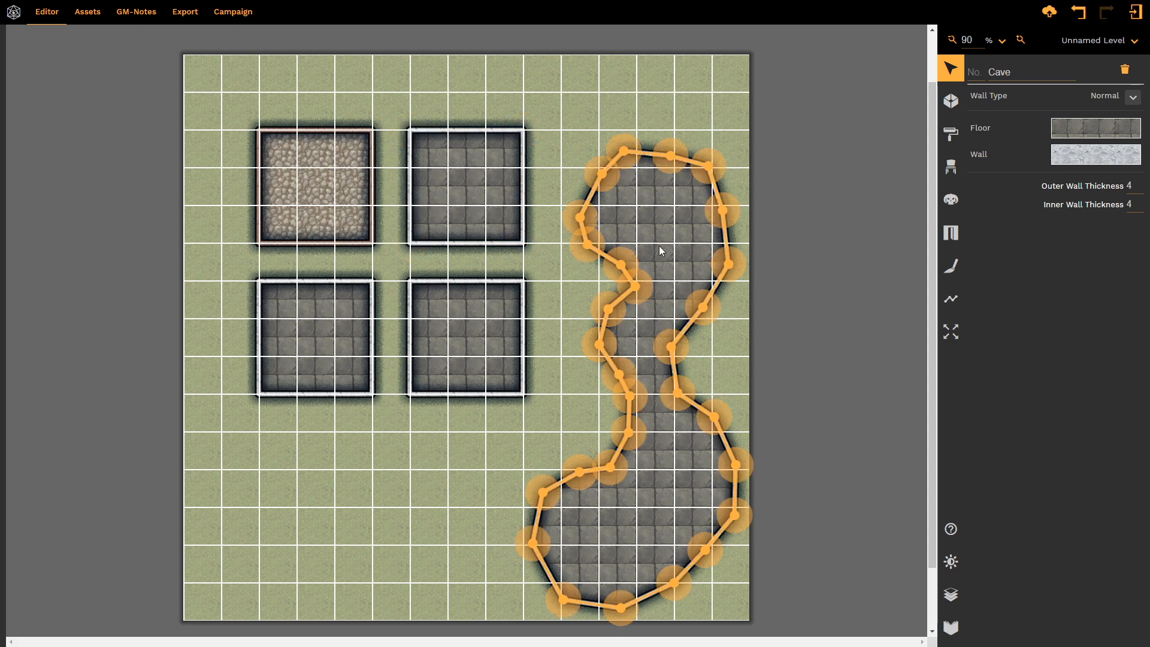
# Set the Cave room's floor texture to "Brown clay" from the Dirt collection under Ground
pyautogui.click(1081, 129)
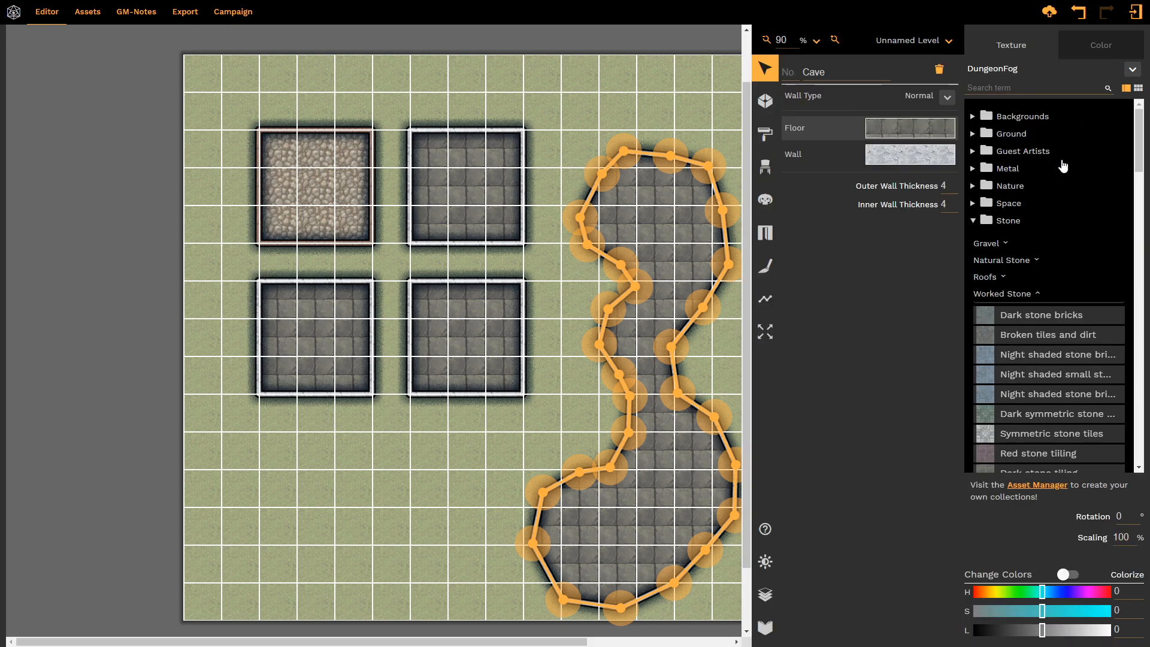
pyautogui.click(1006, 135)
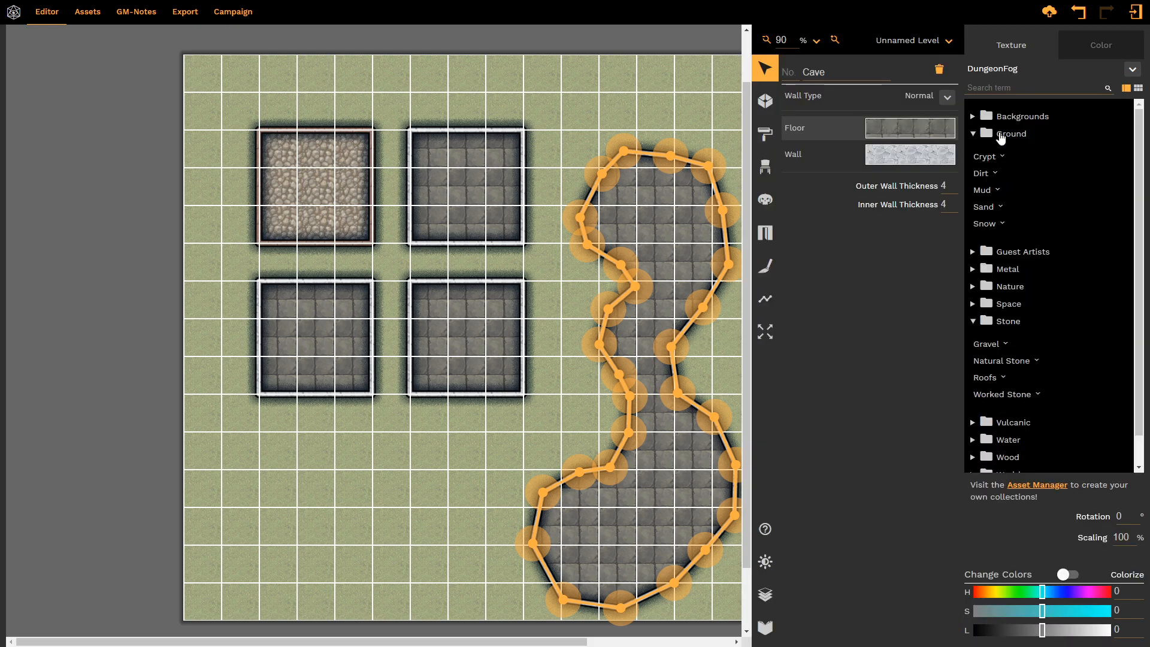
pyautogui.click(987, 191)
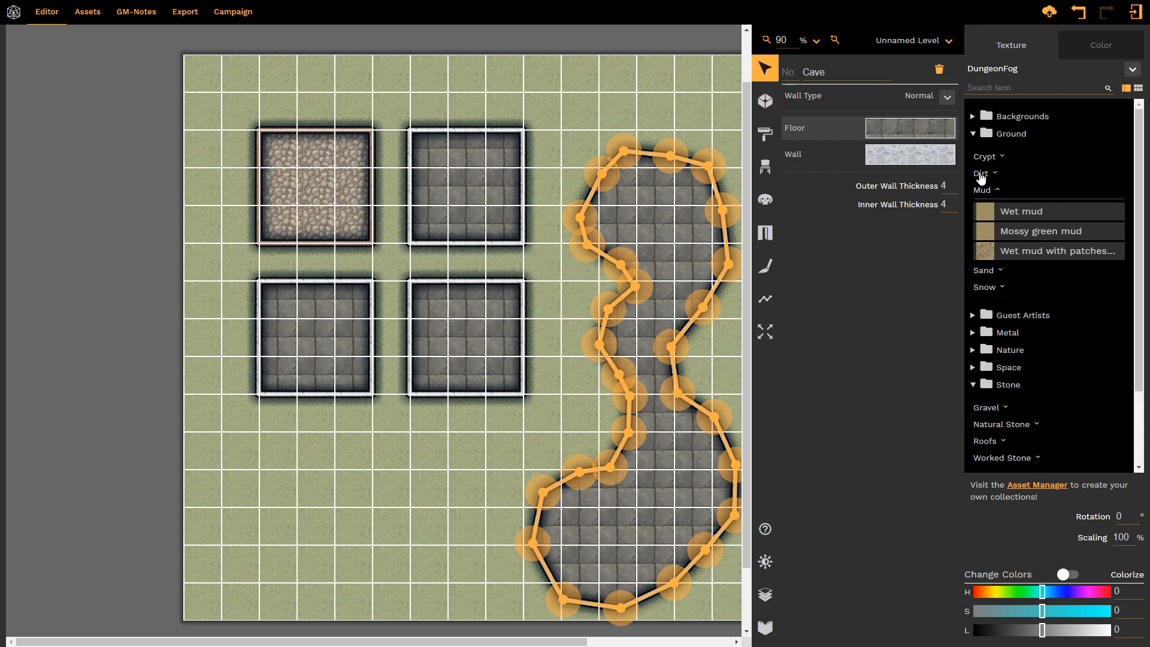
pyautogui.click(980, 175)
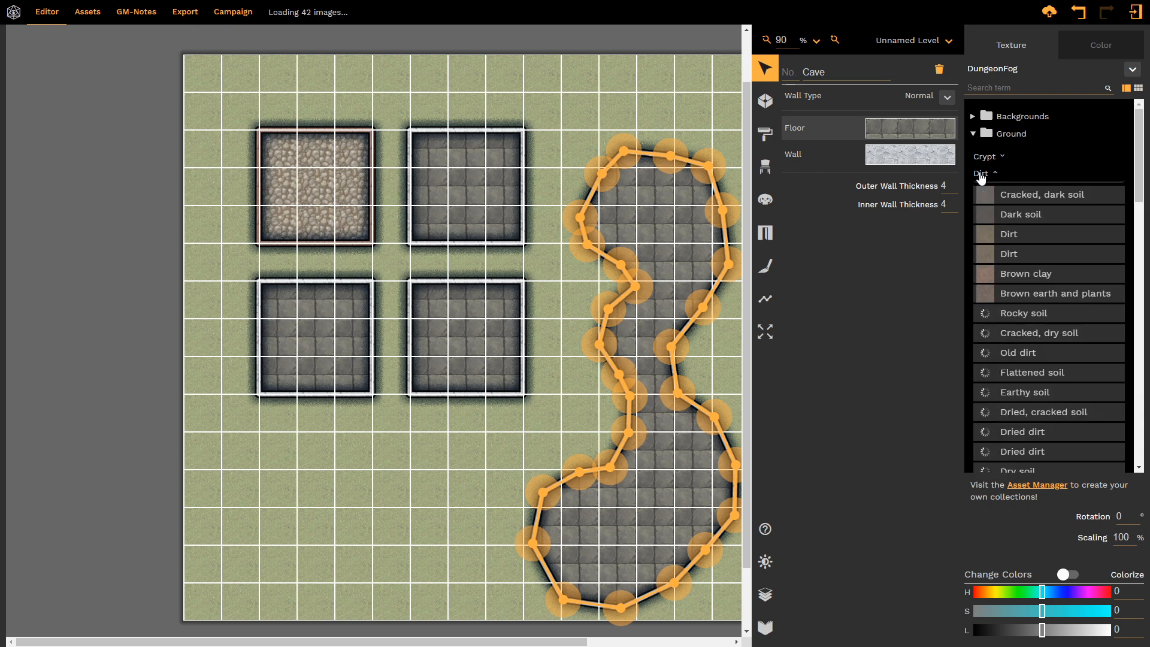
pyautogui.click(1028, 274)
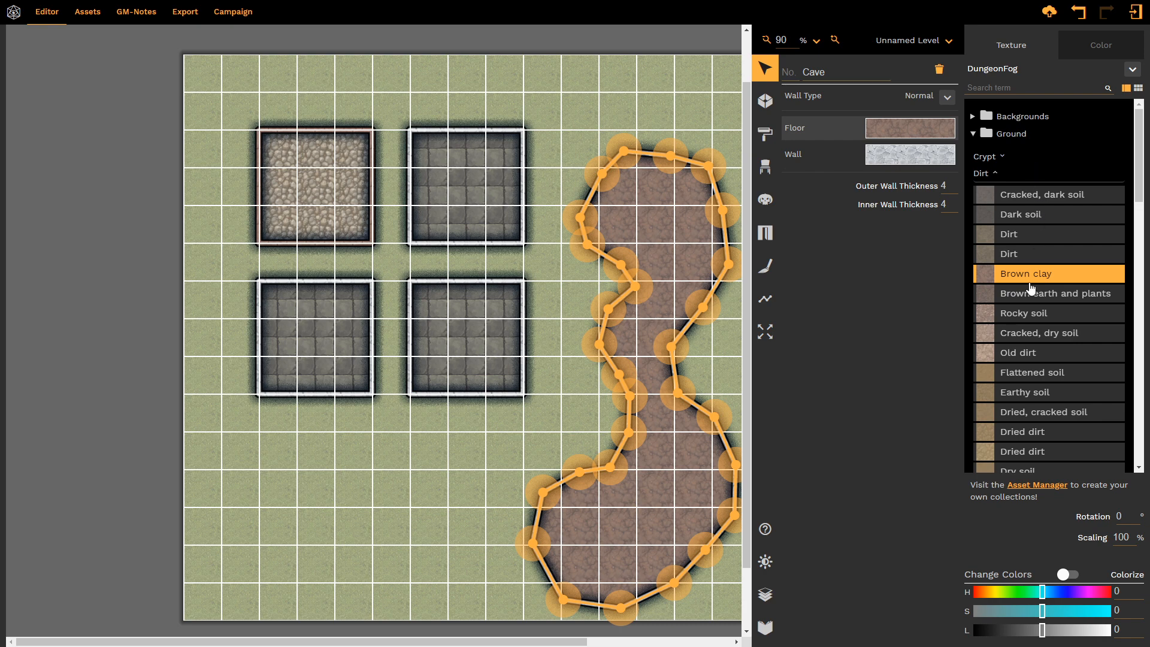
pyautogui.scroll(-1, 1030, 288)
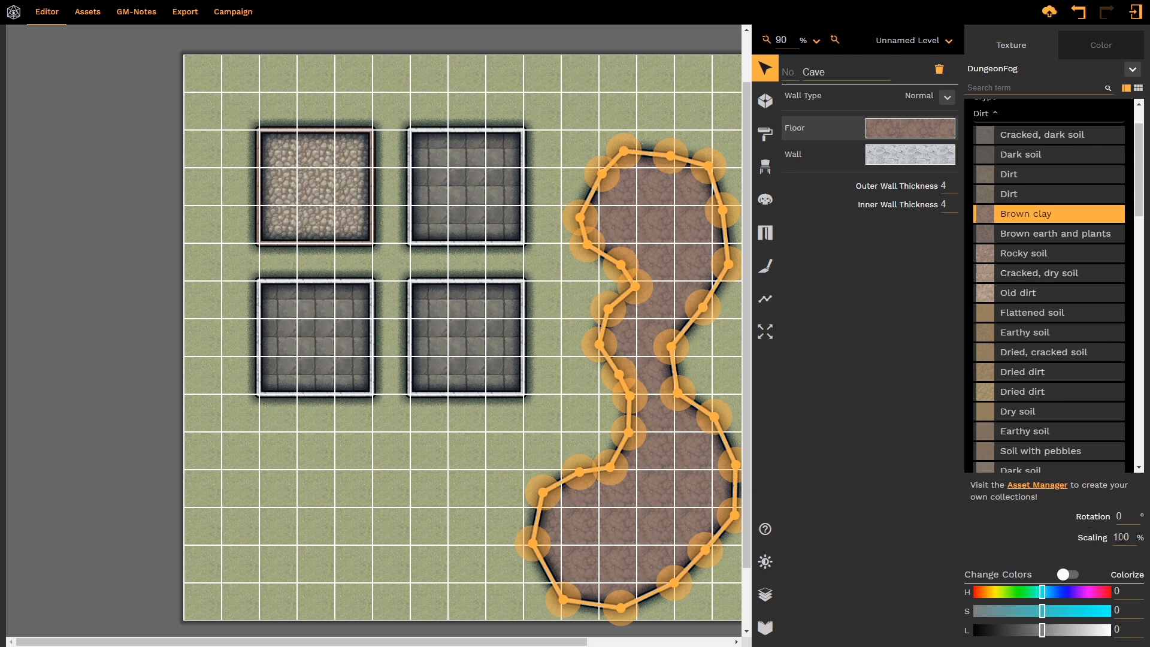
# Try scaling the Cave's floor texture to 300% and to 50%
pyautogui.moveTo(1118, 536); pyautogui.dragTo(1091, 537)
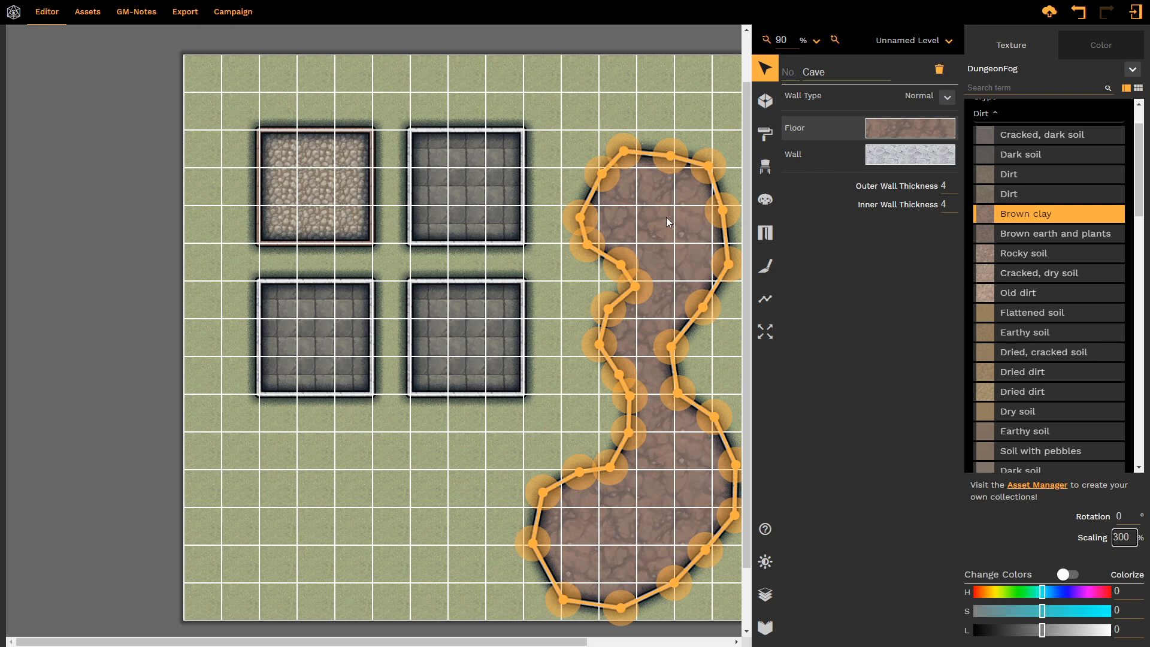
pyautogui.click(525, 644)
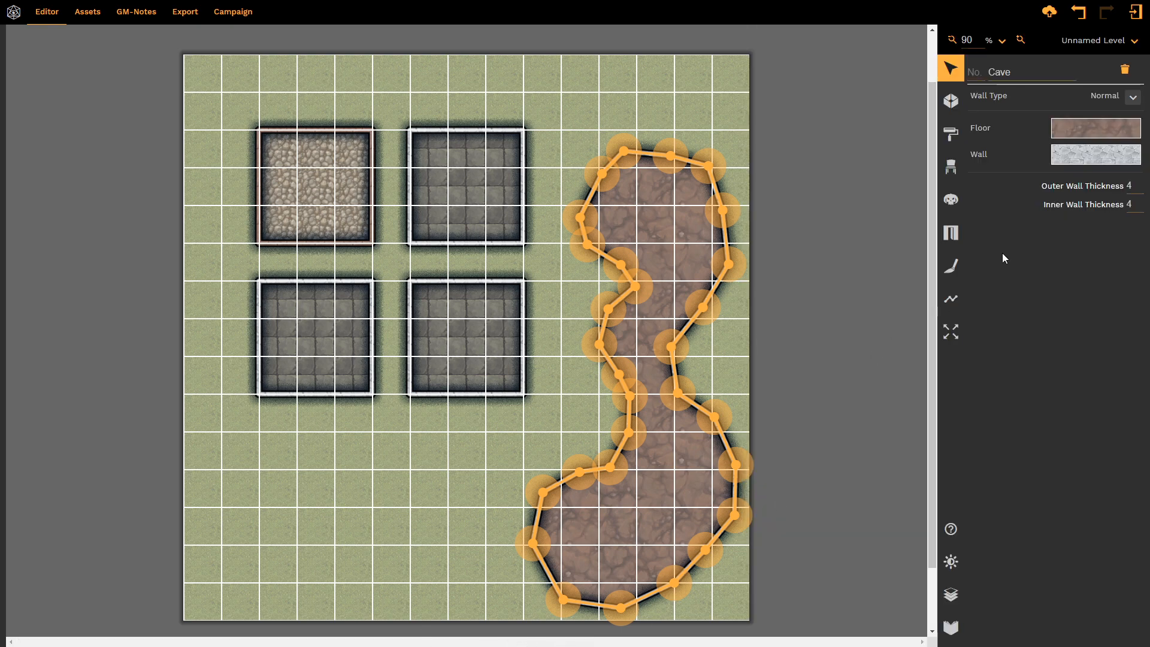
pyautogui.click(1095, 126)
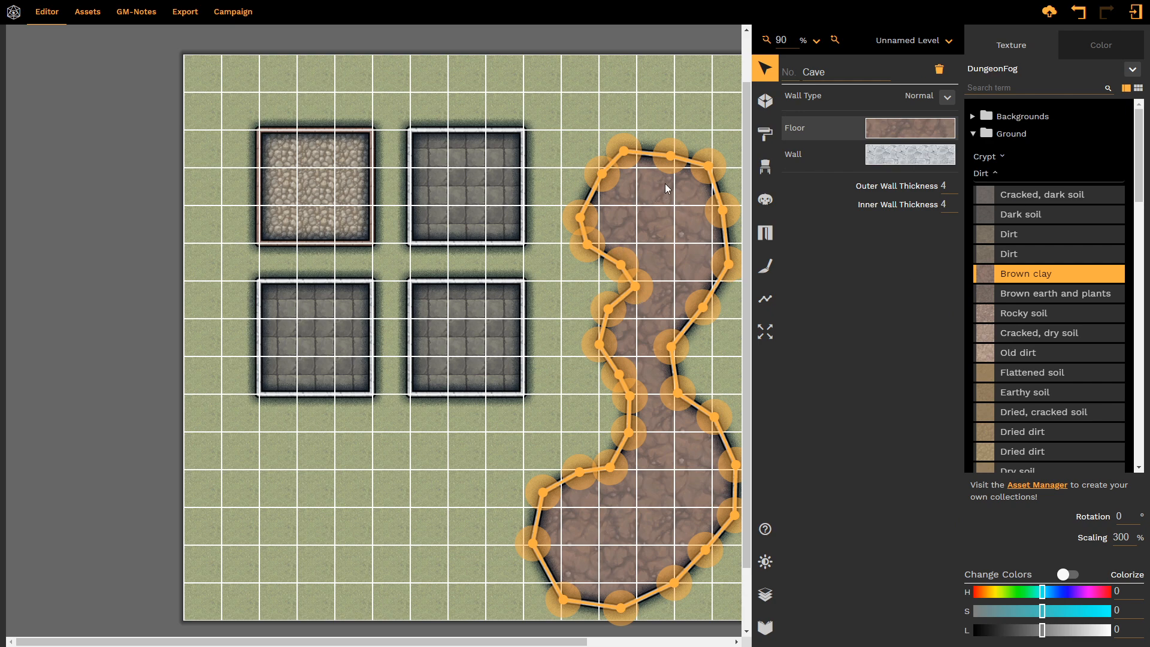
pyautogui.click(1117, 537)
pyautogui.write('50')
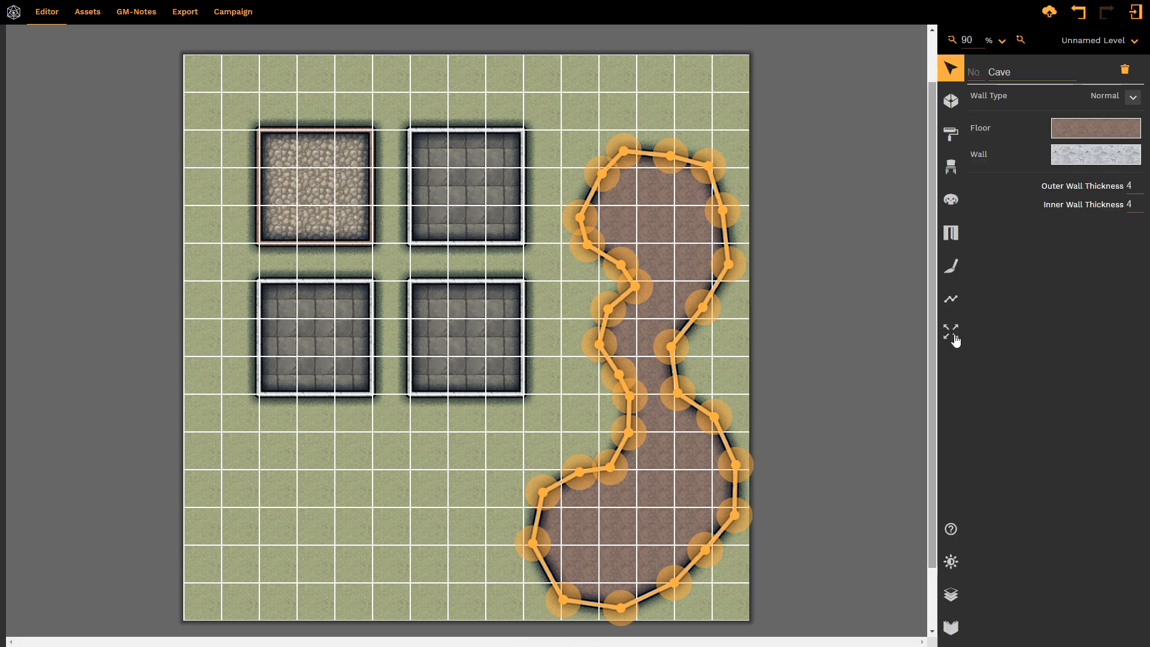
# Set the Cave's floor texture scaling to 150% and its rotation to 45°
pyautogui.click(1096, 129)
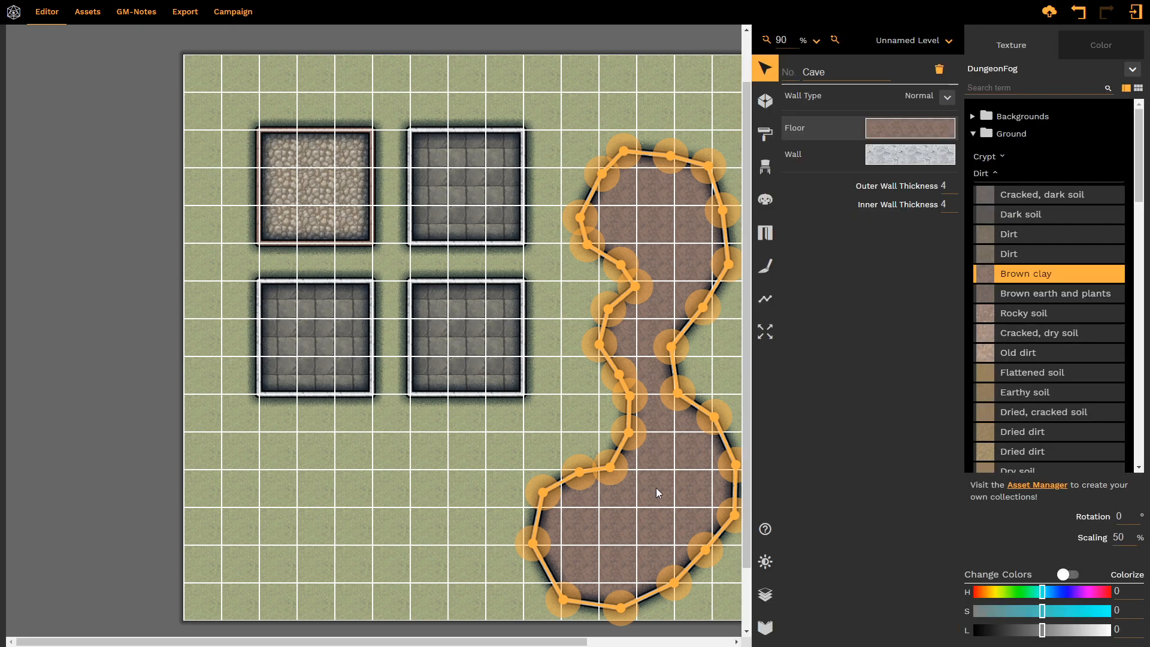
pyautogui.click(1119, 533)
pyautogui.write('150')
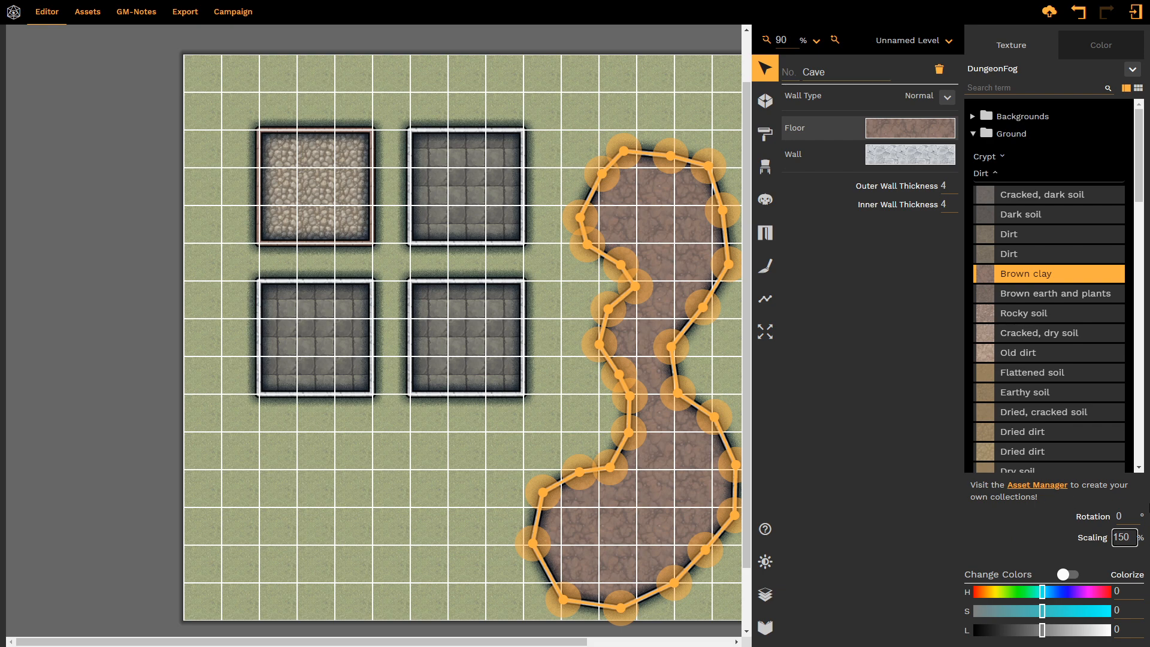
pyautogui.click(1122, 516)
pyautogui.write('45')
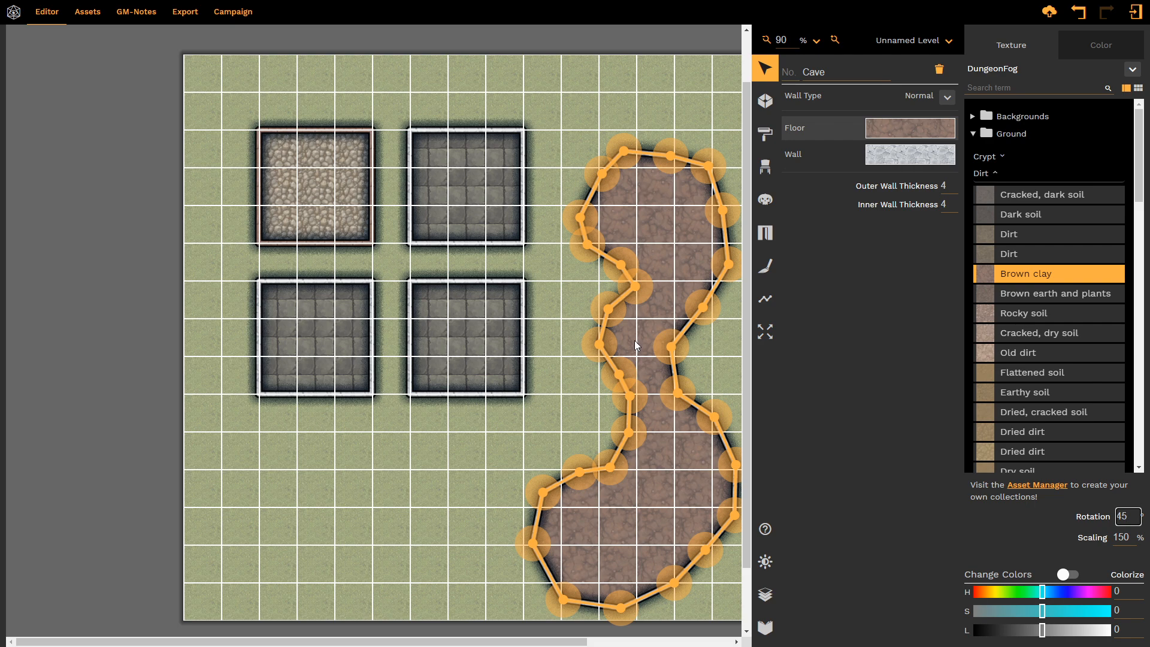
# Rotate the floor texture of the Dungeon room by 45°
pyautogui.click(465, 189)
pyautogui.click(465, 188)
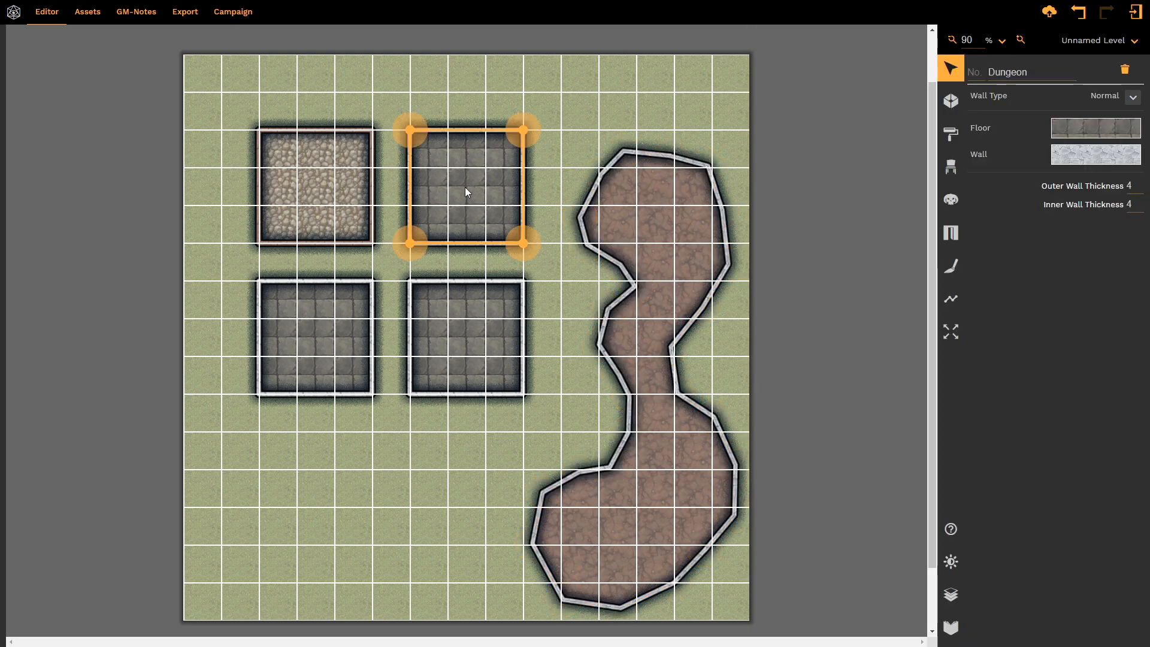
pyautogui.click(1072, 133)
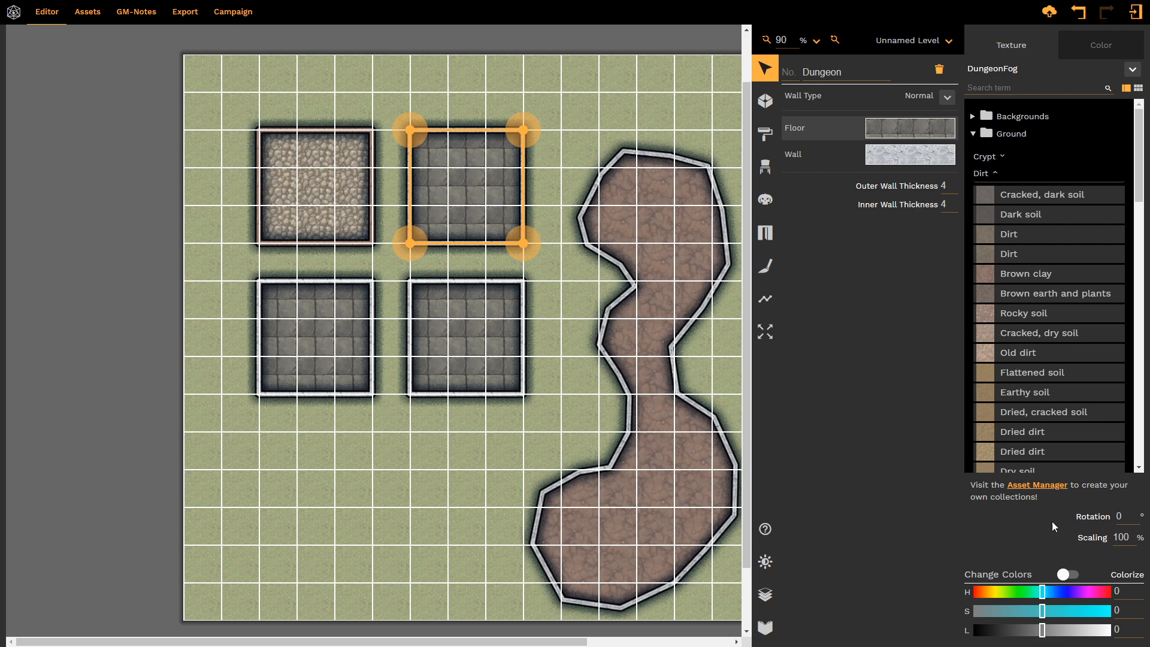
pyautogui.click(1124, 516)
pyautogui.write('45')
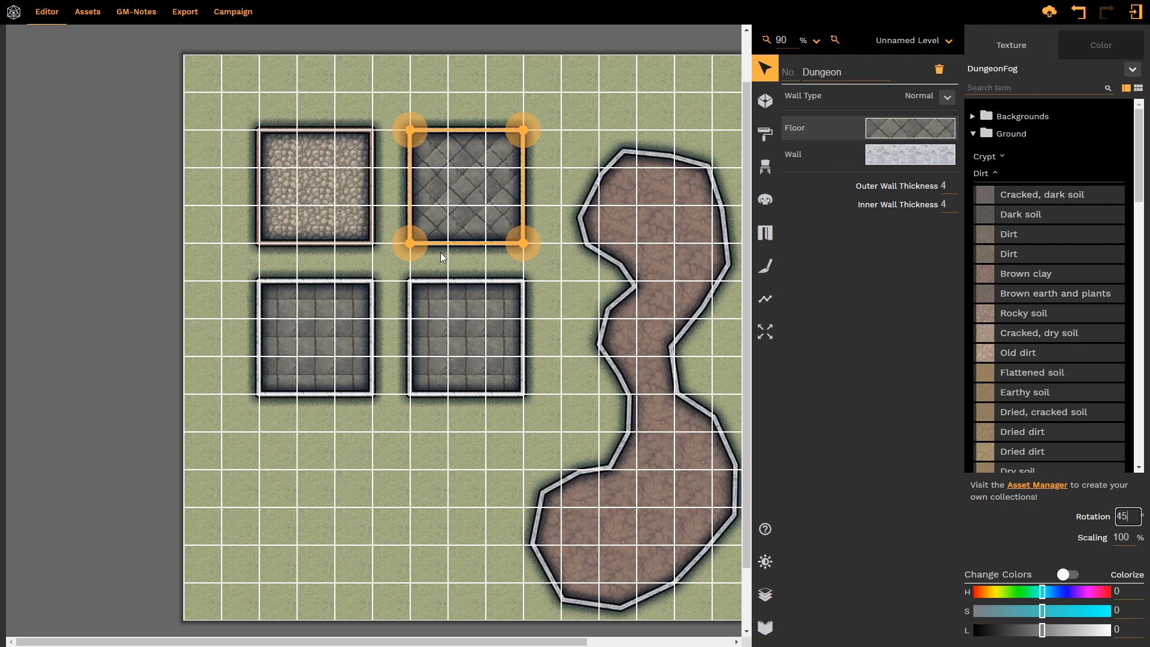
# Try rotations of 12°, 90° and 180° on the Dungeon's floor texture and return it to 45°
pyautogui.moveTo(1133, 516); pyautogui.dragTo(988, 512)
pyautogui.write('12')
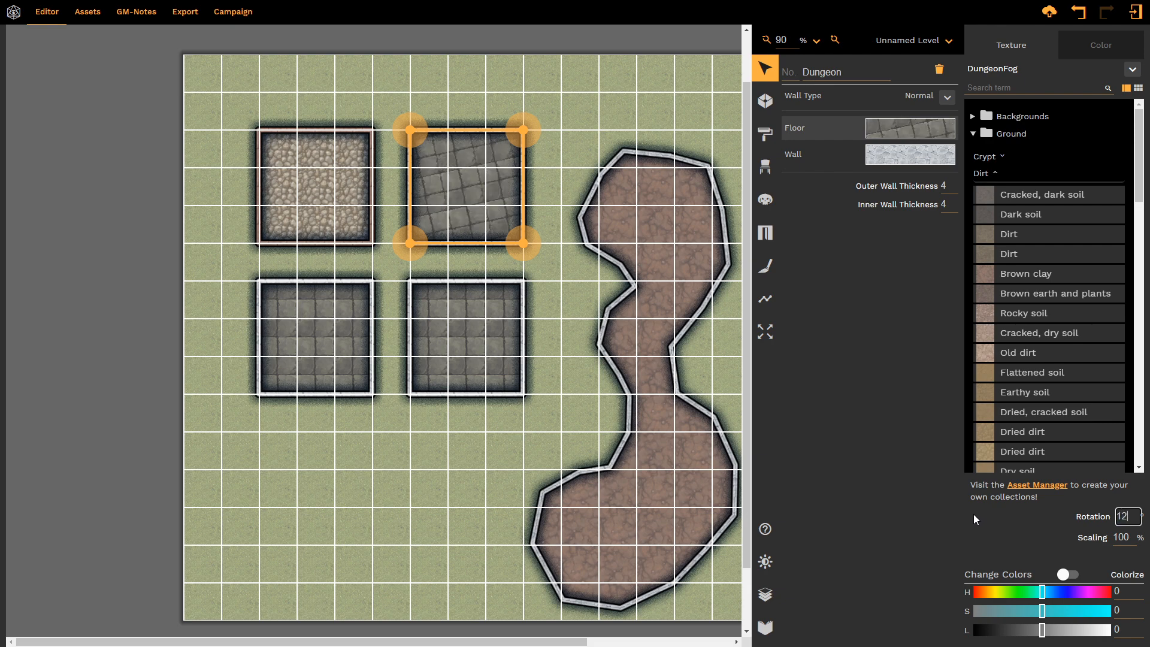
pyautogui.moveTo(1132, 517); pyautogui.dragTo(1031, 506)
pyautogui.write('90')
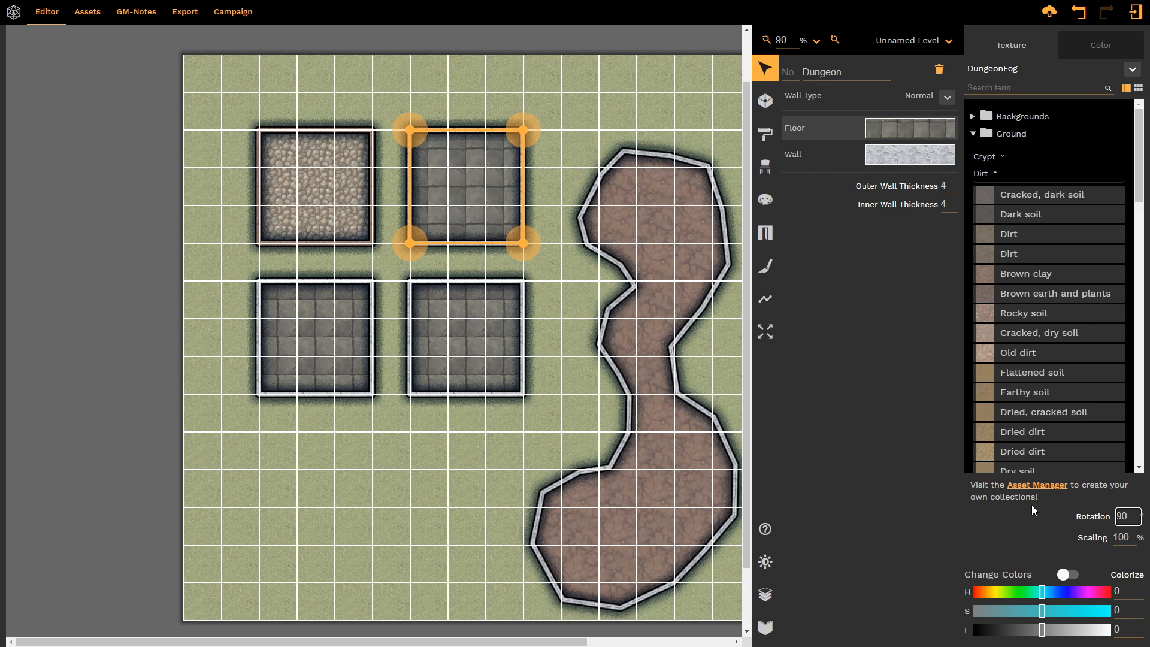
pyautogui.moveTo(1131, 516); pyautogui.dragTo(1029, 510)
pyautogui.write('180')
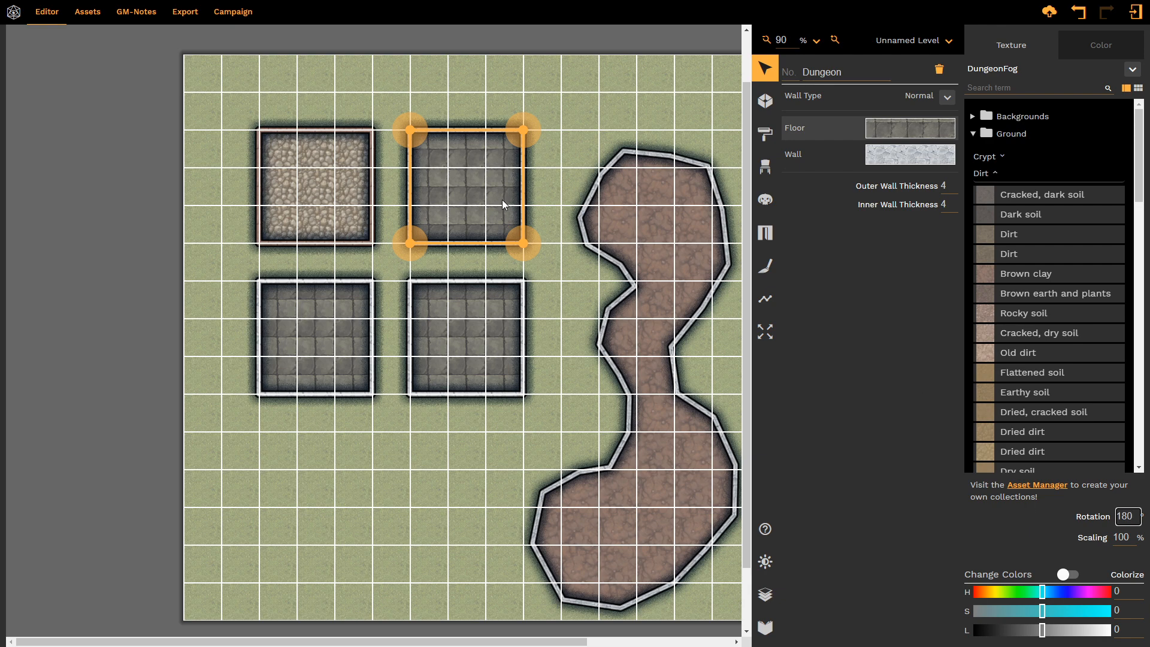
pyautogui.moveTo(1124, 516); pyautogui.dragTo(1055, 510)
pyautogui.write('45')
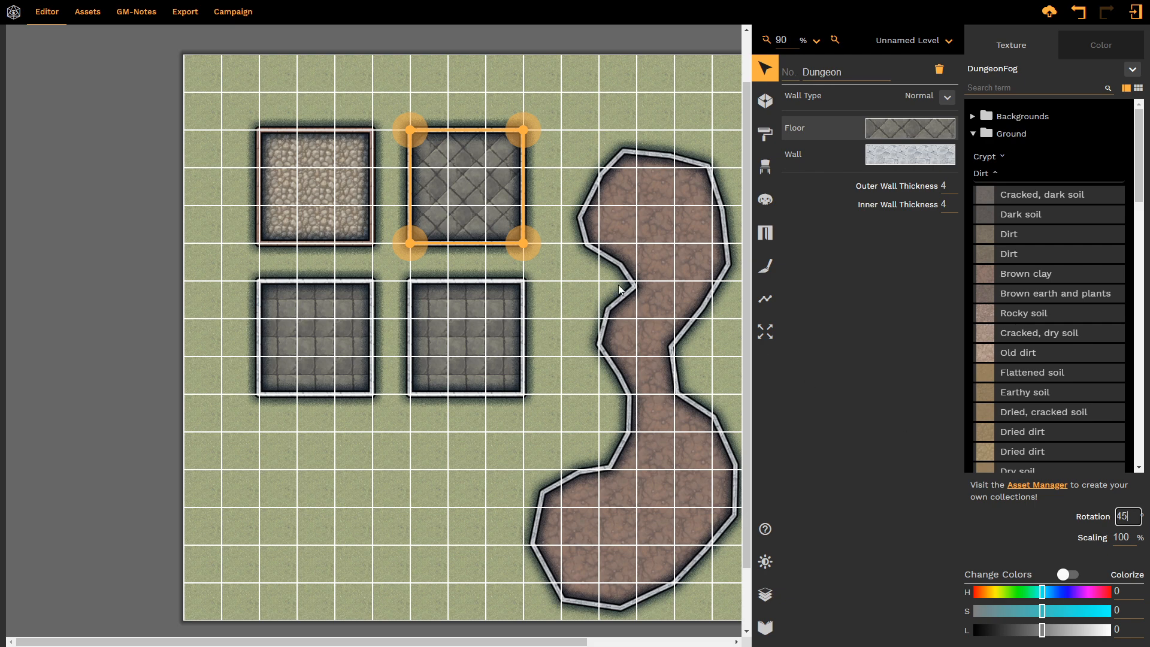
# Select the Cave room again and open its floor texture settings
pyautogui.click(673, 233)
pyautogui.click(667, 235)
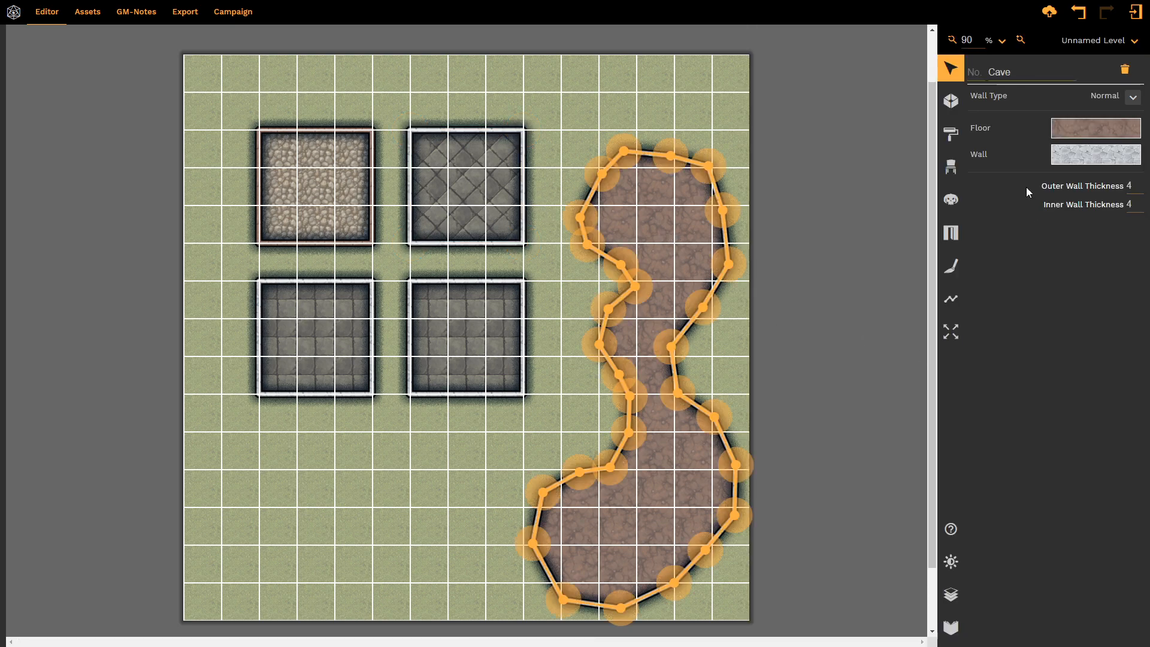
pyautogui.click(1065, 128)
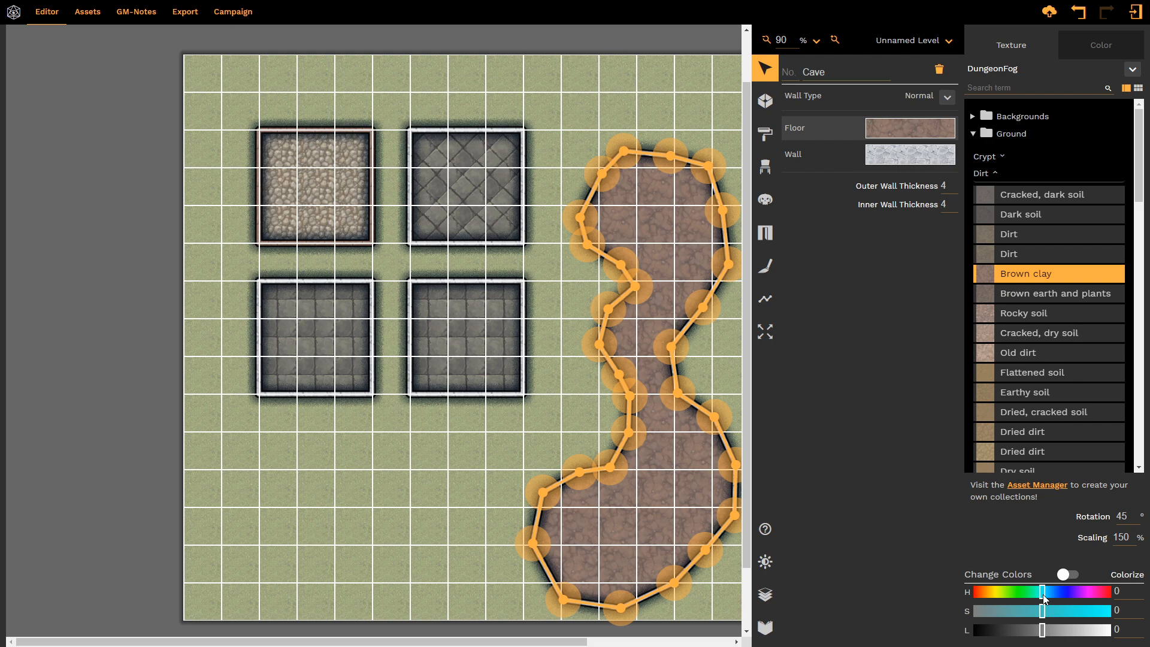
# Try hue shifts of -67 and 128 on the Cave's floor texture and reset the hue to 0
pyautogui.moveTo(1043, 594); pyautogui.dragTo(1018, 593)
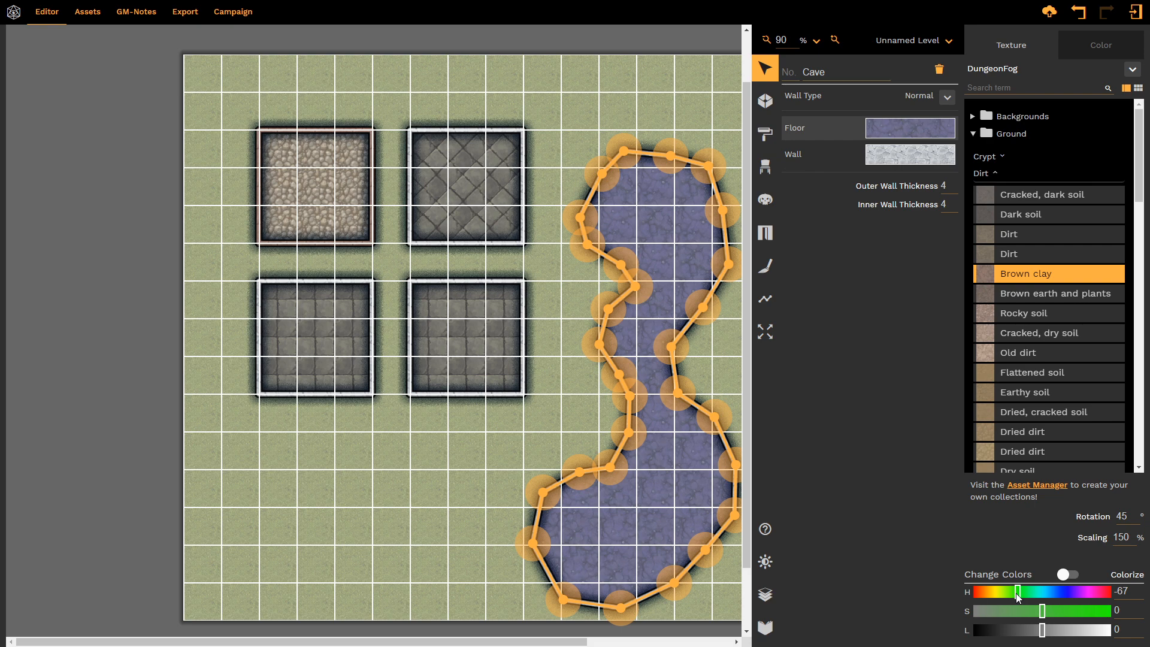
pyautogui.moveTo(1016, 593); pyautogui.dragTo(1090, 598)
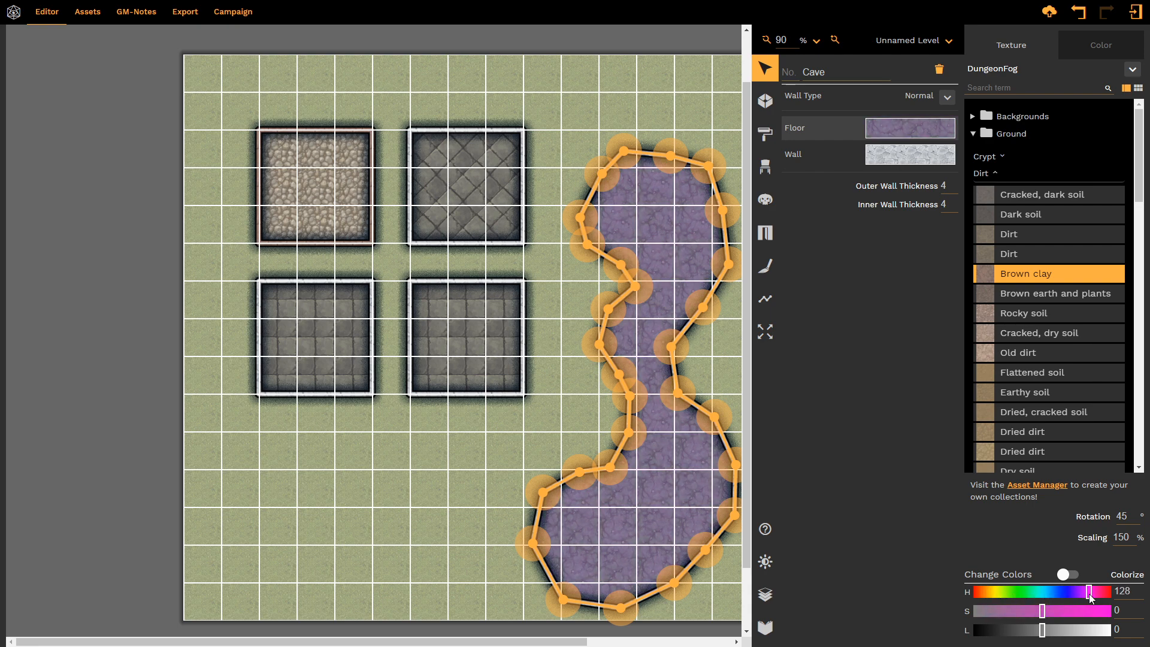
pyautogui.click(1043, 591)
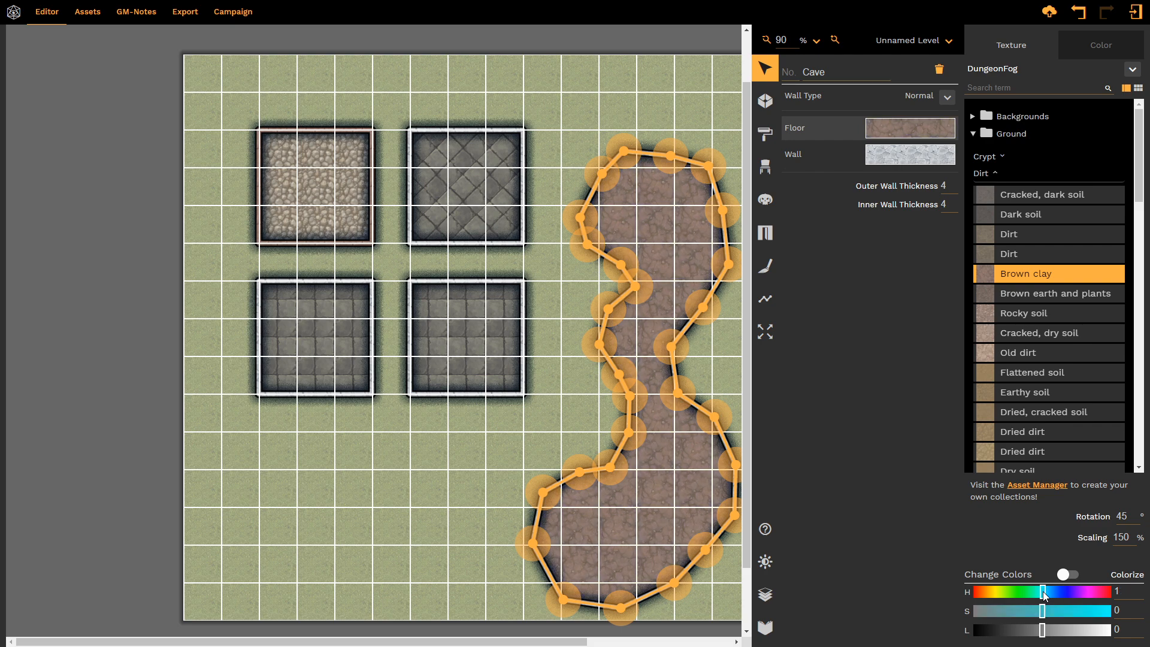
pyautogui.moveTo(1043, 592); pyautogui.dragTo(1042, 592)
# Try saturation shifts of -92 and 46 and lightness shifts of 74, -64, -35 and 17 on the Cave's floor texture
pyautogui.moveTo(1044, 612); pyautogui.dragTo(1089, 609)
pyautogui.click(982, 608)
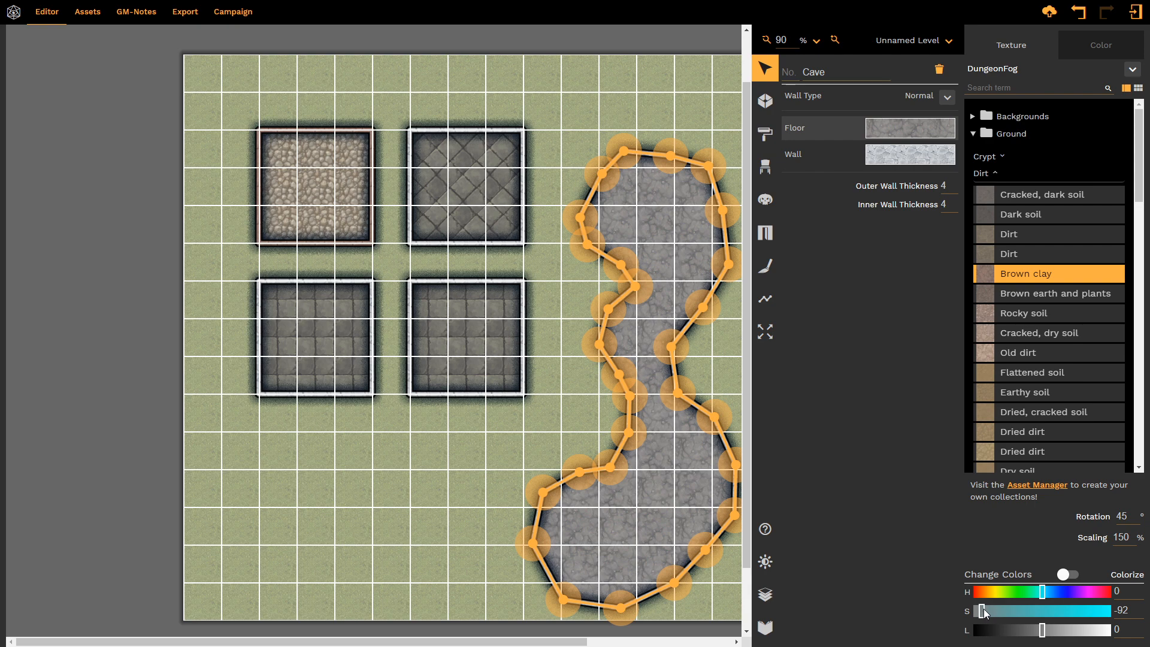
pyautogui.click(1072, 611)
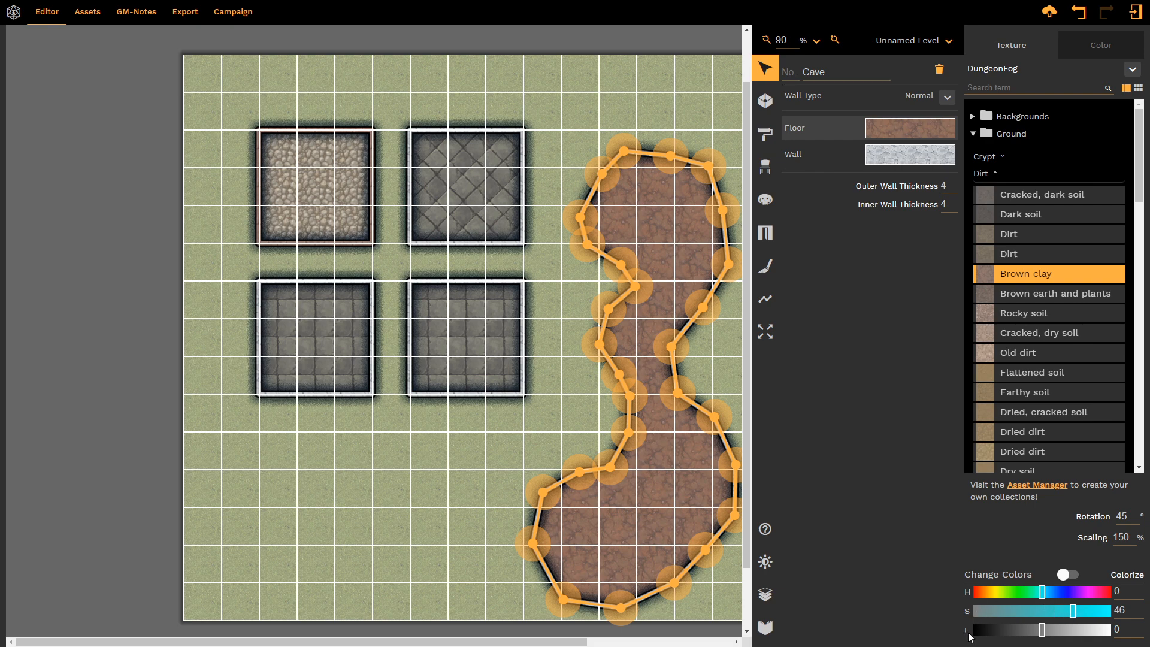
pyautogui.click(1090, 630)
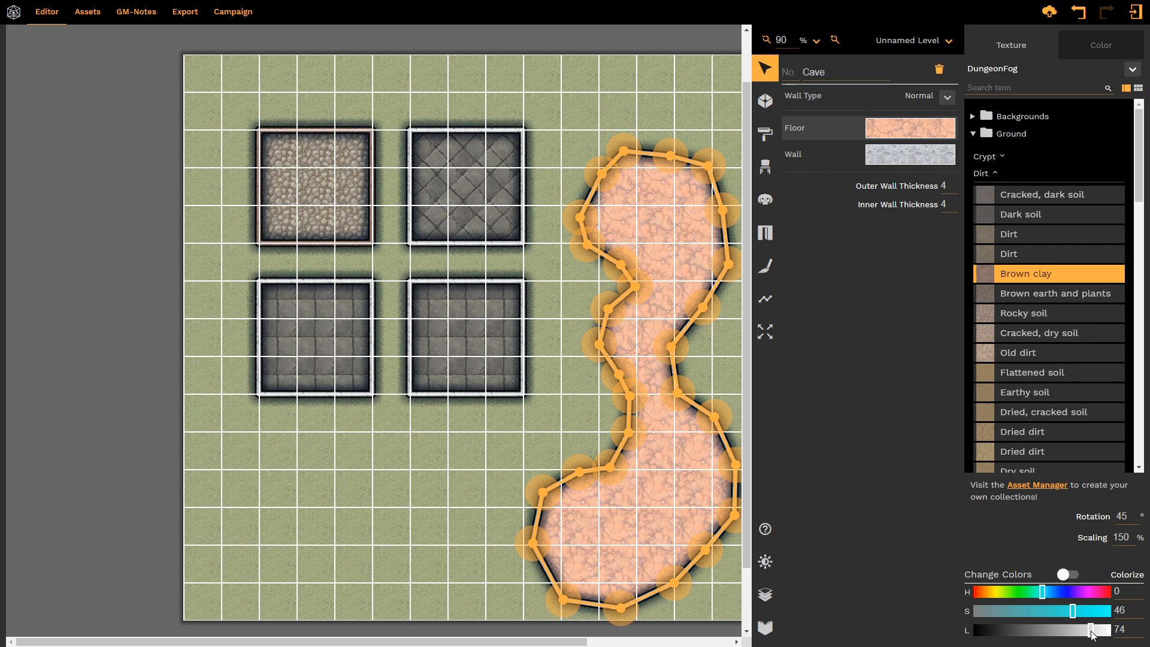
pyautogui.click(1001, 630)
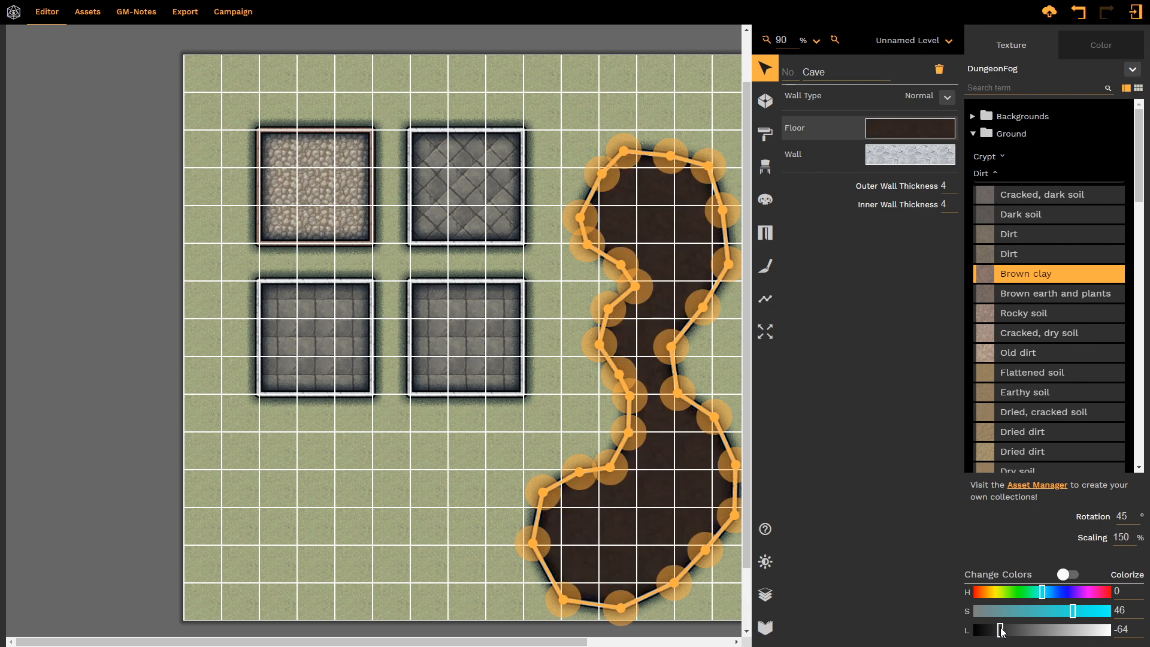
pyautogui.click(1019, 630)
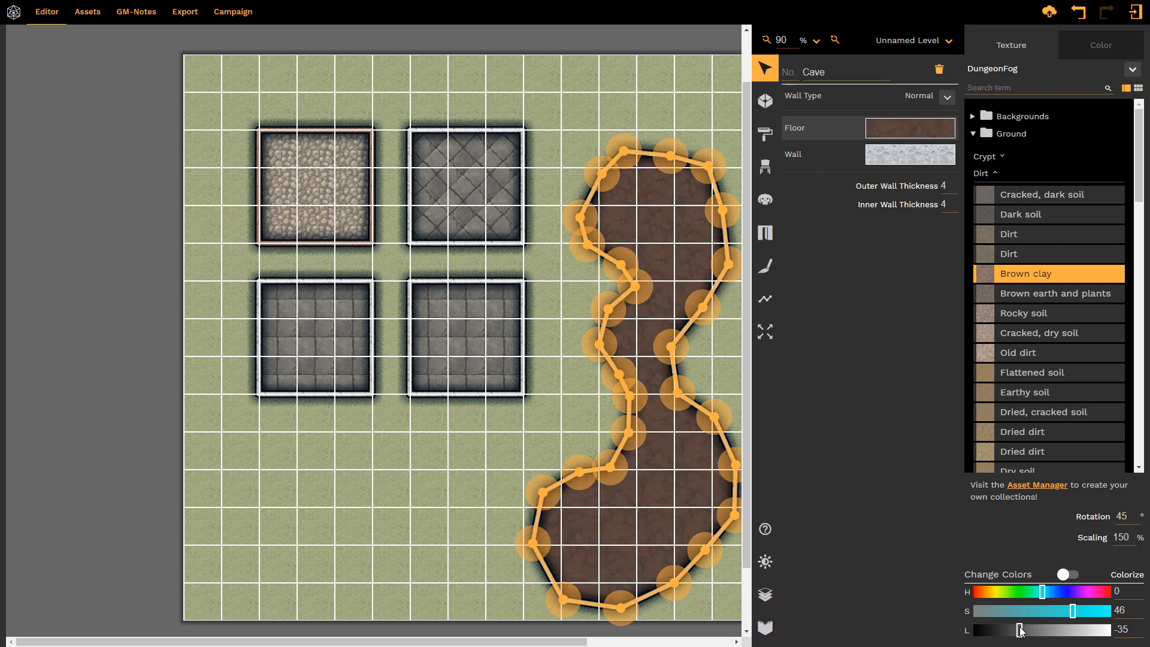
pyautogui.click(1054, 632)
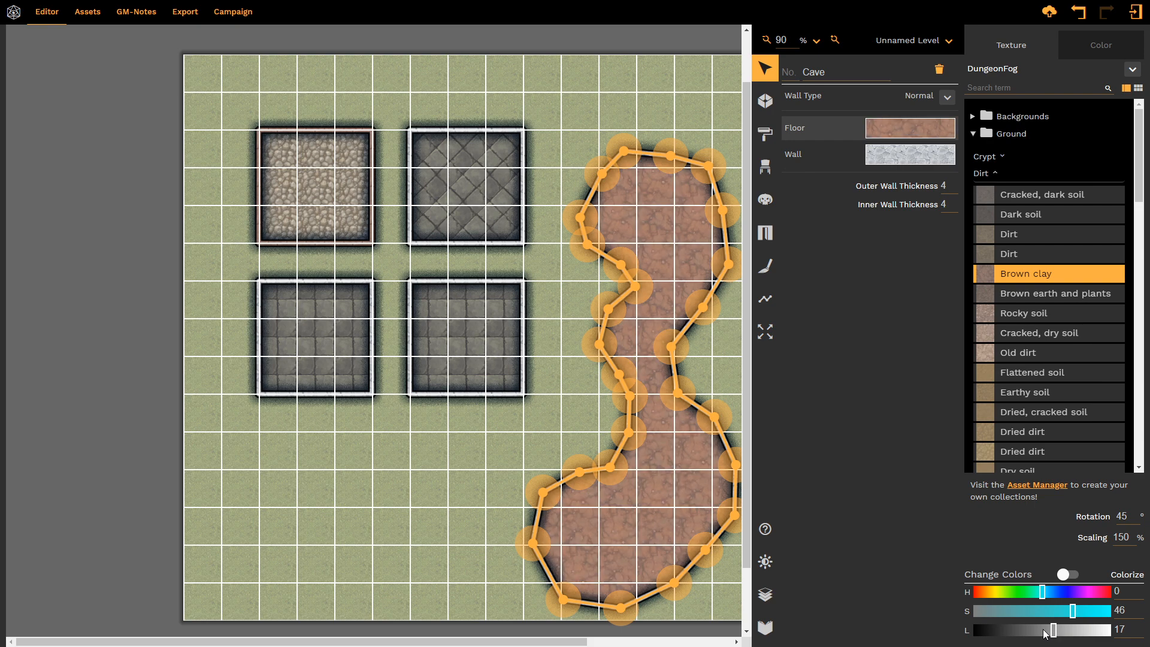
# Reset the saturation and lightness of the Cave's floor texture to 0
pyautogui.doubleClick(1118, 610)
pyautogui.write('0')
pyautogui.moveTo(1127, 630); pyautogui.dragTo(1072, 630)
pyautogui.write('0')
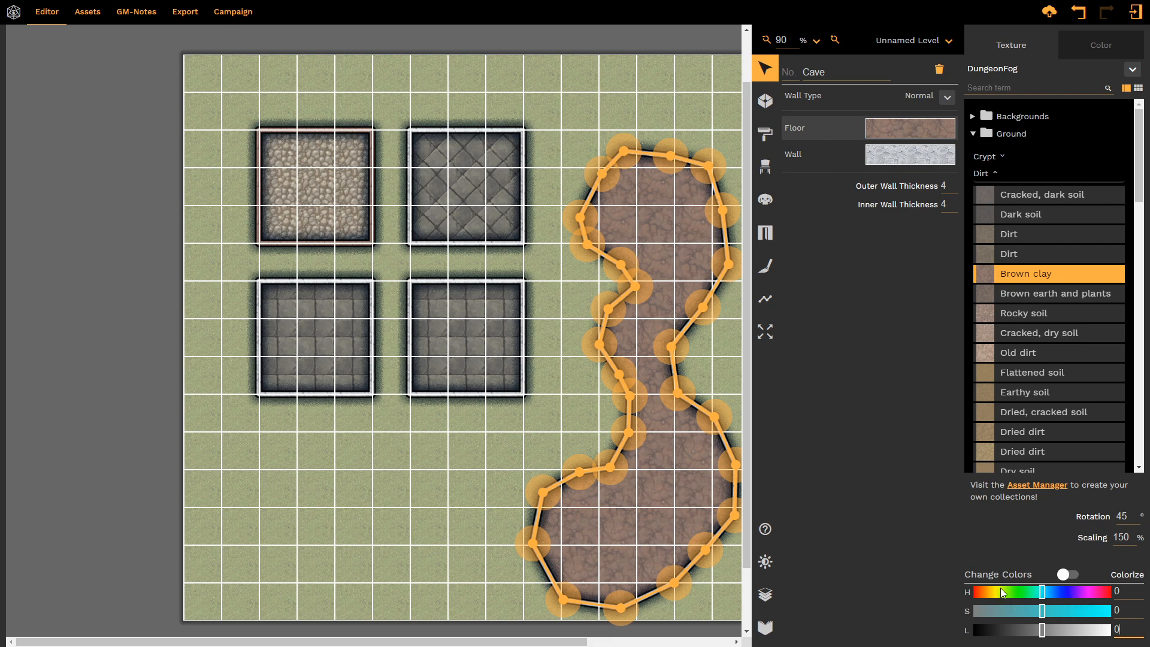
# Turn on Colorize for the Cave's floor texture, try a green hue of 102 and set the hue to 225
pyautogui.click(1072, 574)
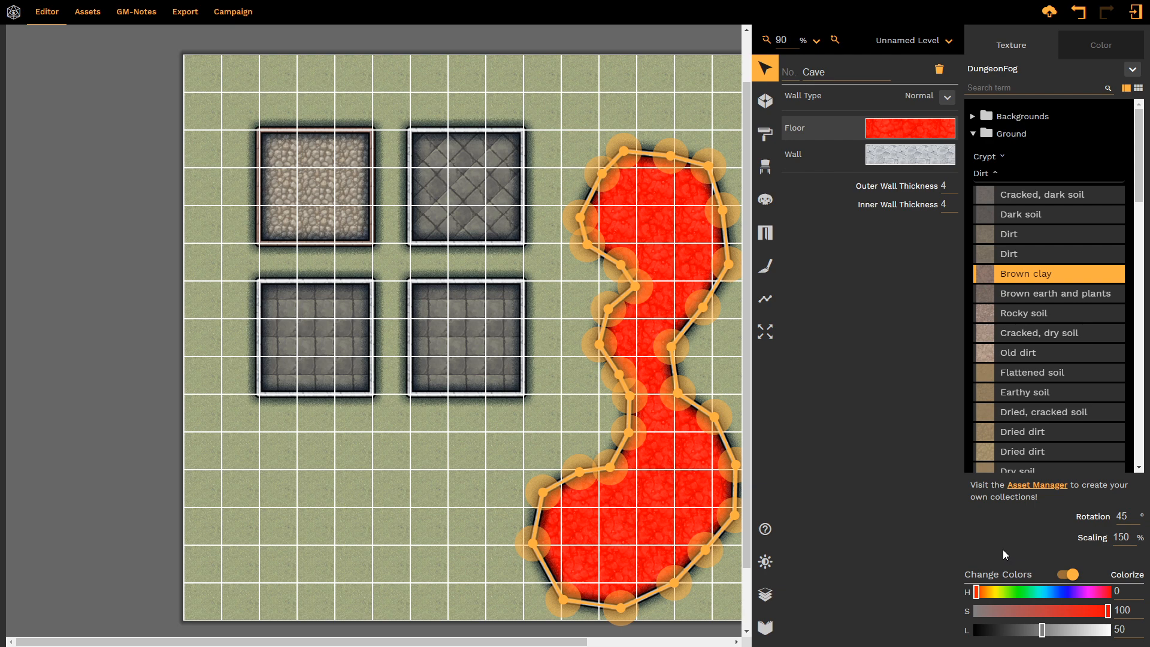
pyautogui.moveTo(991, 595); pyautogui.dragTo(1014, 592)
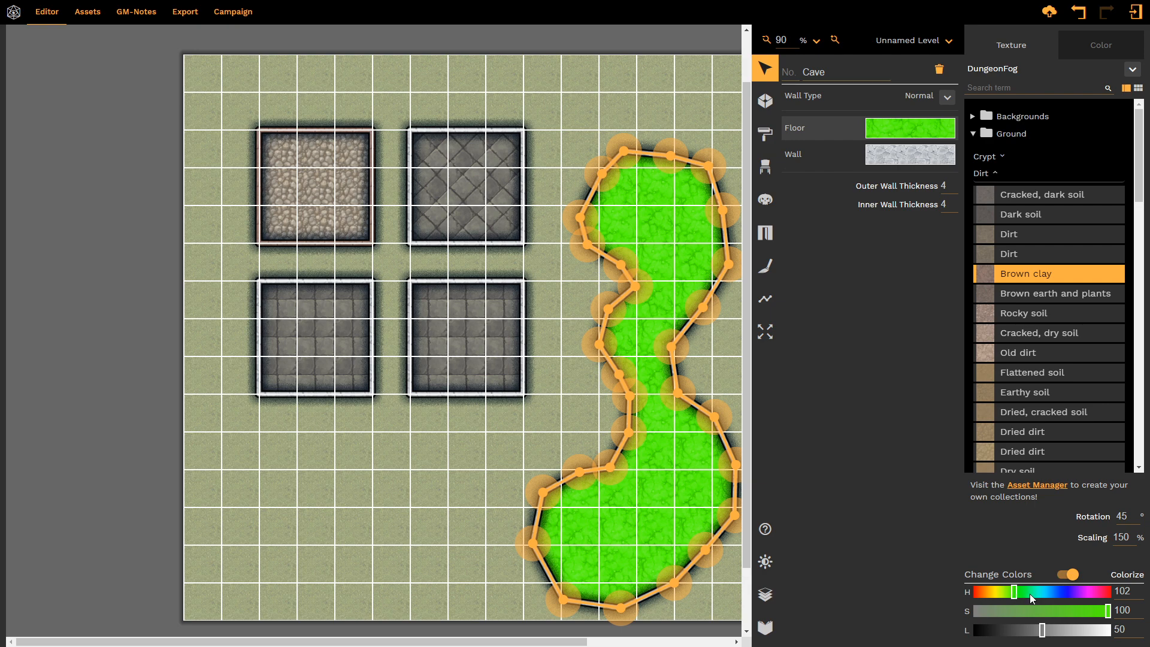
pyautogui.click(1042, 594)
pyautogui.click(1058, 592)
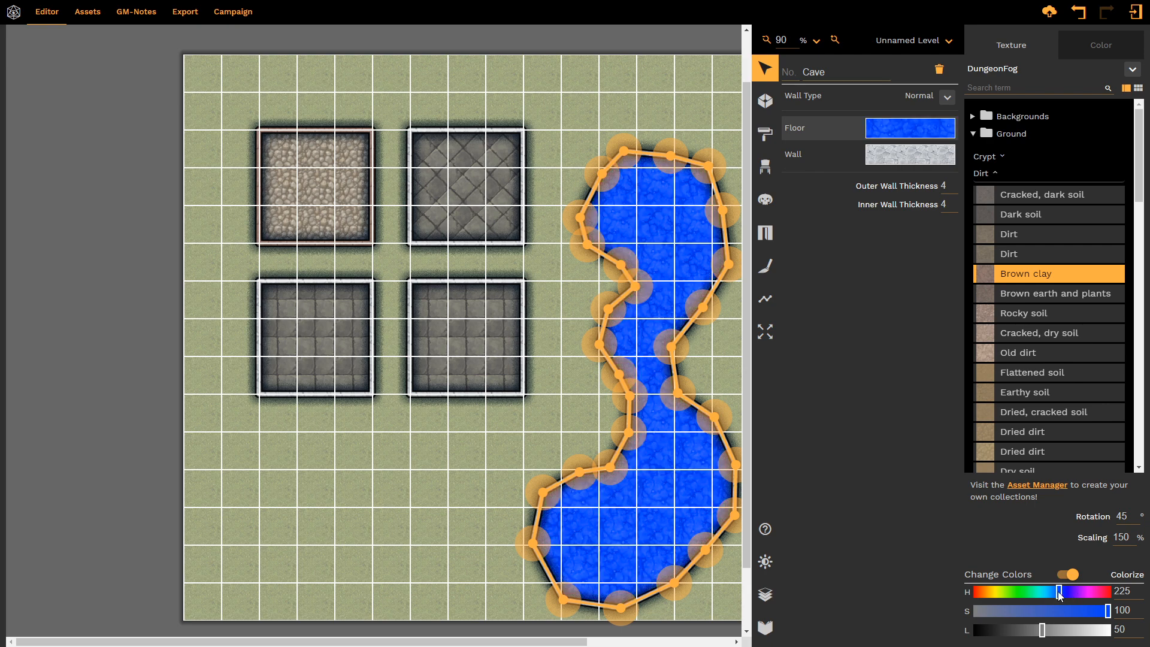
# Try Colorize hues of 174 and 290 on the Cave's floor texture and set the hue to 238
pyautogui.click(1040, 592)
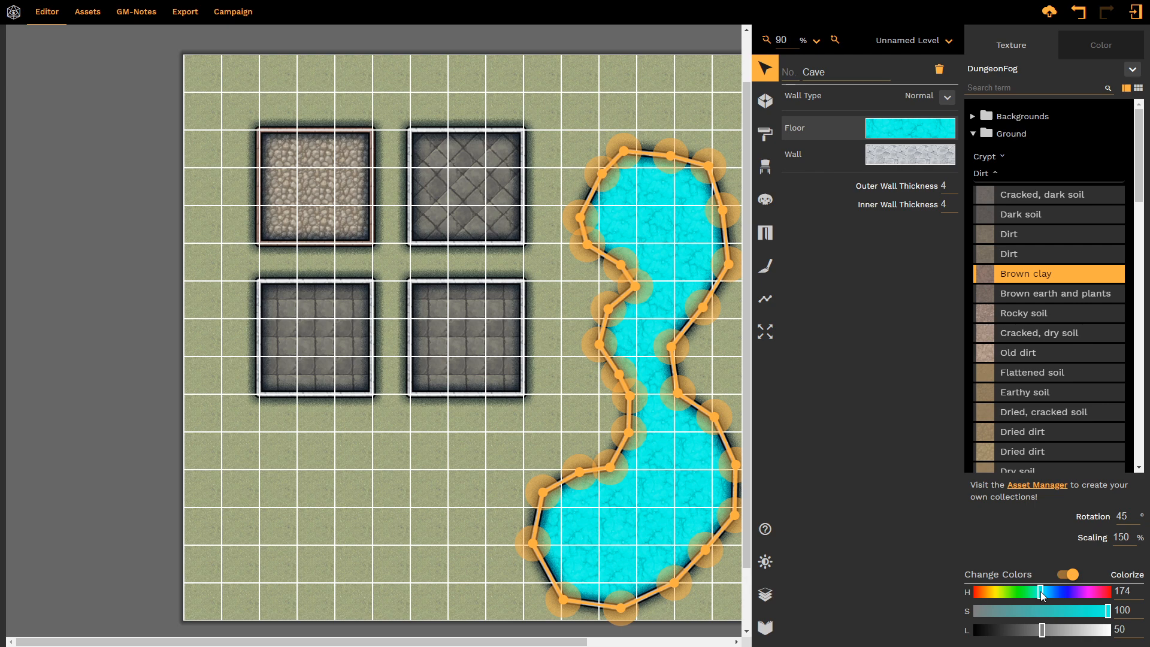
pyautogui.click(1083, 592)
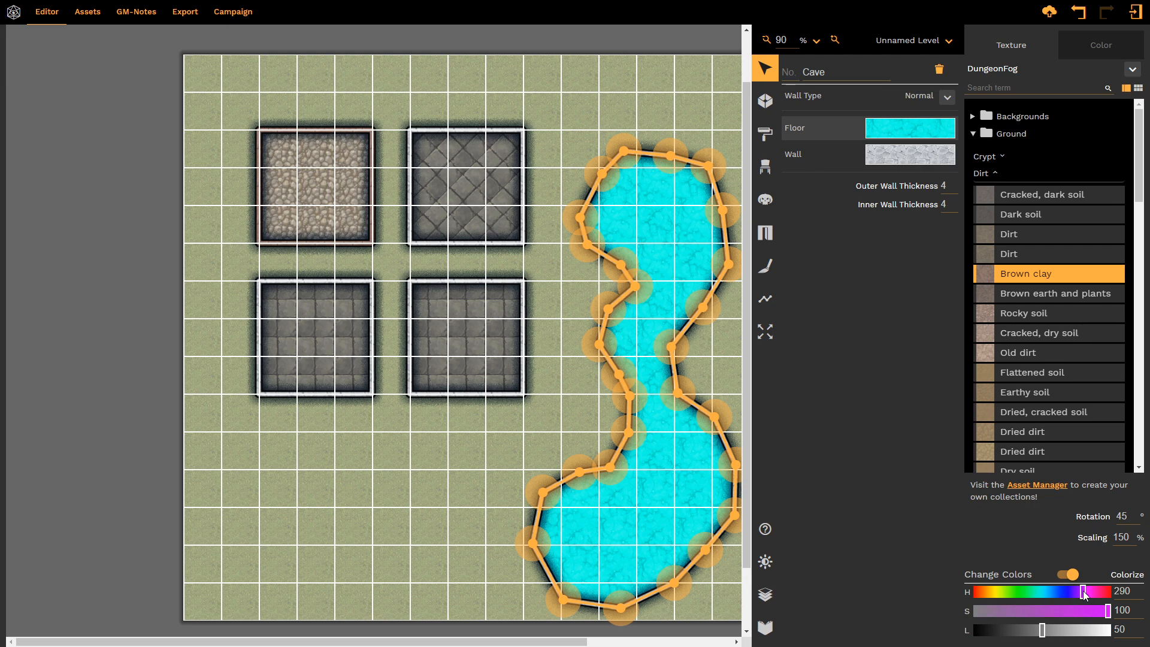
pyautogui.click(1064, 591)
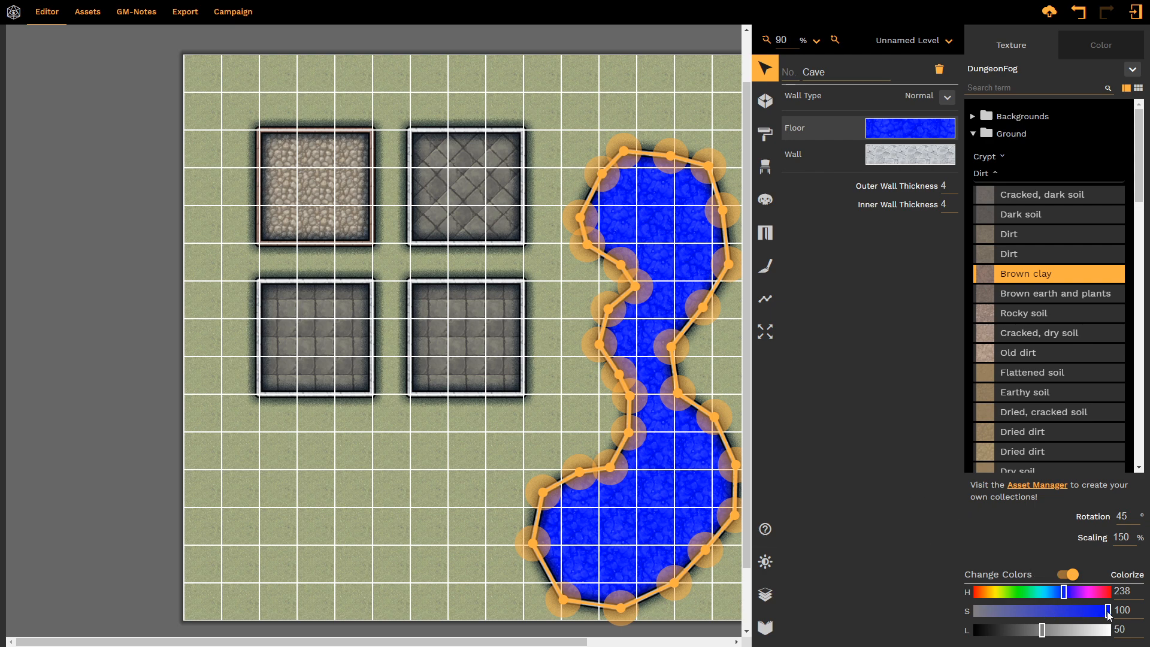
# Try saturations of 44, 12 and 53 and lightness values of 76 and 31 on the Cave's colorized floor texture
pyautogui.click(1033, 609)
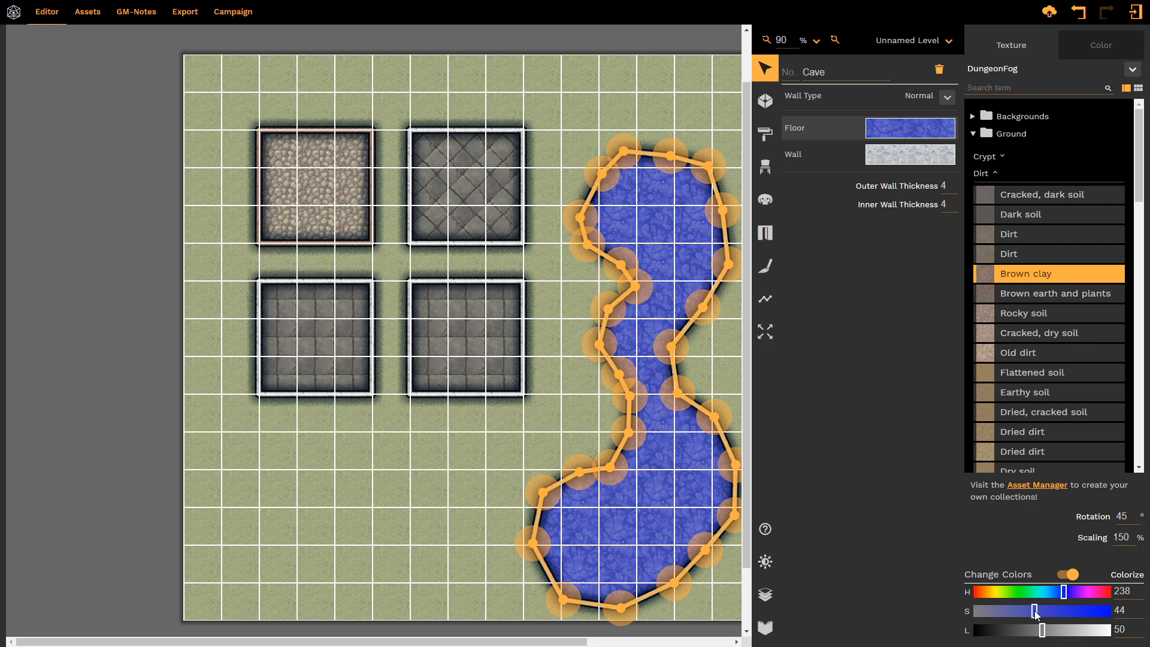
pyautogui.click(993, 610)
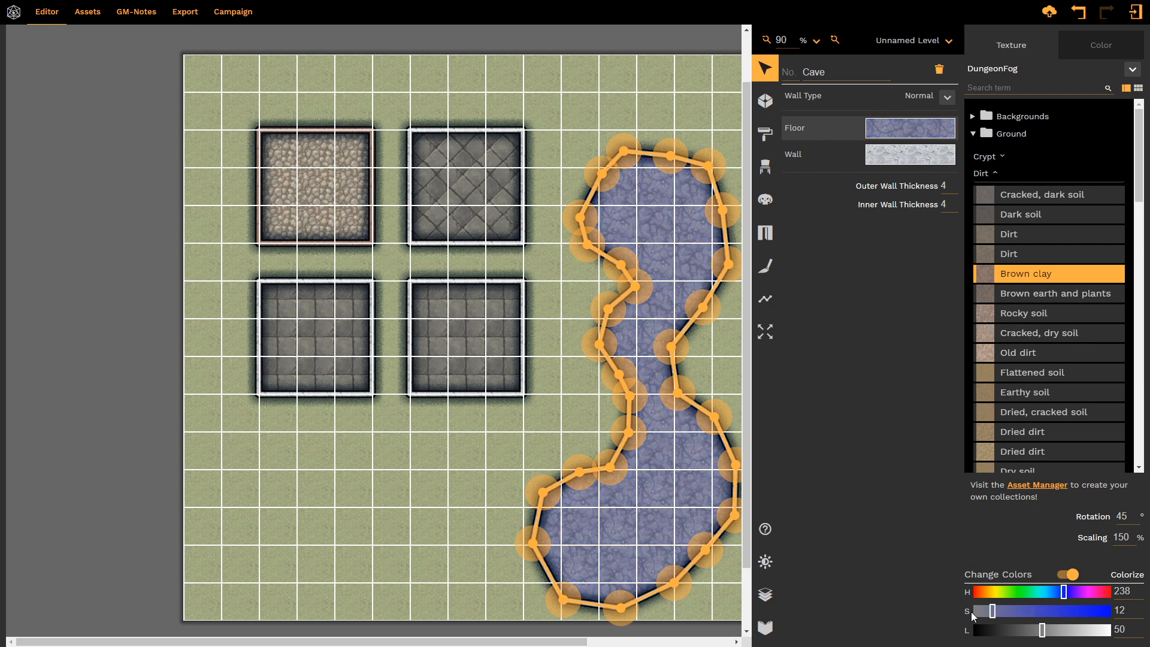
pyautogui.click(1045, 610)
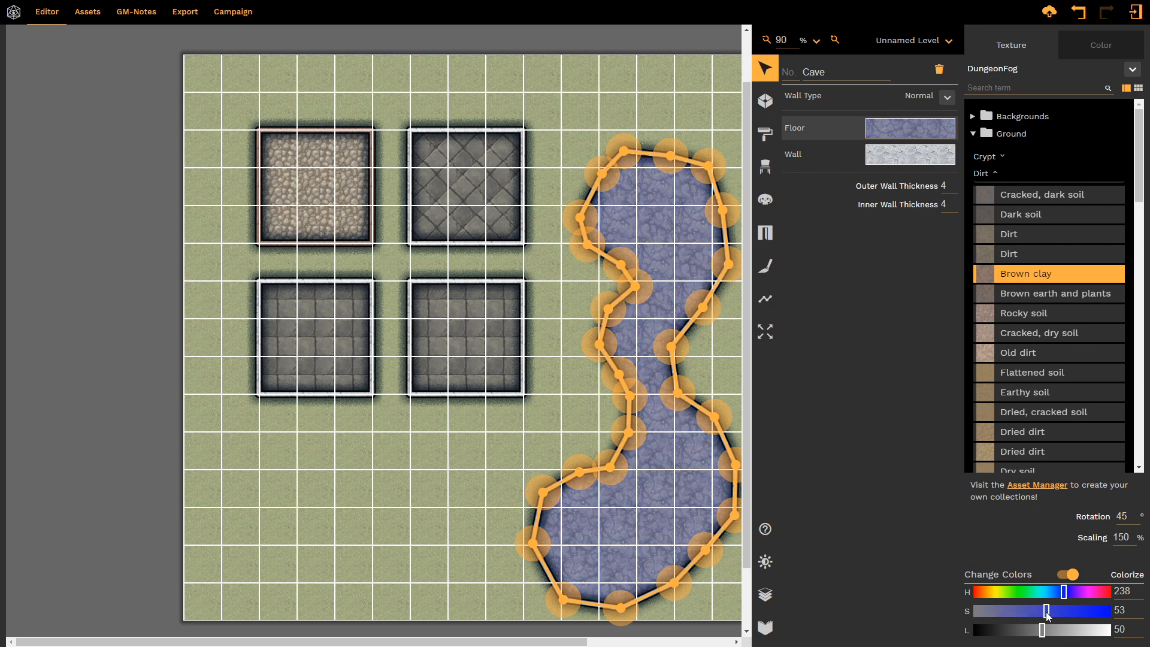
pyautogui.click(1076, 631)
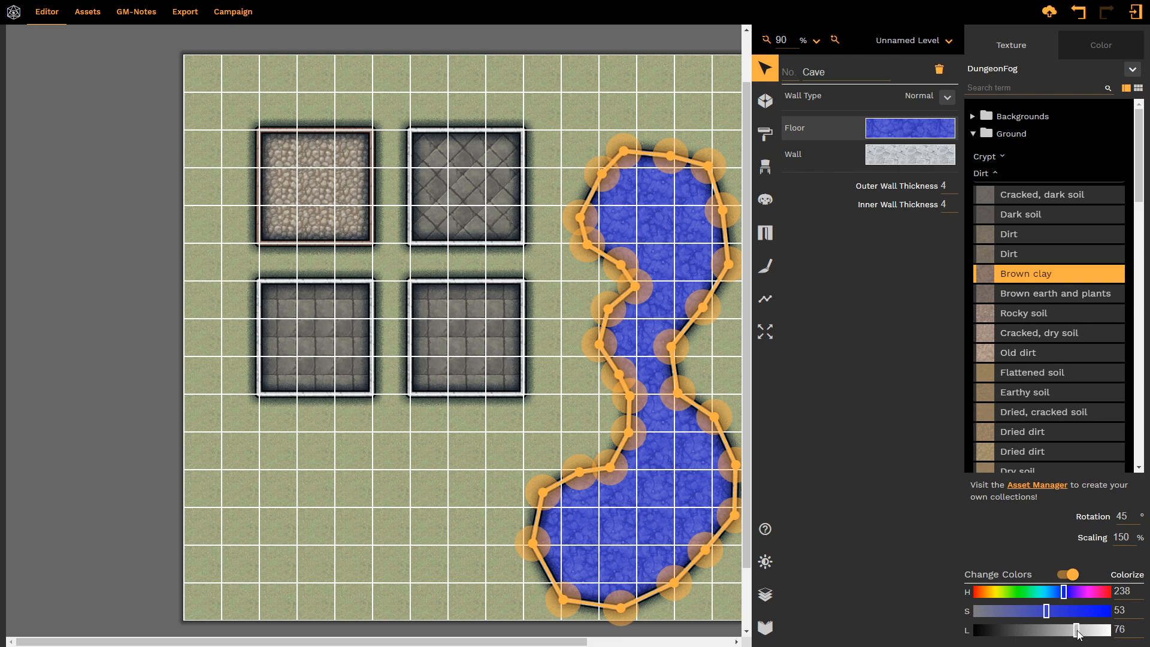
pyautogui.moveTo(1076, 632); pyautogui.dragTo(1016, 630)
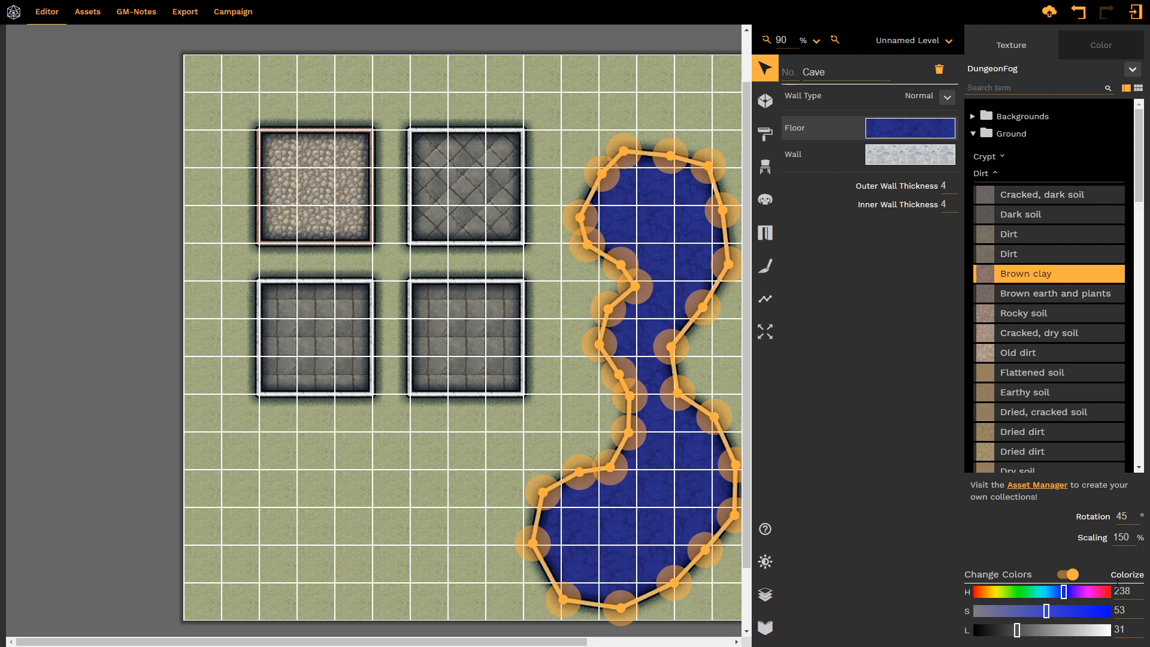
# Turn off Colorize for the Cave's floor texture, briefly switching it back on to compare
pyautogui.click(1061, 576)
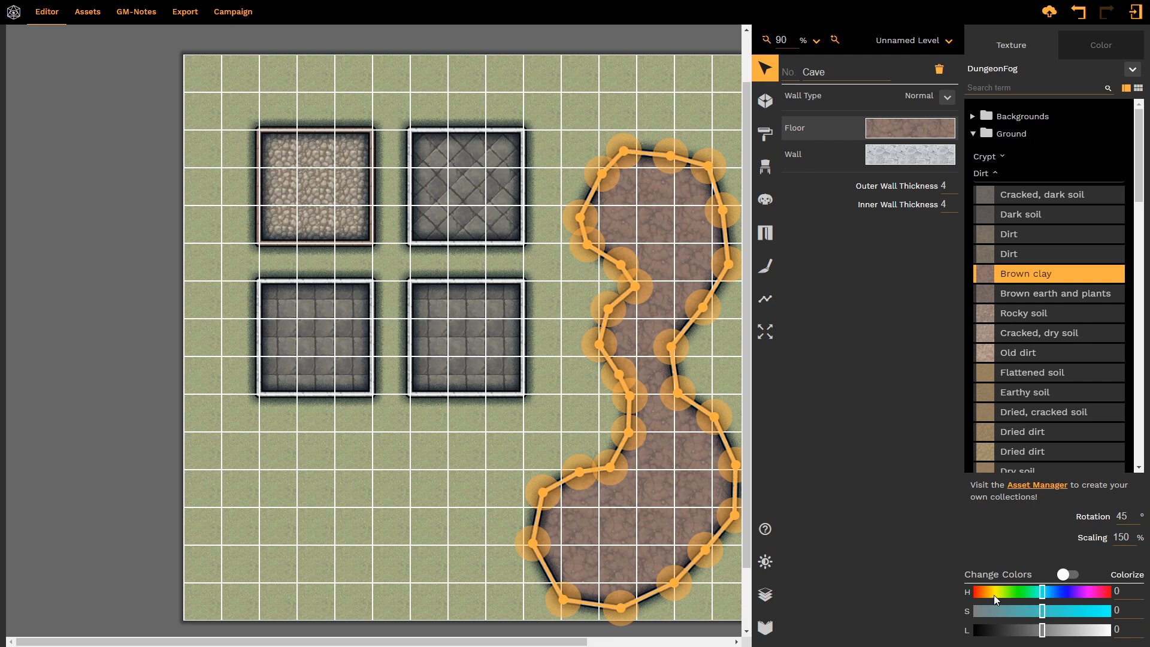
pyautogui.click(1067, 575)
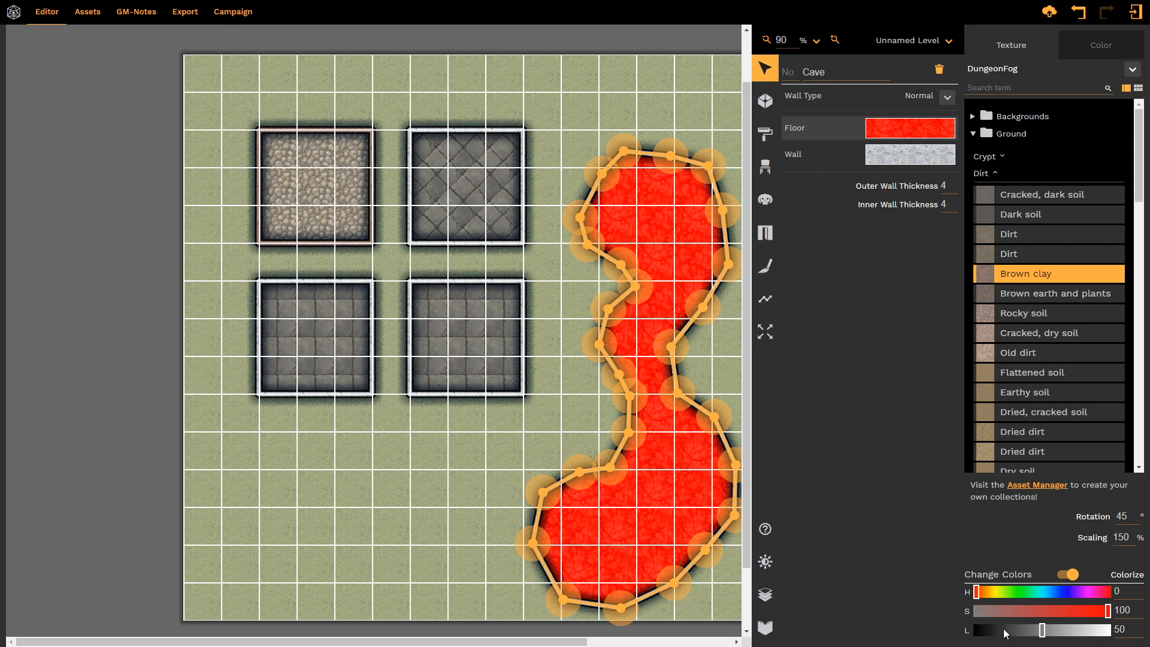
pyautogui.click(1066, 575)
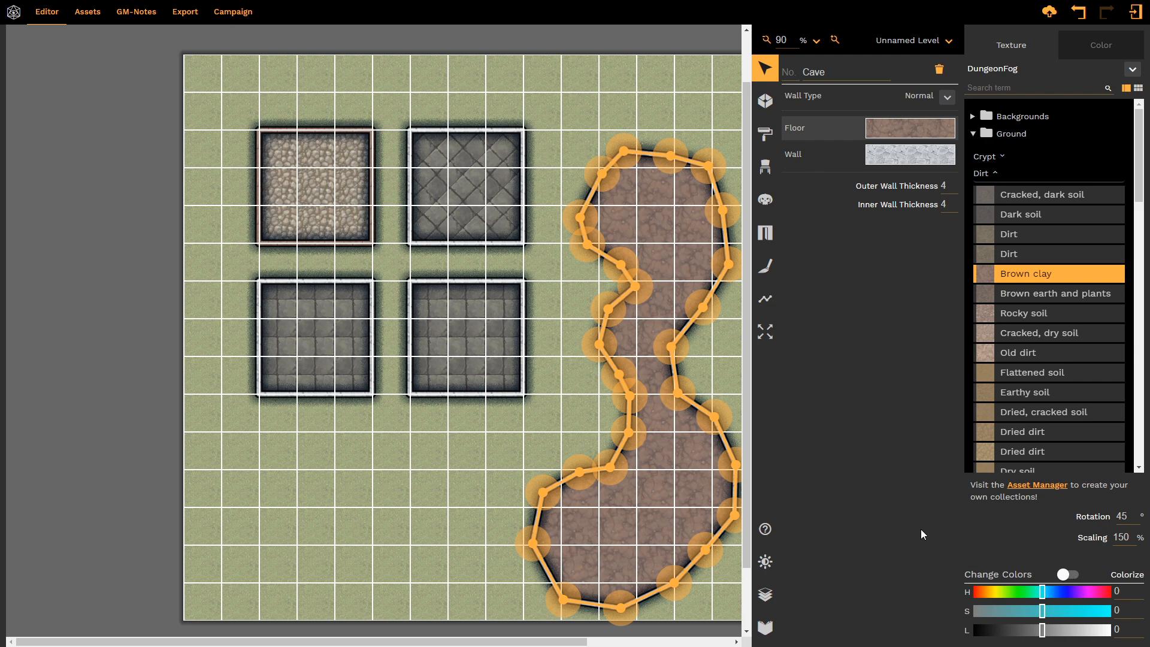
# Apply the Dark soil texture to the Cave's wall, compare the floor and wall texture settings, and deselect the Cave
pyautogui.click(894, 169)
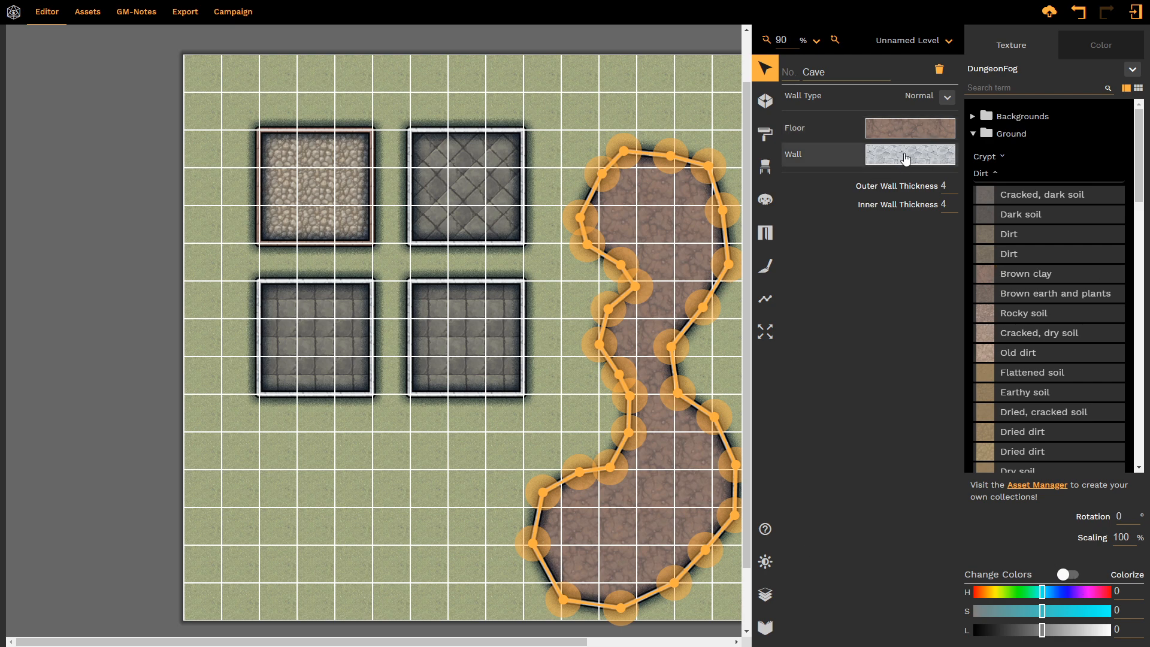
pyautogui.click(1040, 222)
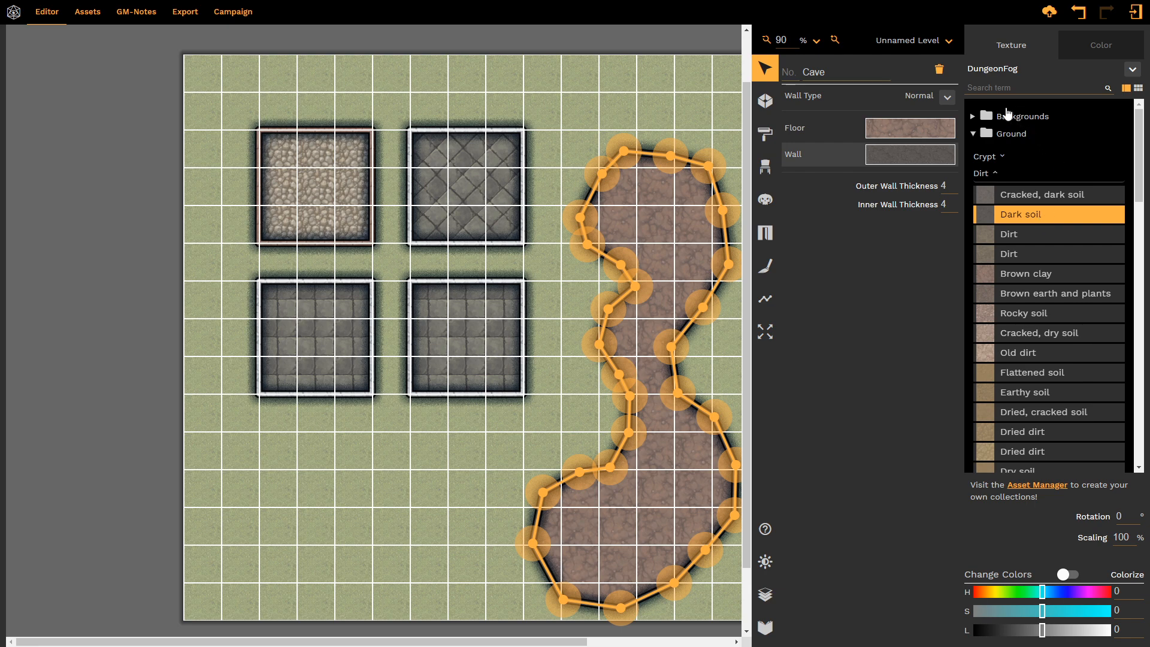
pyautogui.click(898, 135)
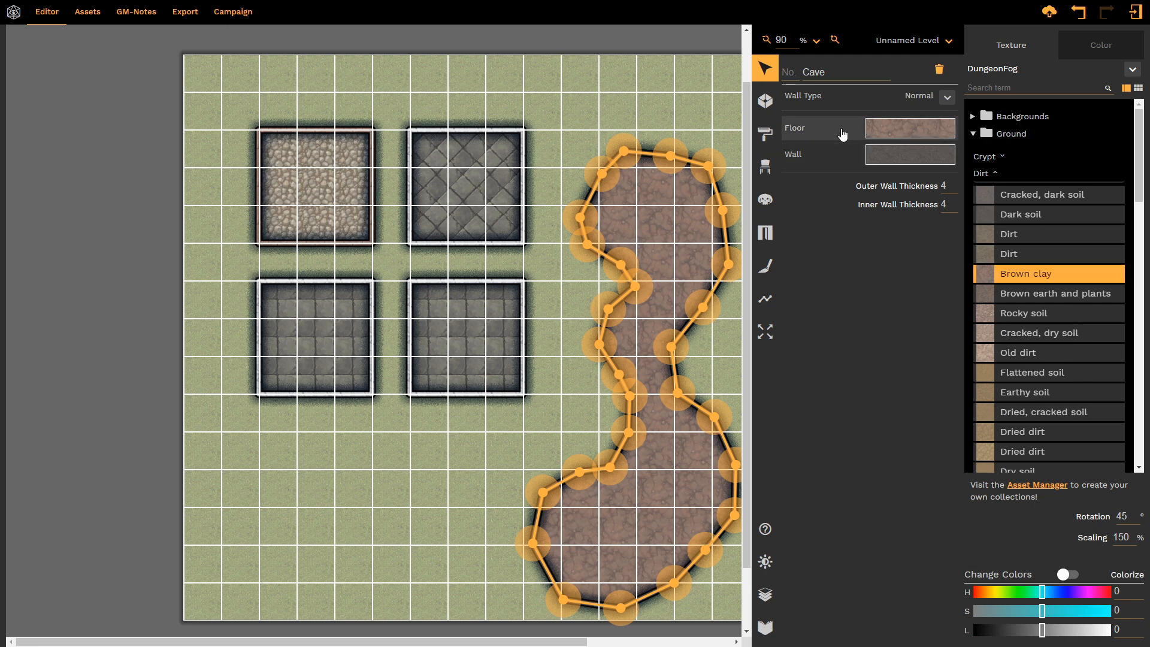
pyautogui.click(843, 150)
pyautogui.click(925, 154)
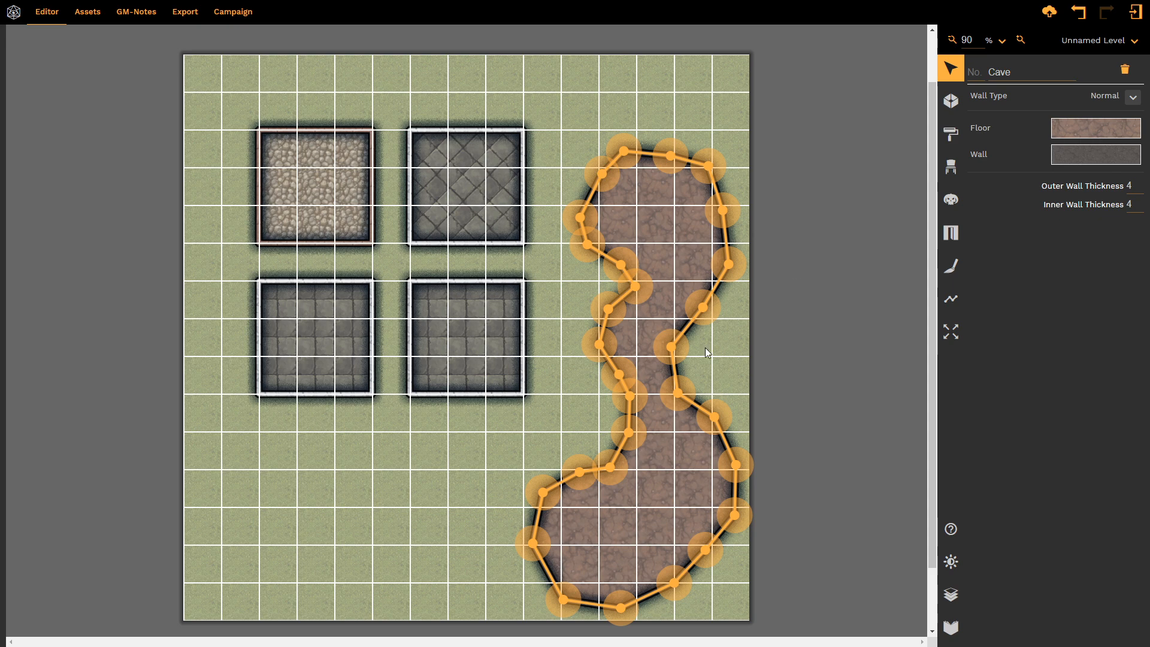
pyautogui.click(496, 413)
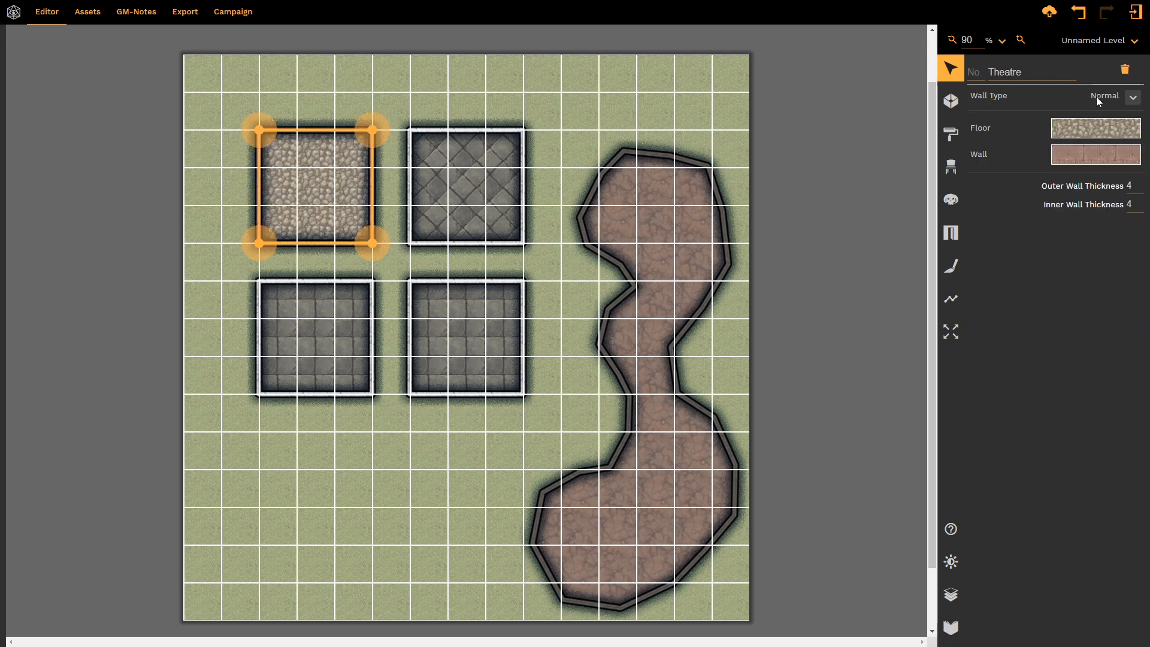
# Set the Theatre room's wall type to Advanced and view its walls up close with the room deselected
pyautogui.click(1132, 98)
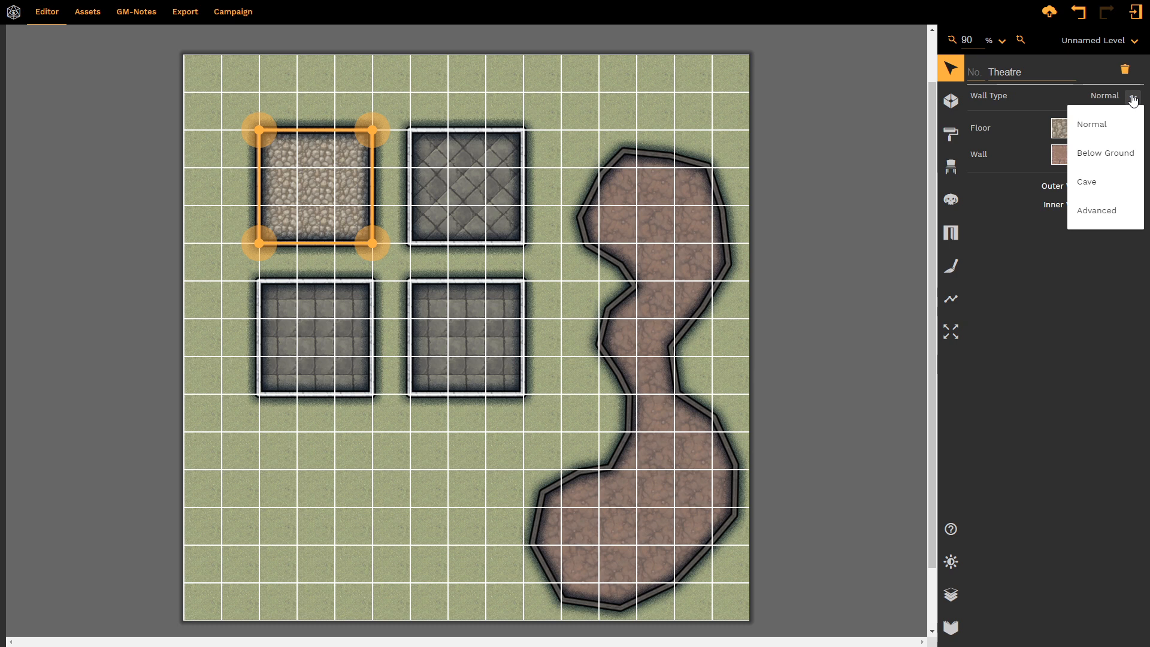
pyautogui.click(1113, 217)
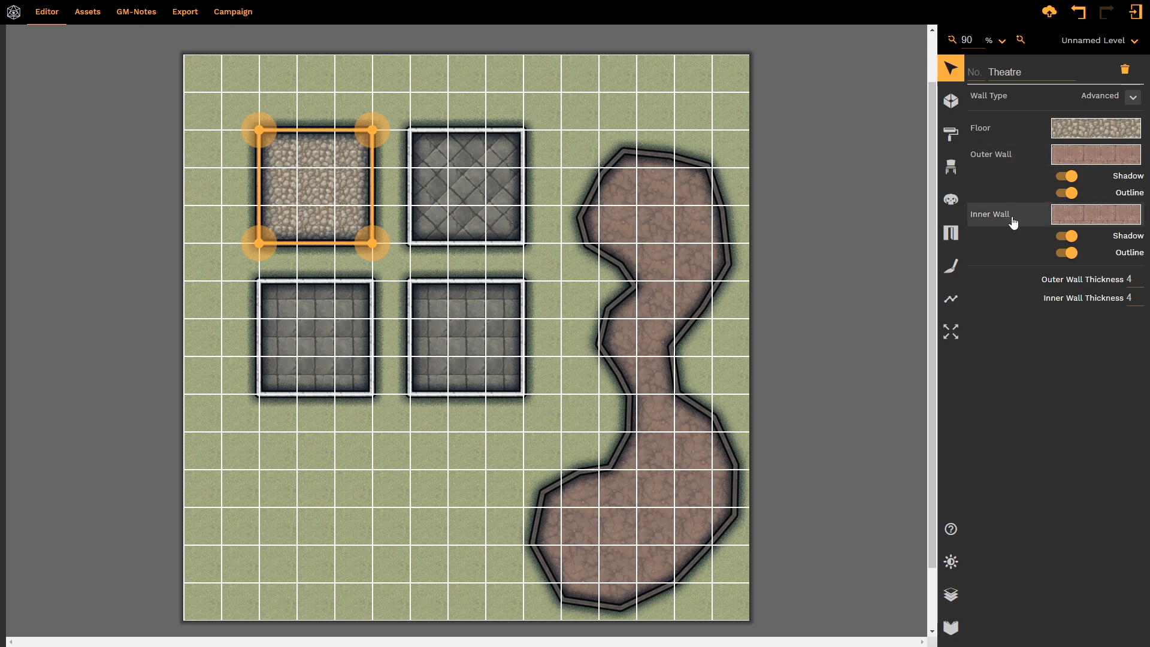
pyautogui.scroll(1, 307, 185)
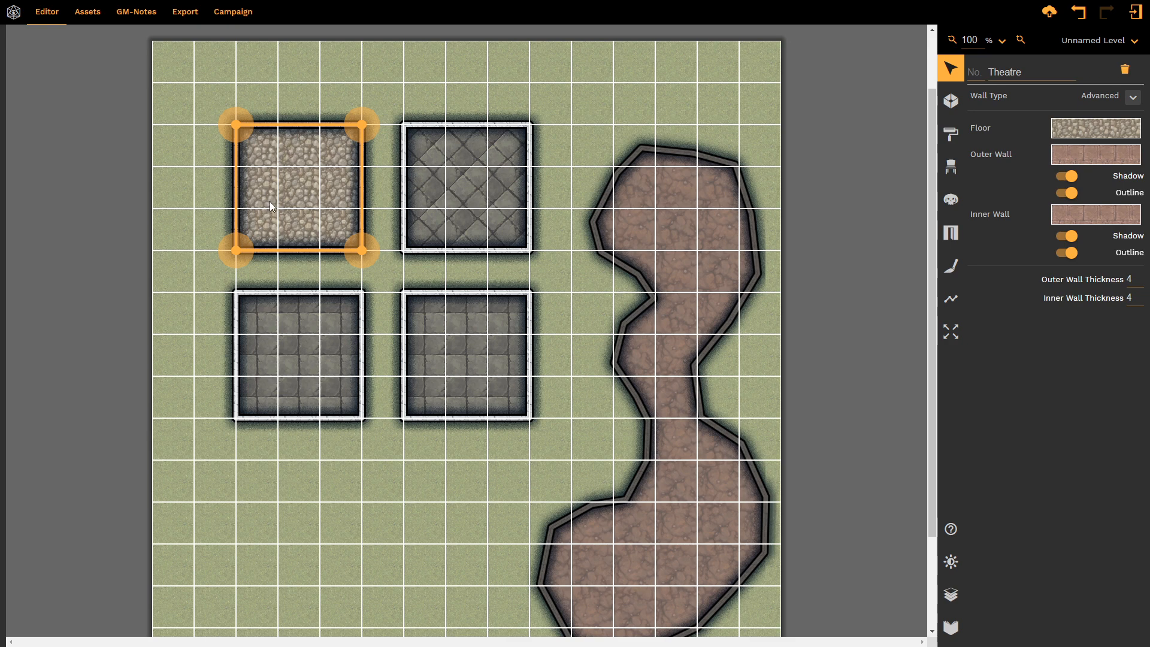
pyautogui.scroll(6, 269, 203)
pyautogui.scroll(1, 270, 207)
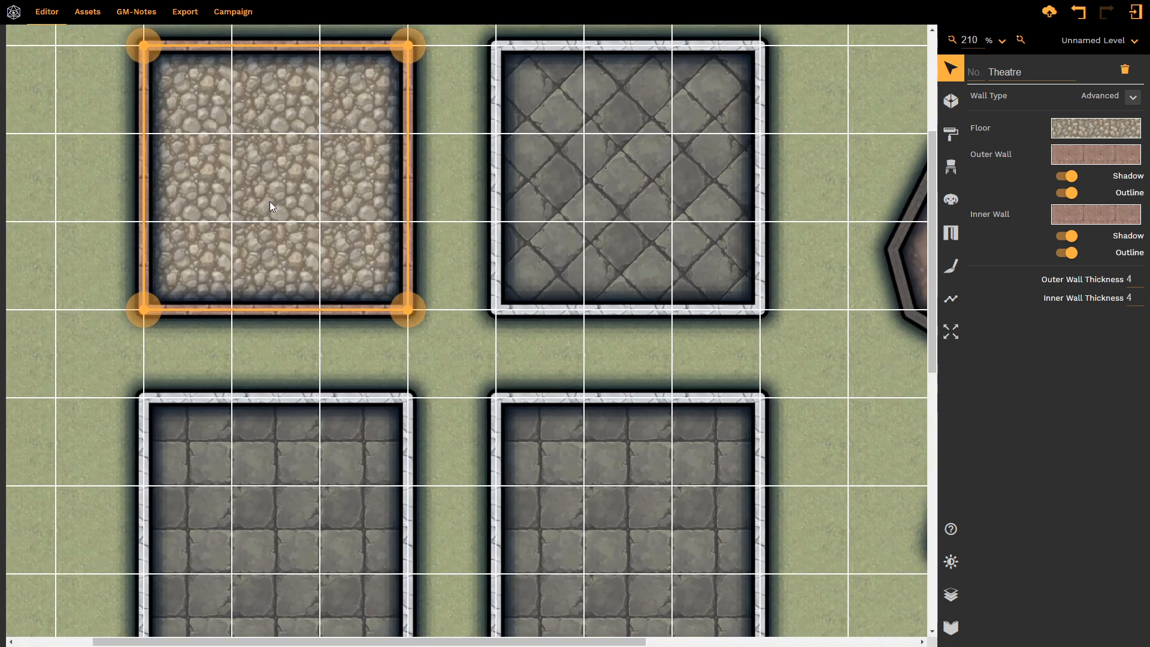
pyautogui.moveTo(539, 641); pyautogui.dragTo(464, 641)
pyautogui.moveTo(933, 339); pyautogui.dragTo(932, 293)
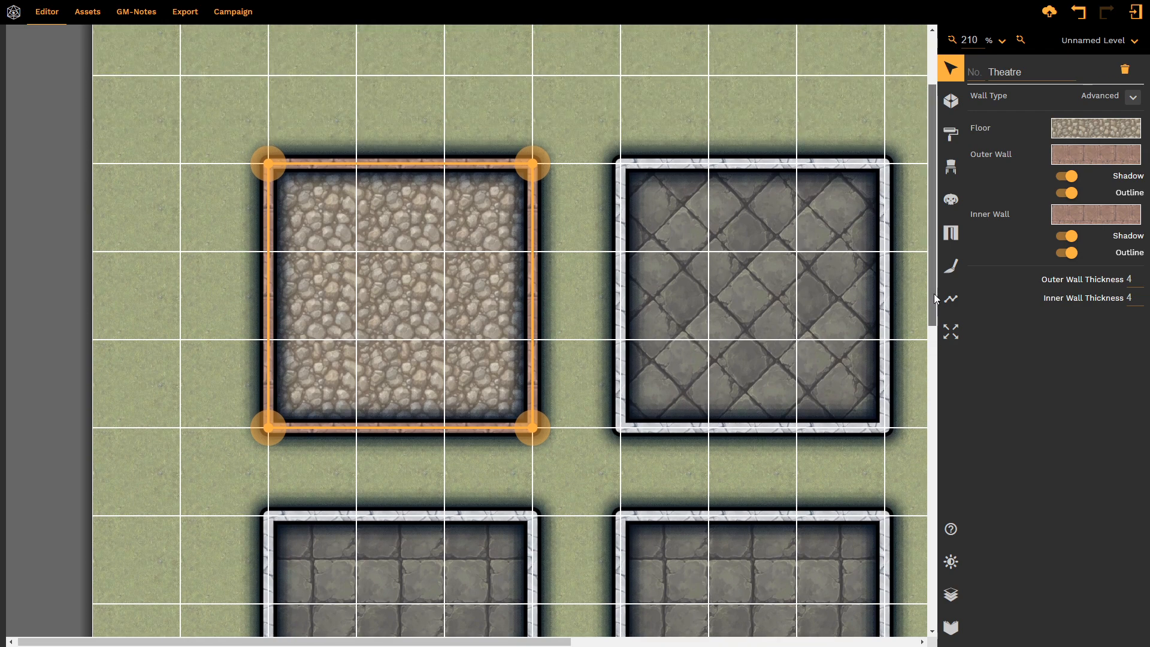
pyautogui.click(234, 115)
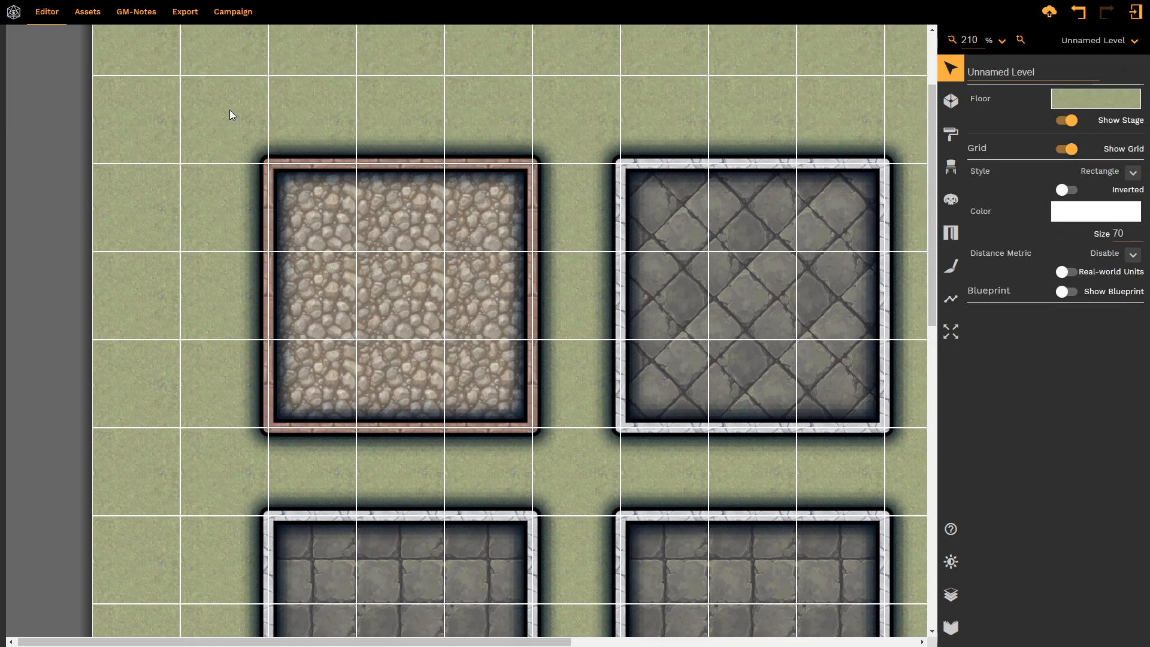
# Replace the Theatre's inner wall texture with a plain dark red color, #751119
pyautogui.click(369, 252)
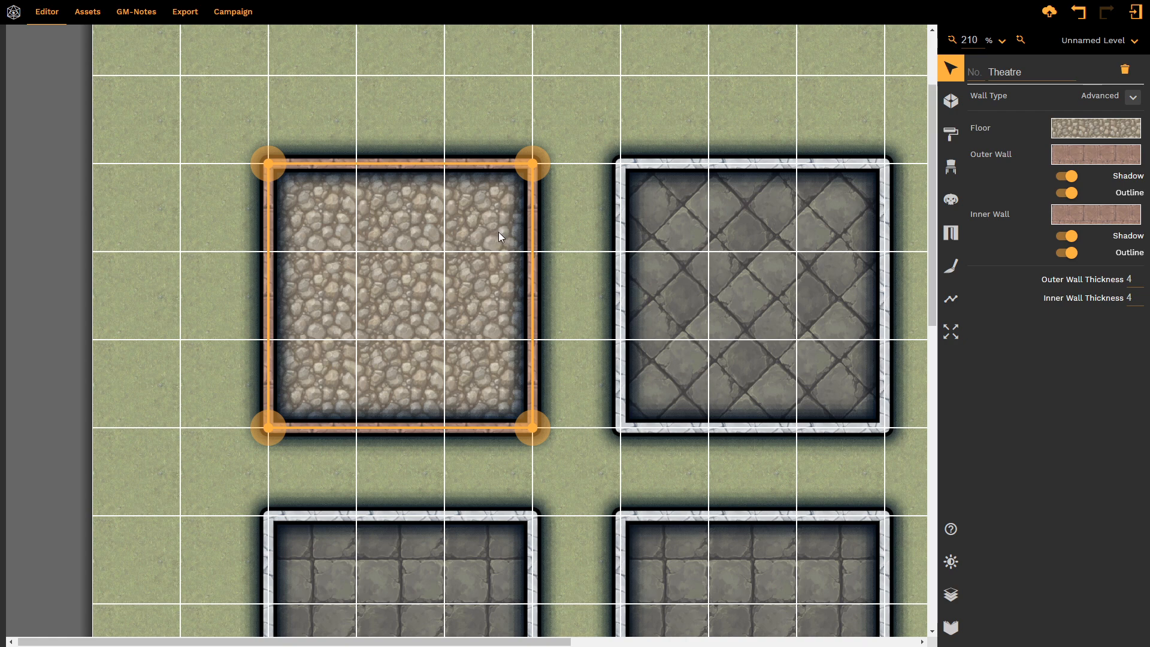
pyautogui.click(1073, 217)
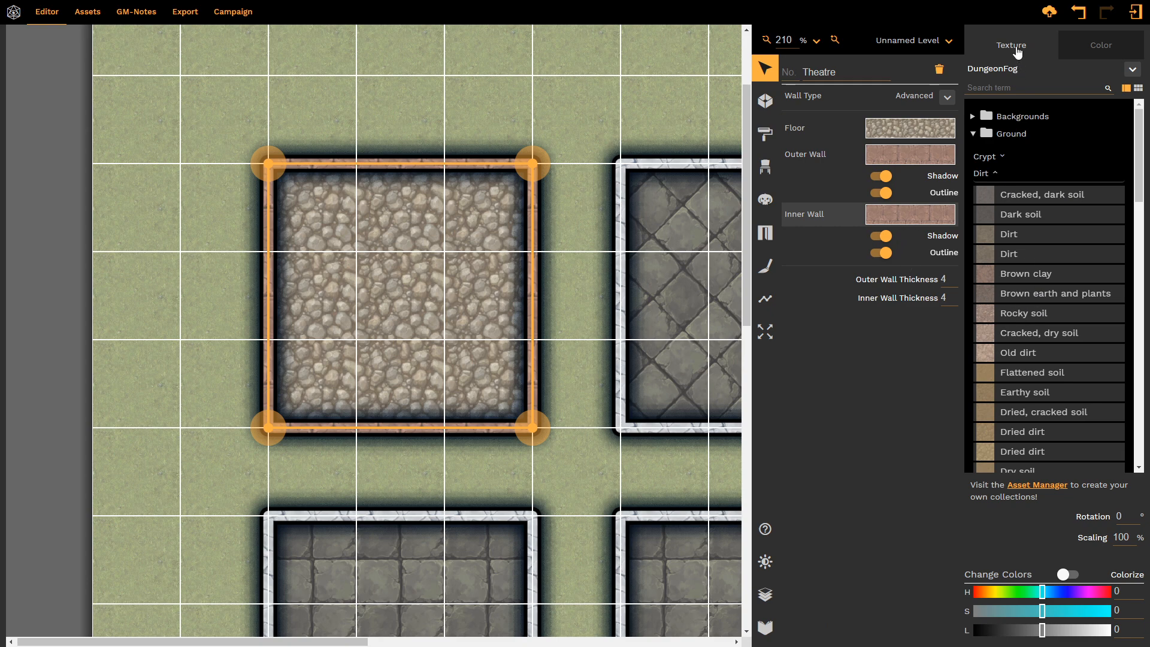
pyautogui.click(1091, 52)
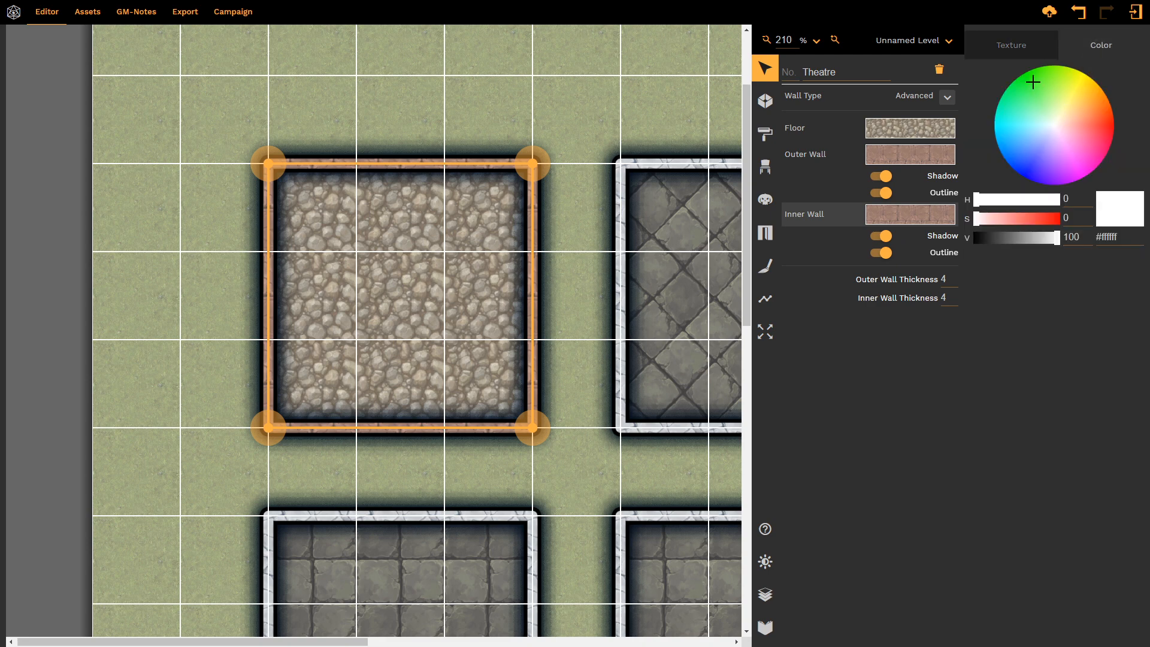
pyautogui.click(1105, 129)
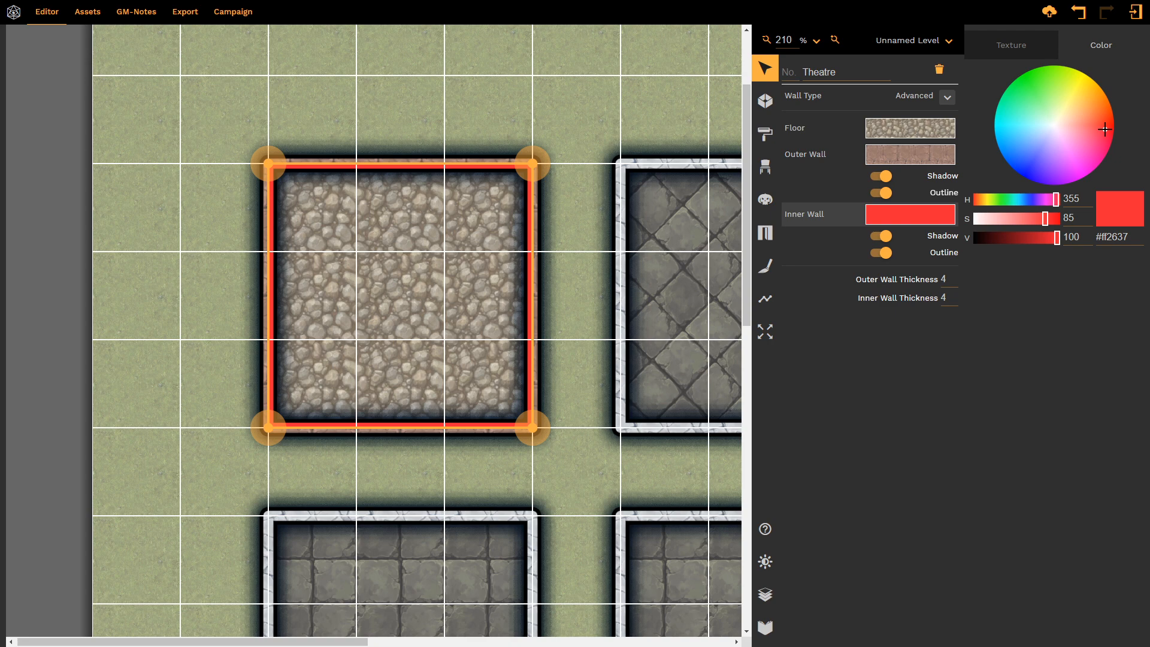
pyautogui.click(1011, 237)
pyautogui.moveTo(1012, 237); pyautogui.dragTo(1013, 236)
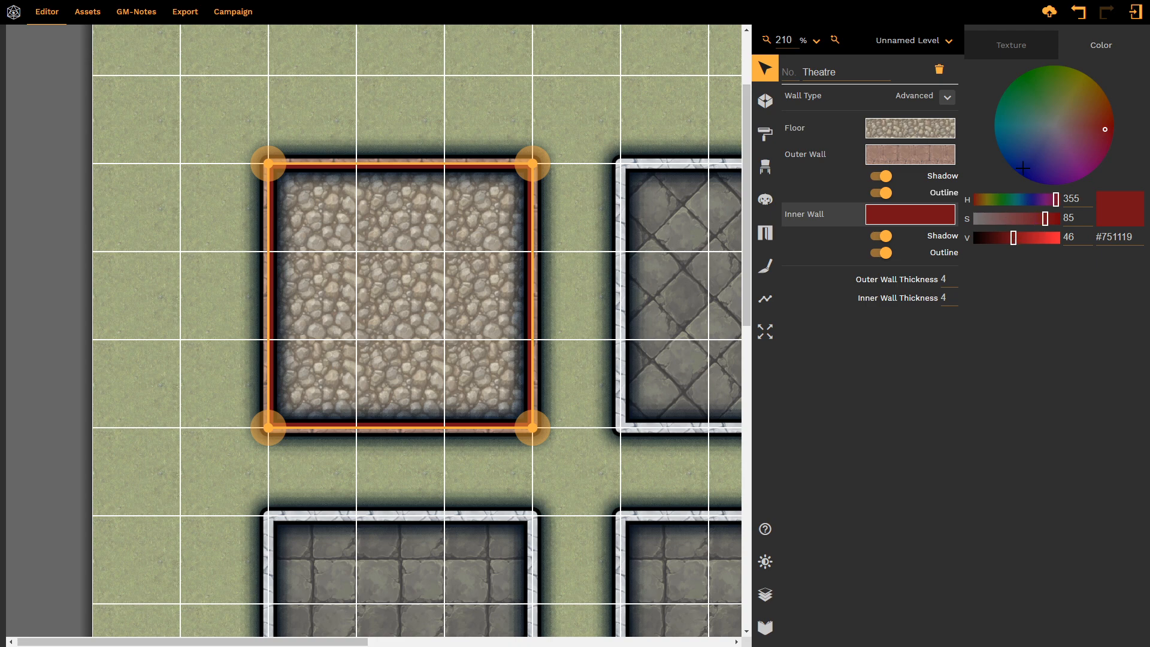
pyautogui.click(416, 260)
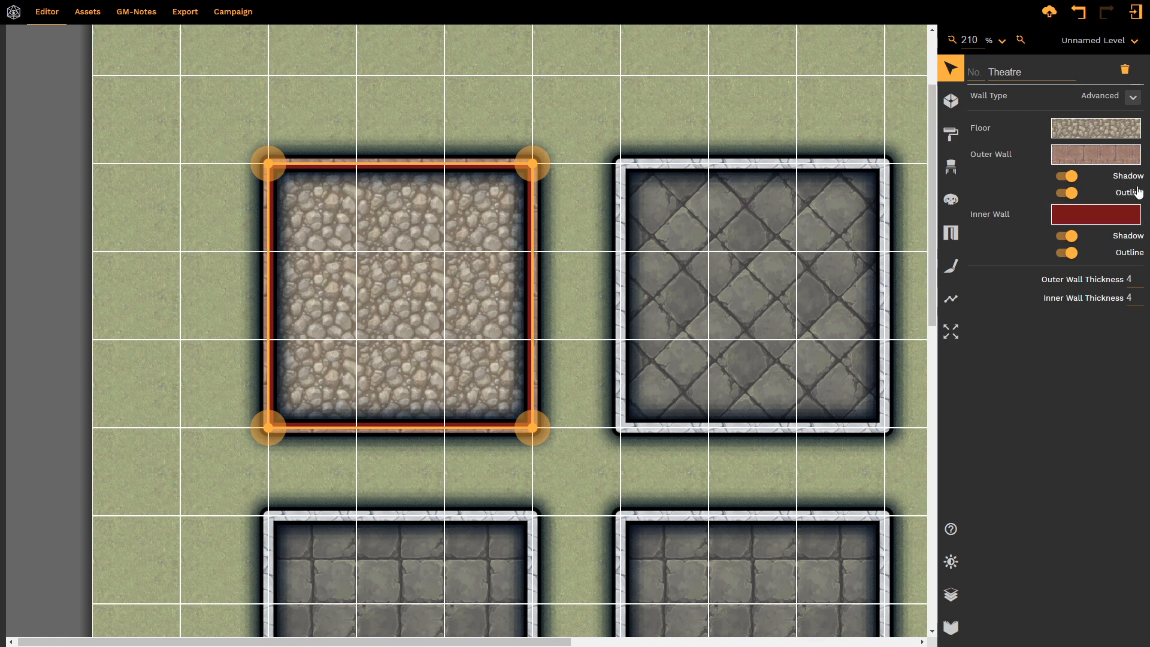
# Turn off the shadow and outline of the Theatre's outer wall and deselect the room to view it
pyautogui.click(1061, 179)
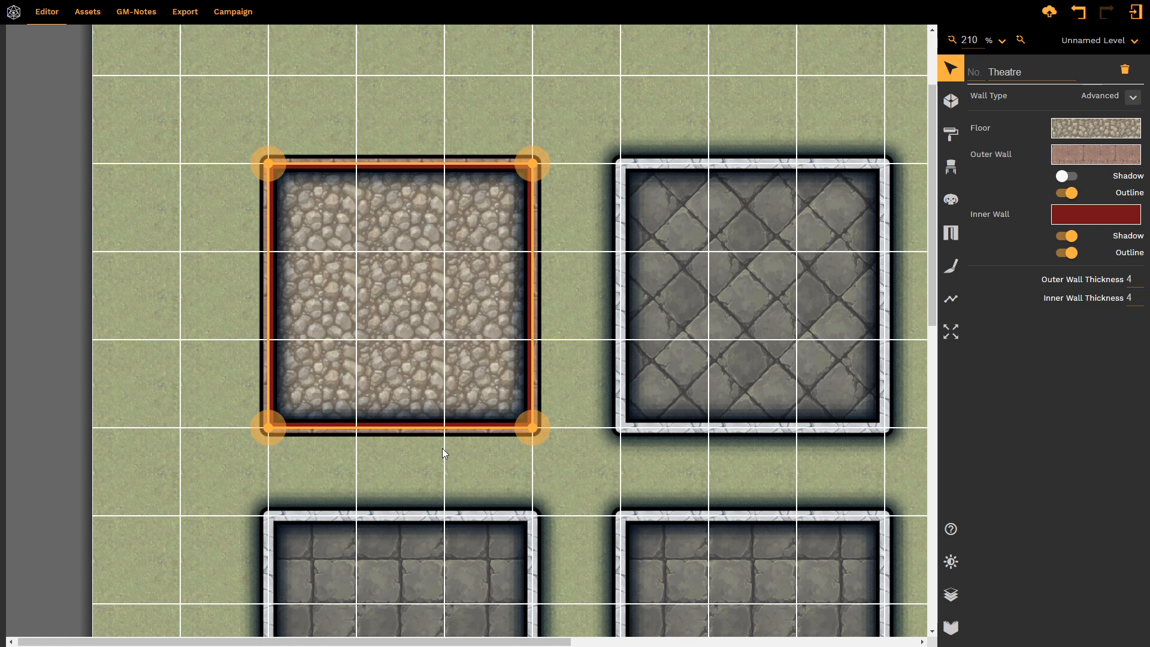
pyautogui.click(1065, 194)
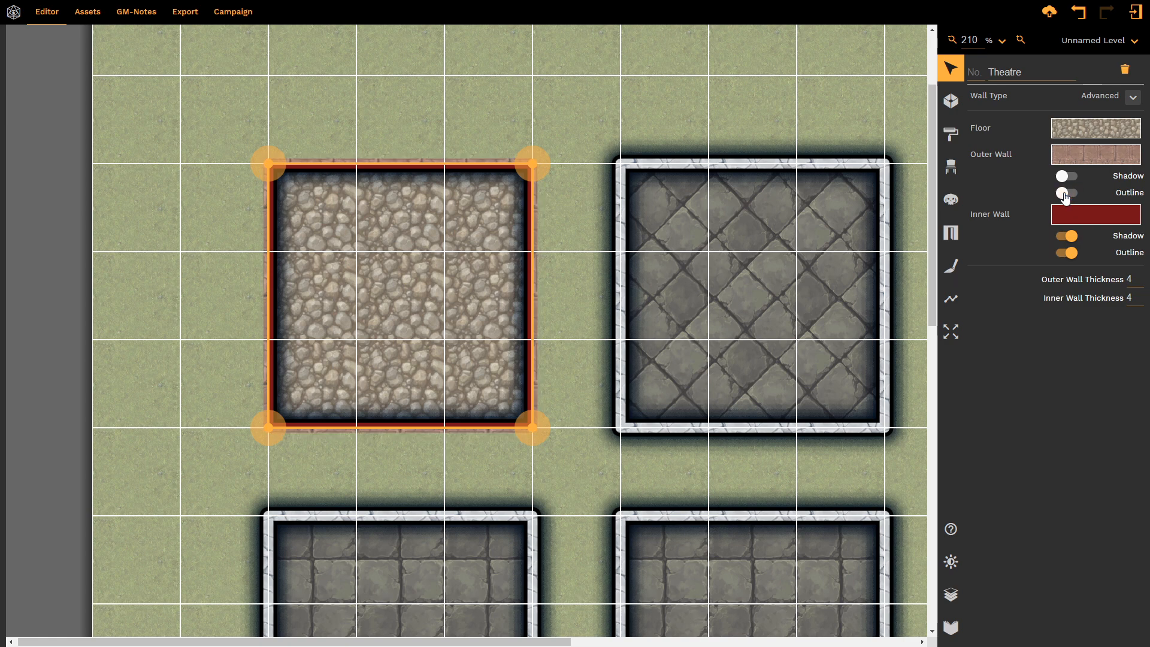
pyautogui.click(623, 98)
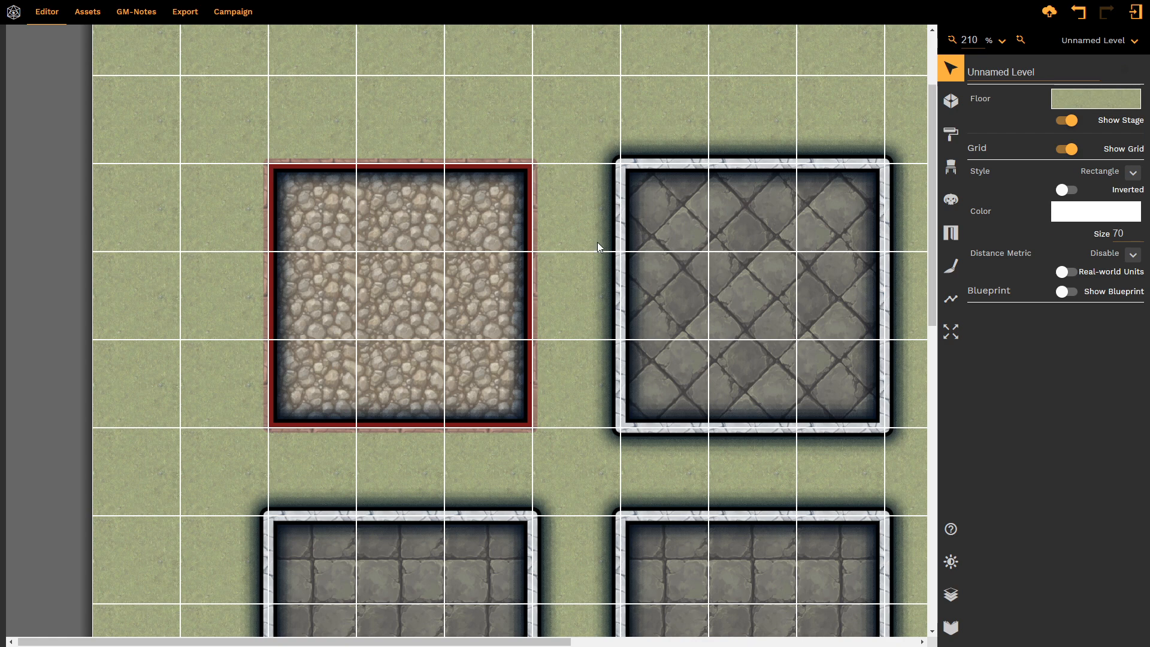
# Turn off the shadow and outline of the Theatre's inner wall and deselect the room to view it
pyautogui.click(407, 380)
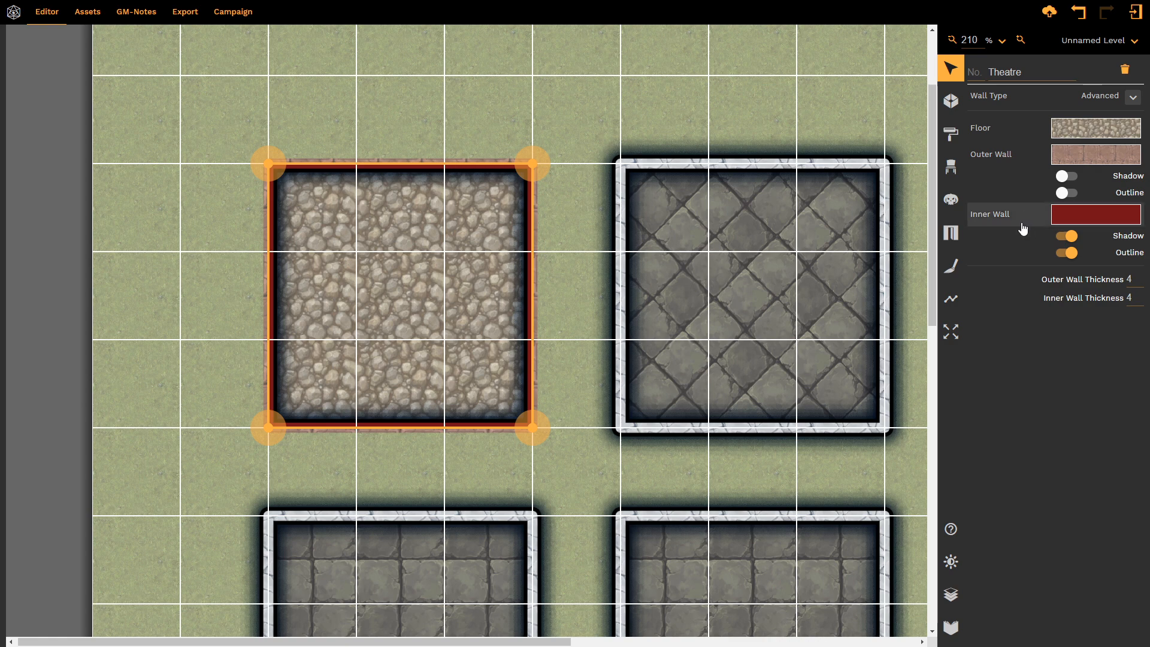
pyautogui.click(1065, 237)
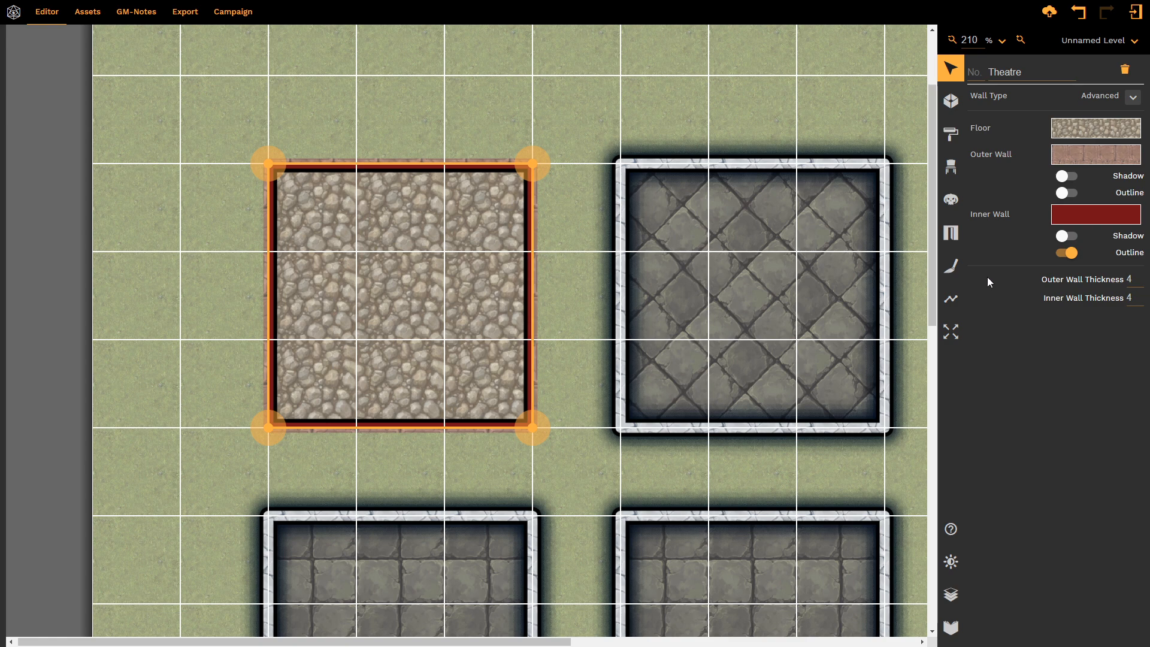
pyautogui.click(1064, 255)
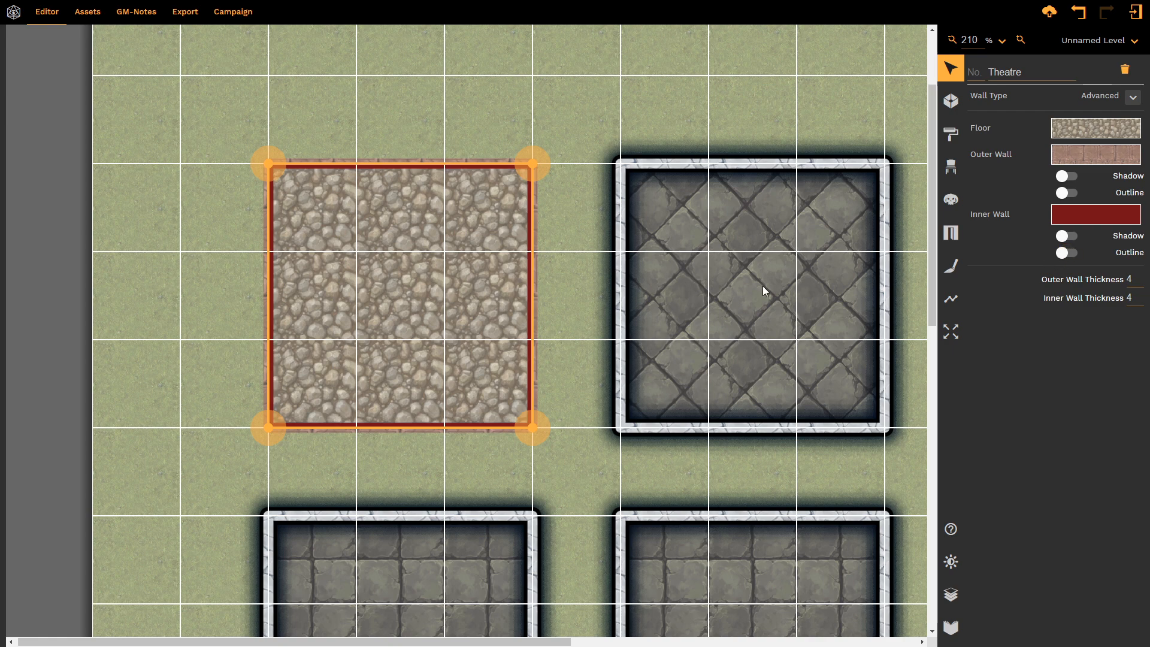
pyautogui.click(185, 152)
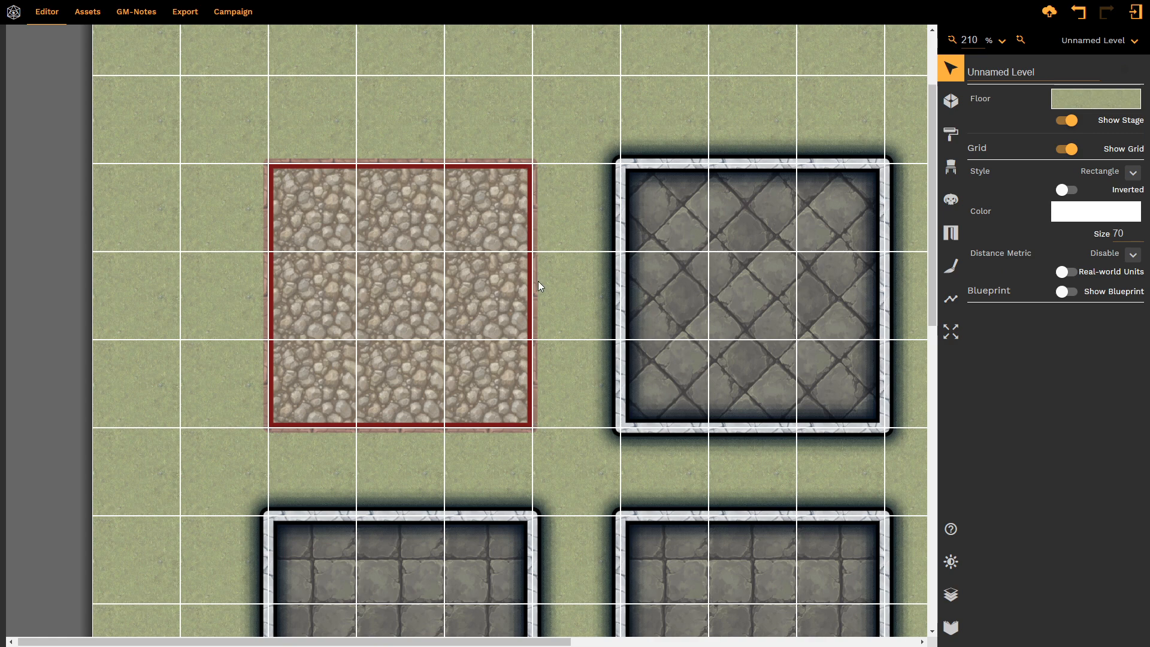
# Turn on the shadow and outline of the Theatre's outer wall and deselect the room to view it
pyautogui.click(395, 311)
pyautogui.click(1069, 177)
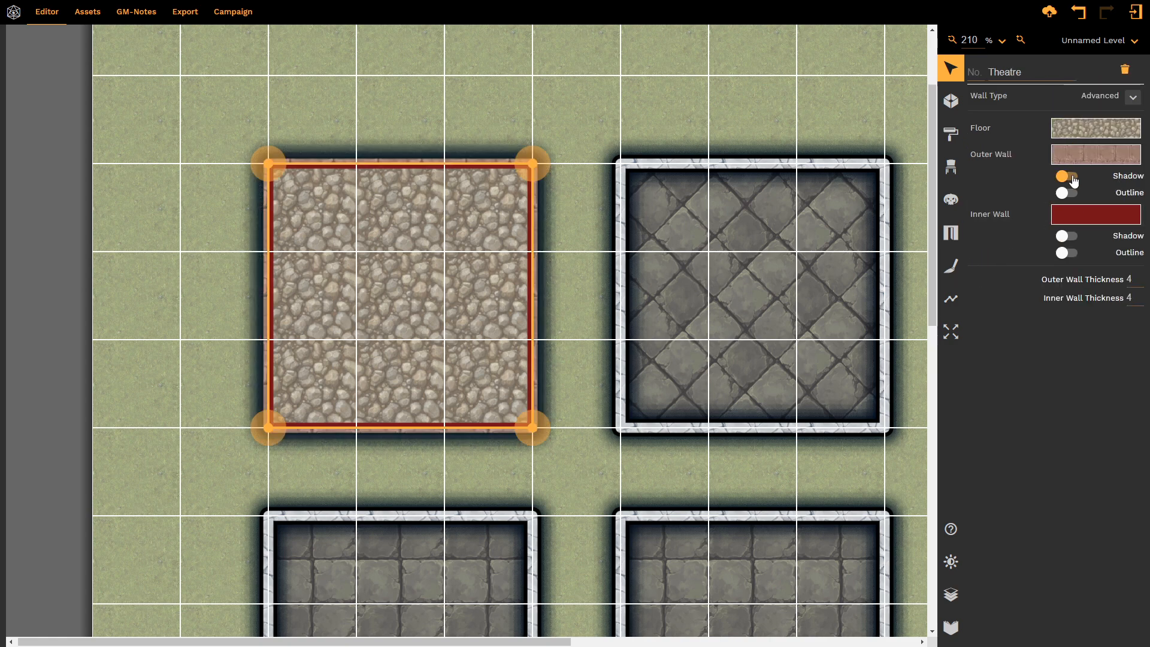
pyautogui.click(1070, 193)
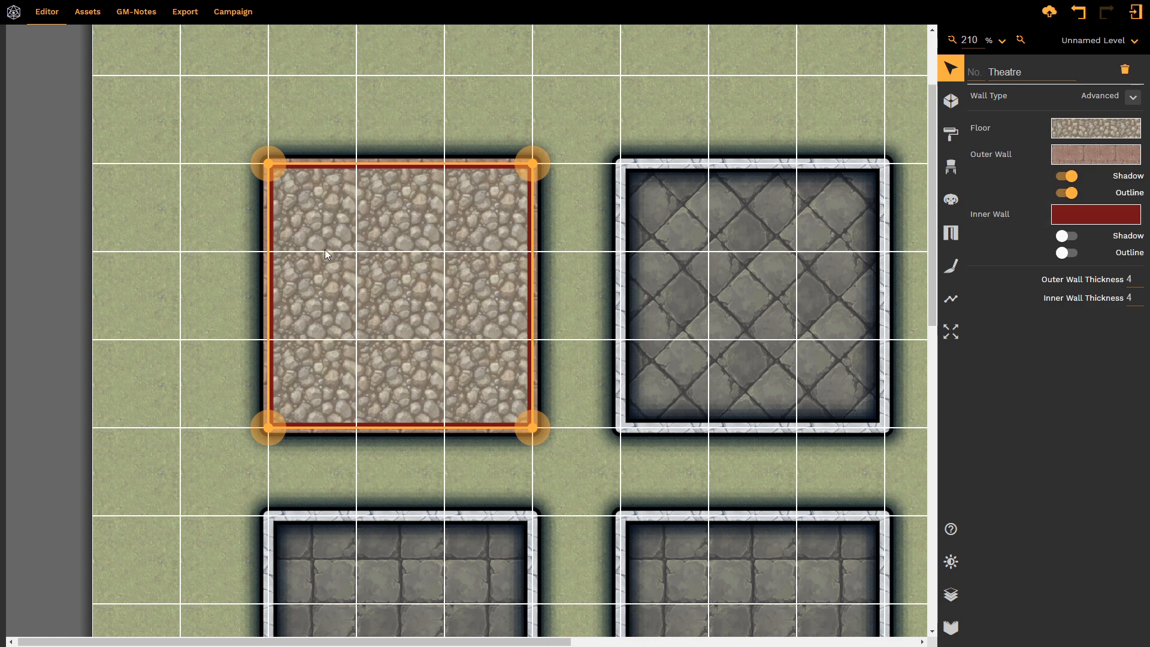
pyautogui.click(219, 258)
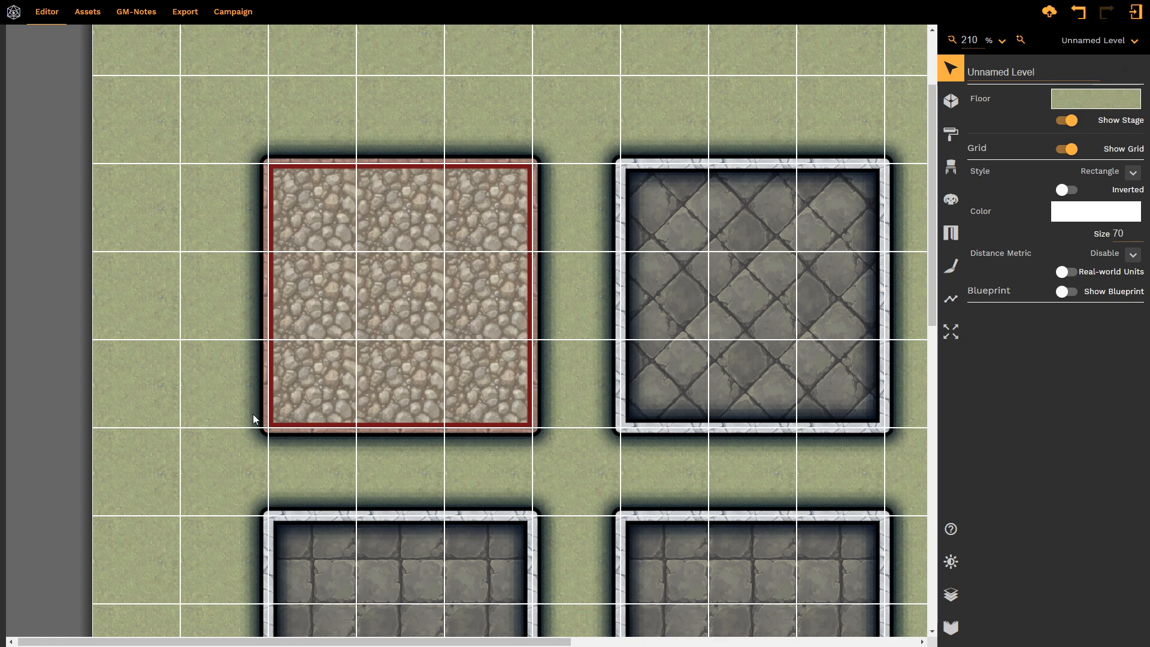
# Turn on the shadow and outline of the Theatre's inner wall
pyautogui.click(400, 316)
pyautogui.click(1067, 236)
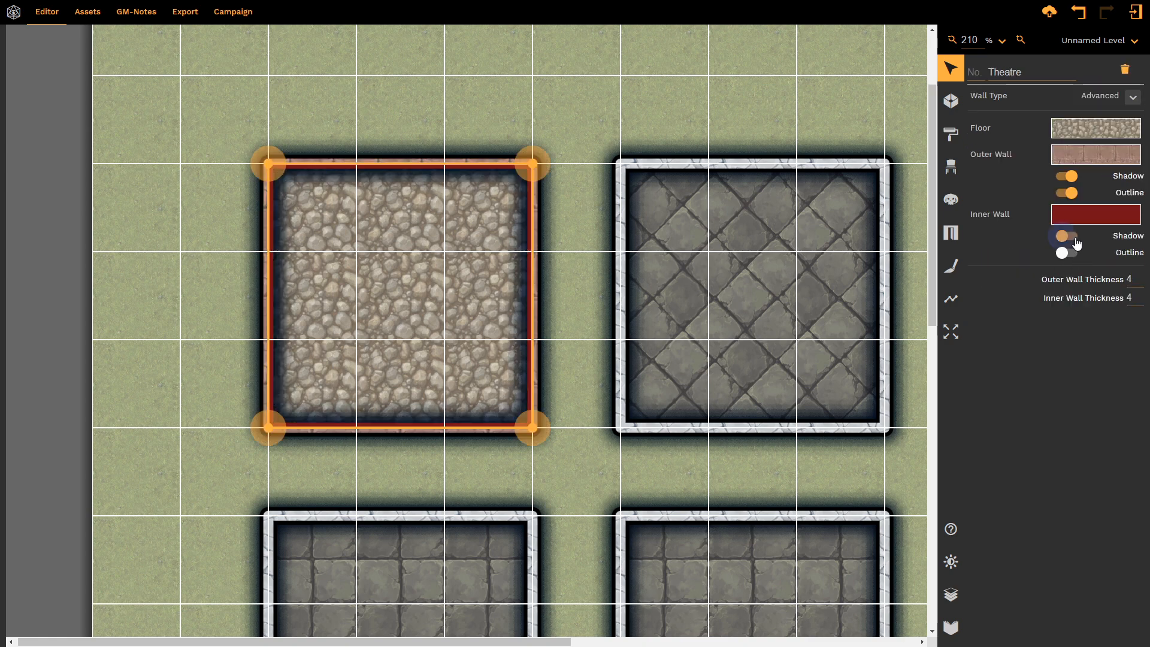
pyautogui.click(1068, 252)
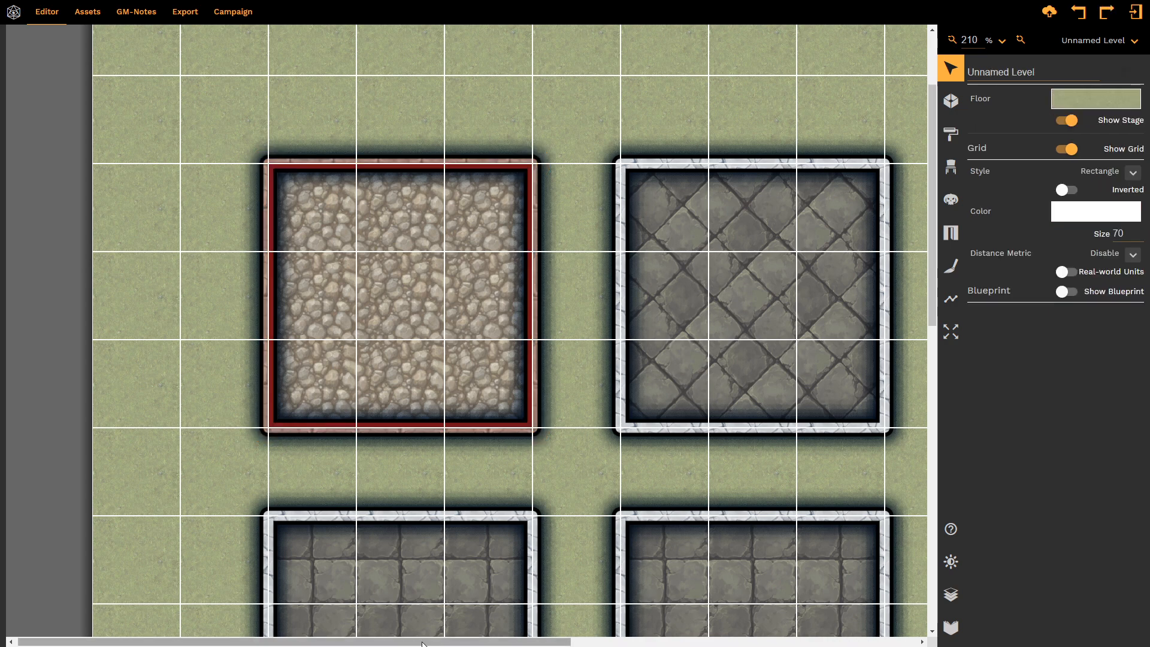
# Set the Cave room's wall type to Cave and deselect the room to view its walls
pyautogui.moveTo(430, 641); pyautogui.dragTo(778, 641)
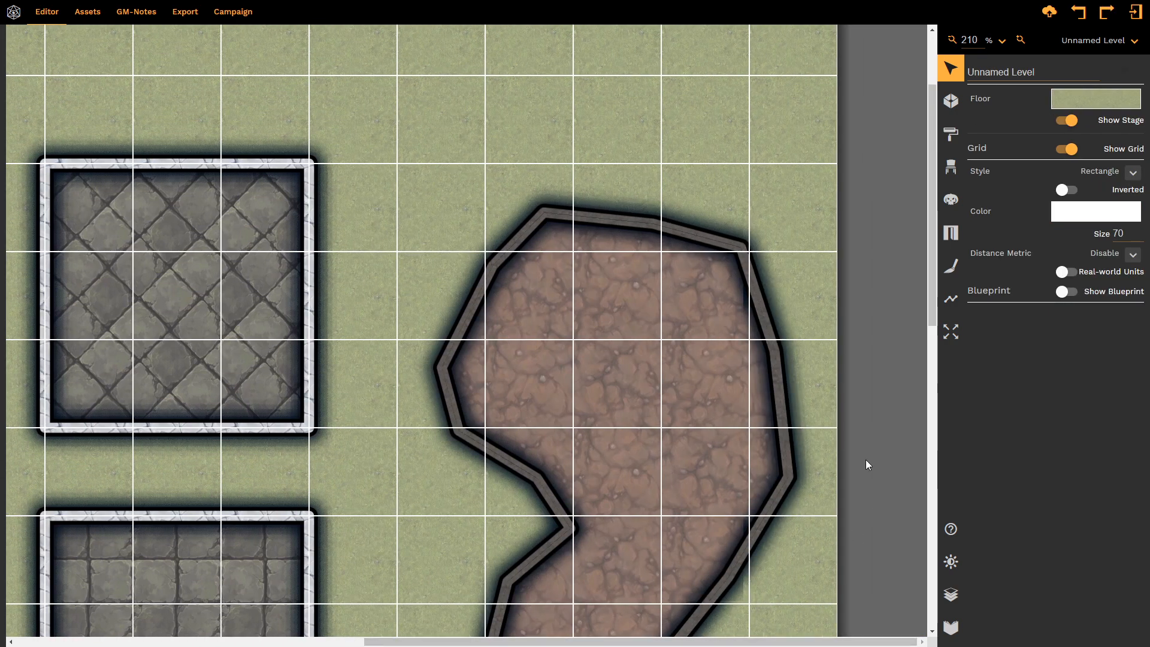
pyautogui.scroll(-10, 864, 458)
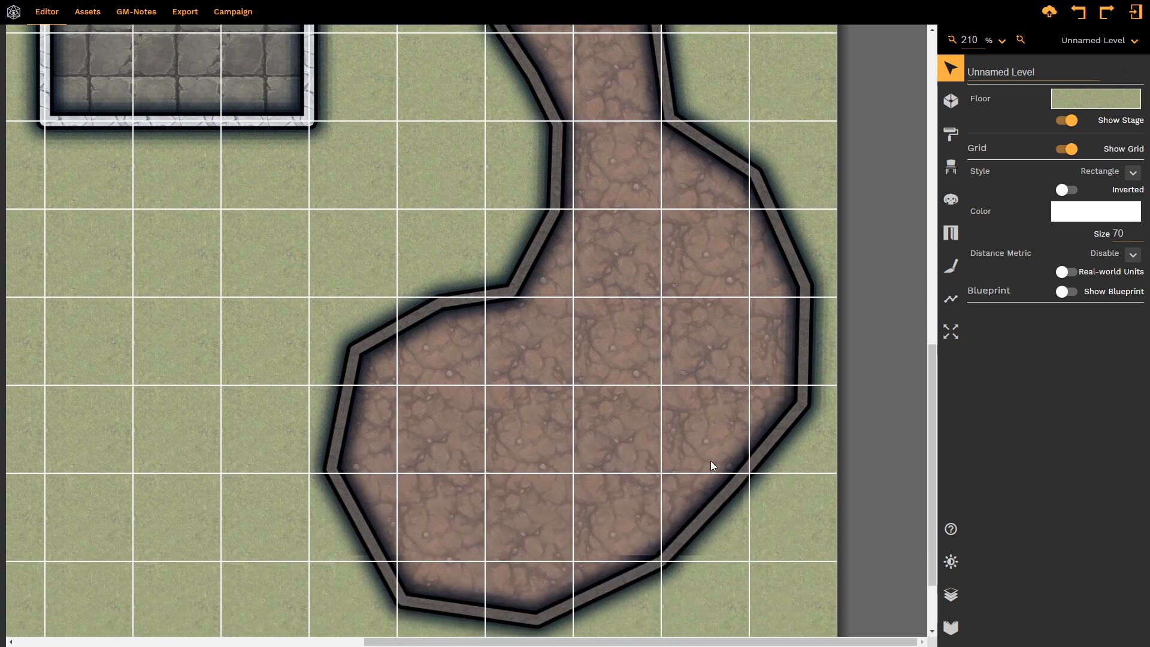
pyautogui.click(639, 428)
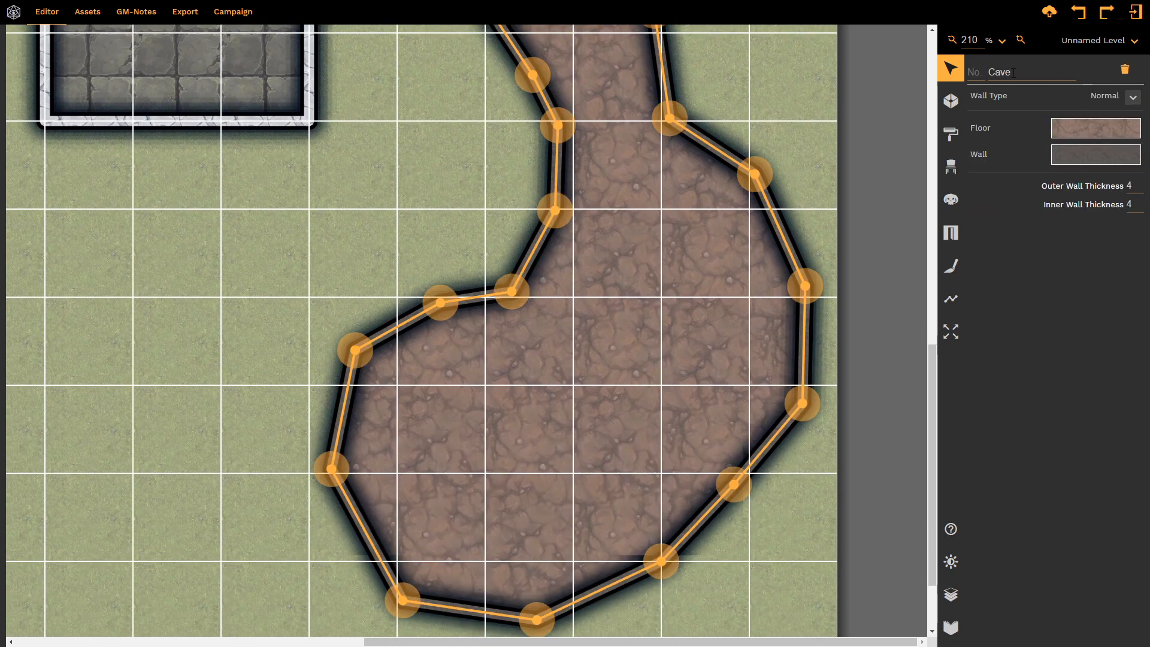
pyautogui.scroll(10, 644, 366)
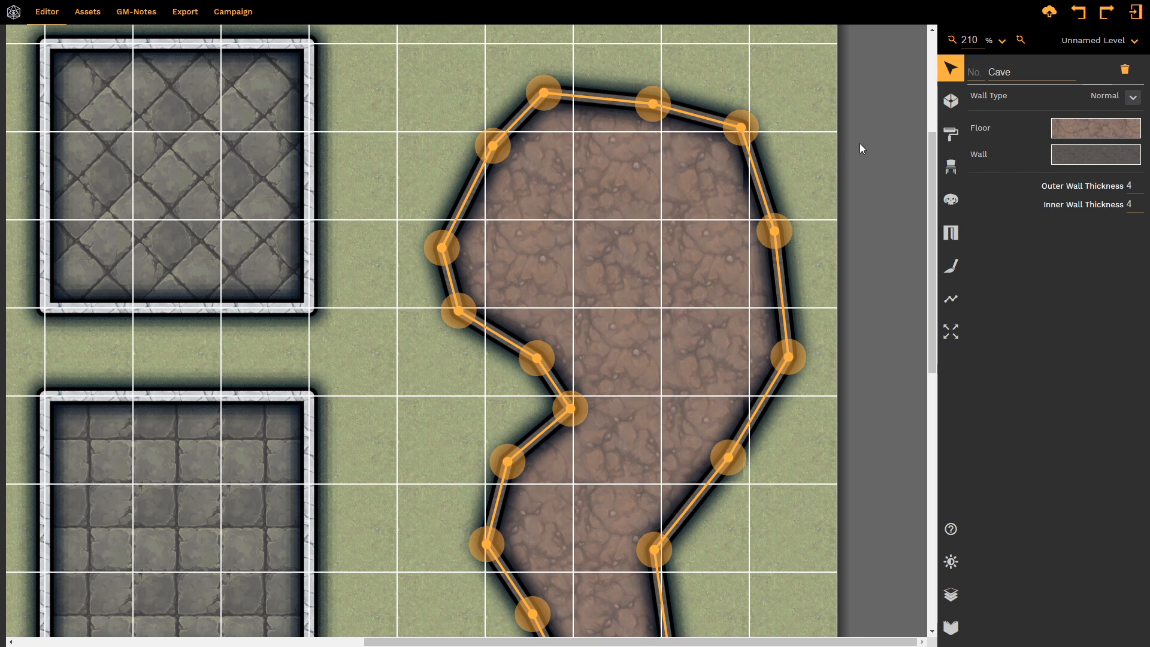
pyautogui.click(1134, 99)
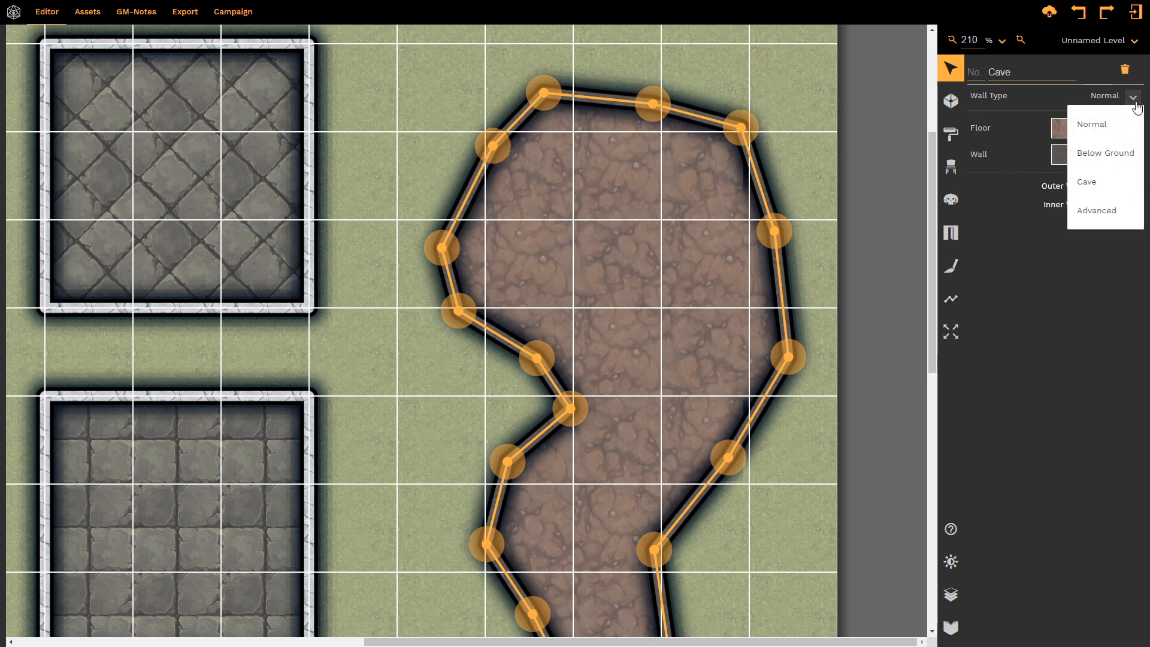
pyautogui.click(1104, 182)
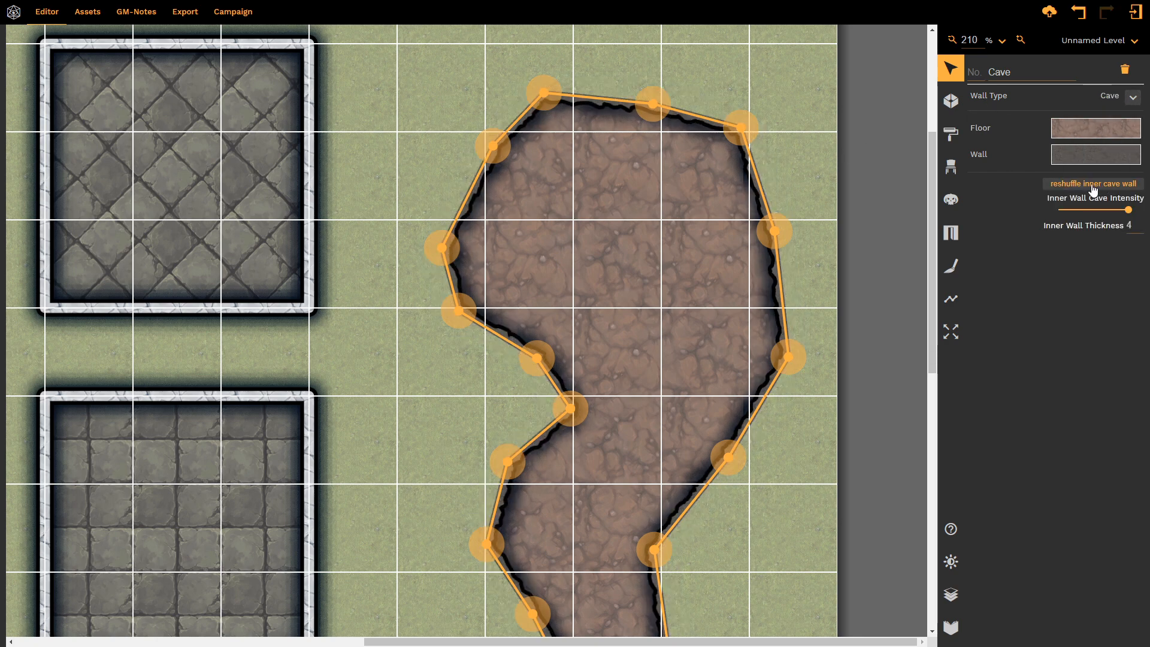
pyautogui.click(376, 116)
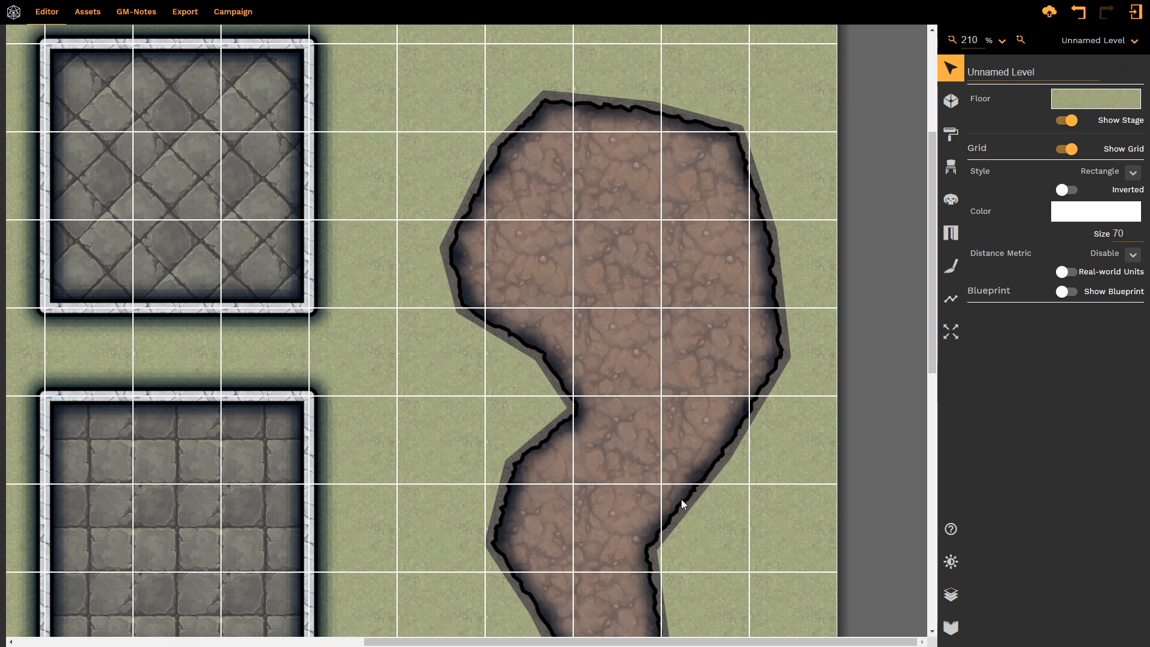
# Set the Cave's inner wall thickness to 12 and reduce its inner wall cave intensity to about a third
pyautogui.click(662, 377)
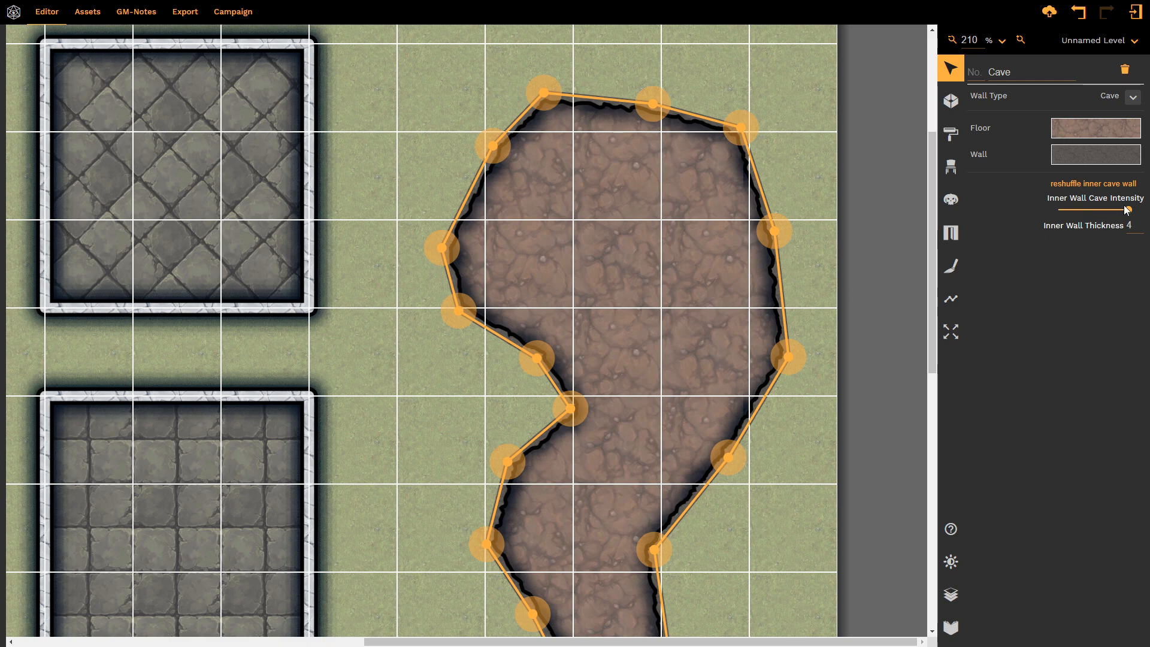
pyautogui.moveTo(1127, 211)
pyautogui.mouseDown()
pyautogui.moveTo(1046, 222)
pyautogui.moveTo(1135, 215)
pyautogui.mouseUp()
pyautogui.click(1102, 226)
pyautogui.write('12')
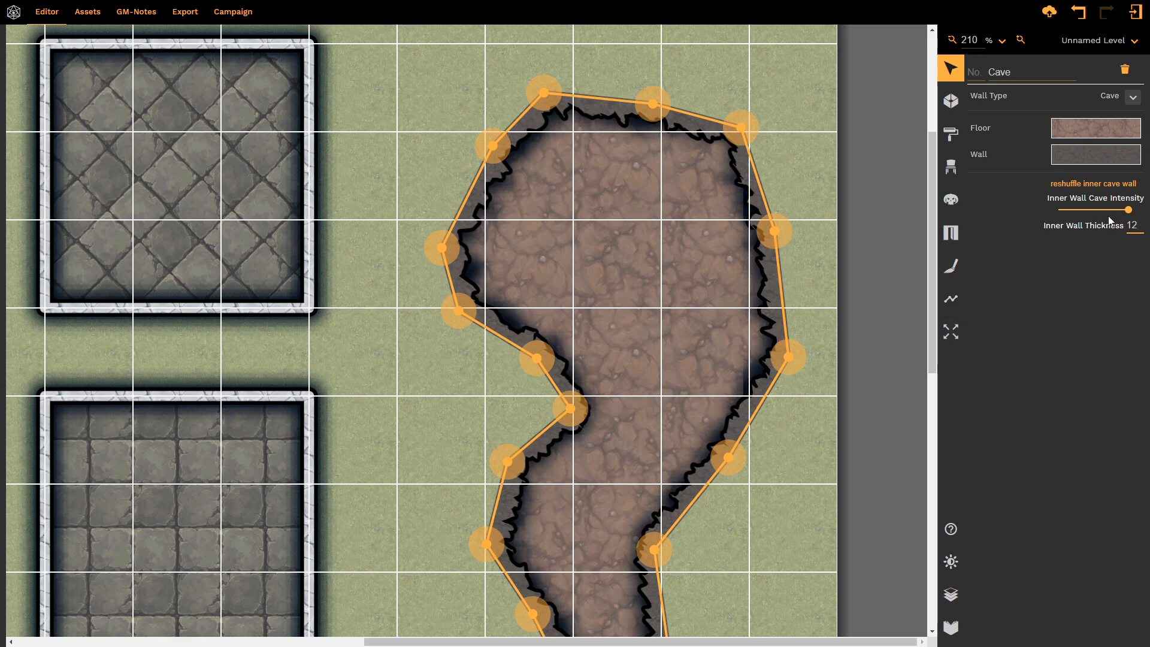
pyautogui.moveTo(1126, 216); pyautogui.dragTo(1083, 216)
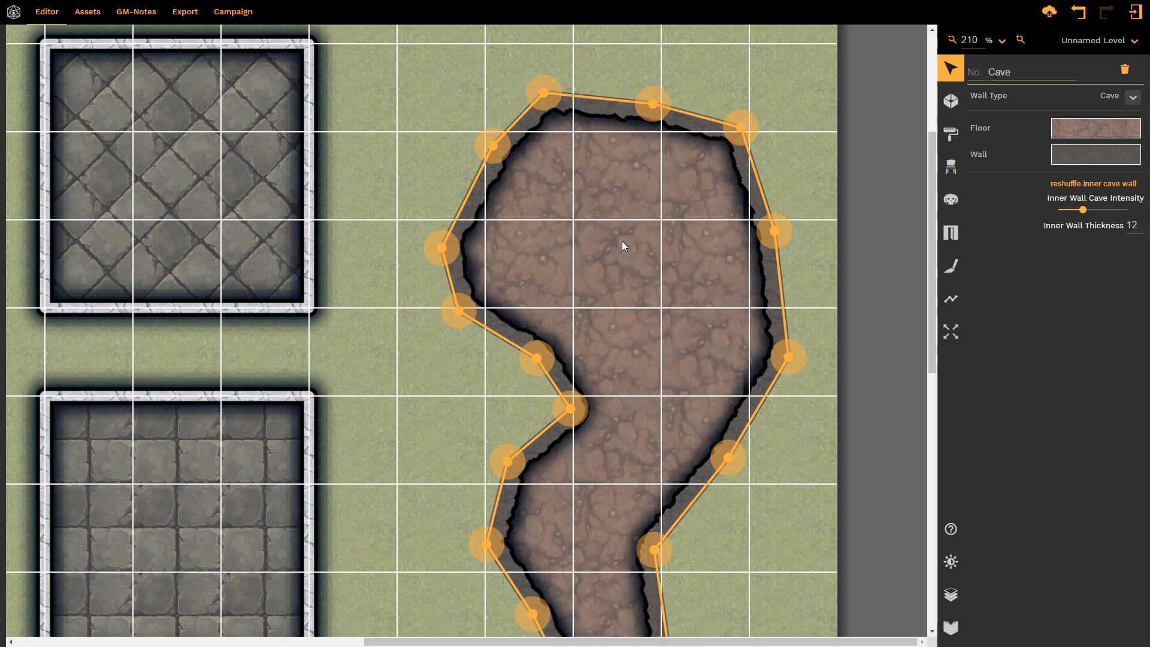
pyautogui.click(394, 397)
# Set the Throne Room's wall type to Below Ground and view its walls with the room deselected
pyautogui.scroll(-4, 408, 350)
pyautogui.moveTo(534, 641); pyautogui.dragTo(285, 609)
pyautogui.click(251, 306)
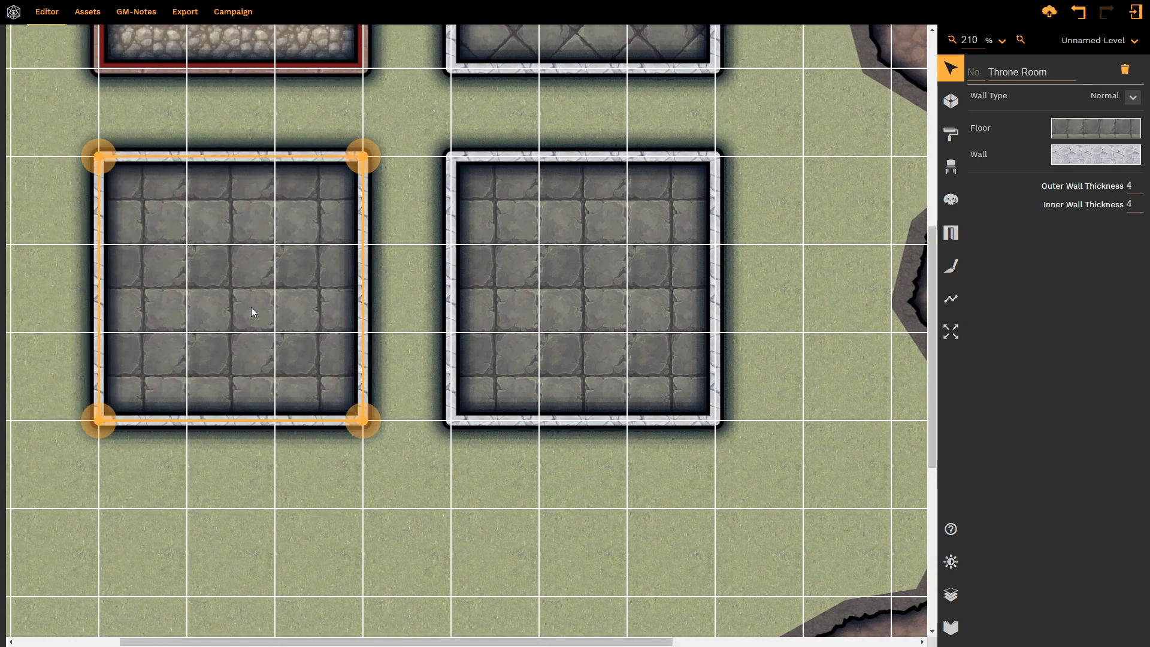
pyautogui.click(1132, 96)
pyautogui.click(1131, 149)
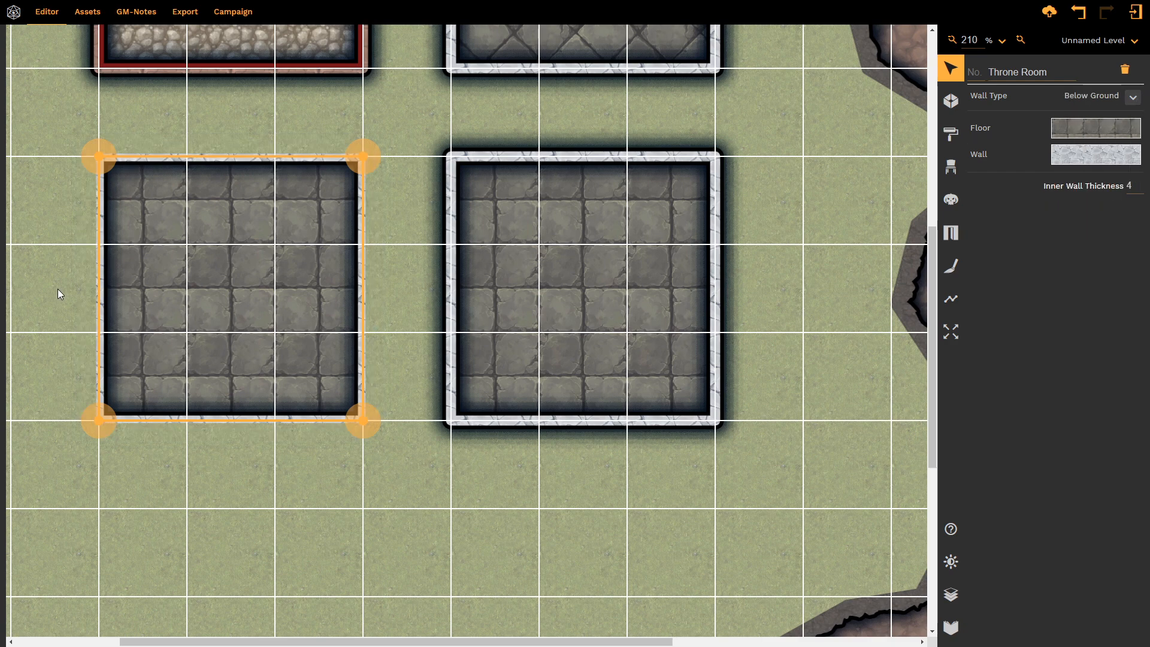
pyautogui.scroll(5, 57, 289)
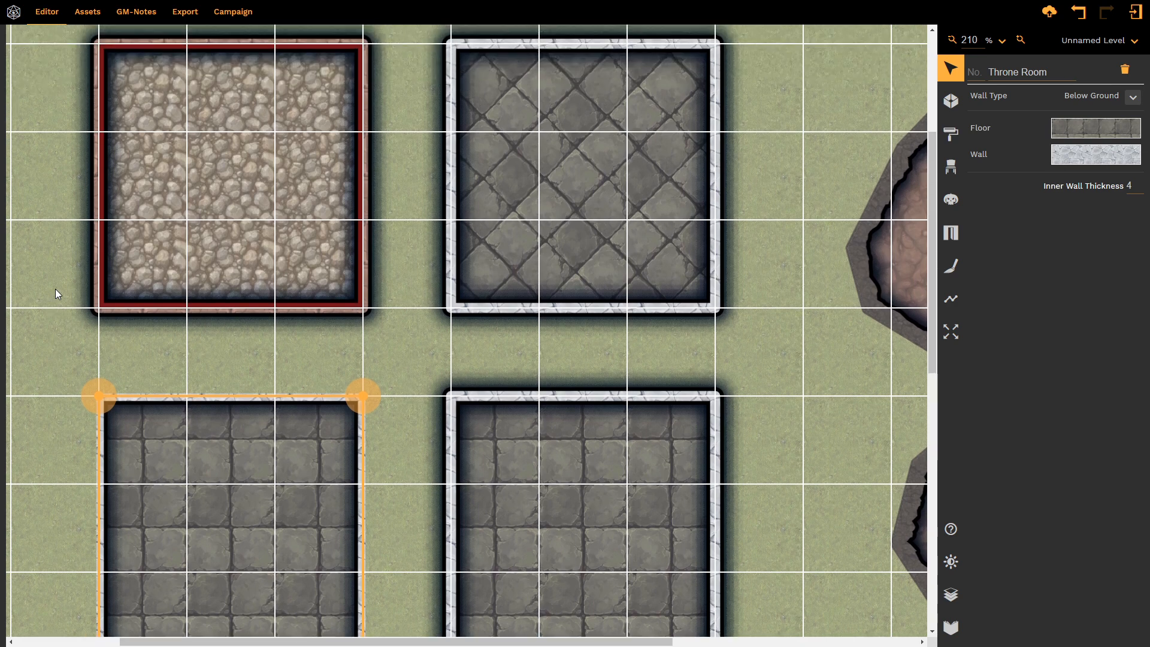
pyautogui.scroll(-3, 56, 293)
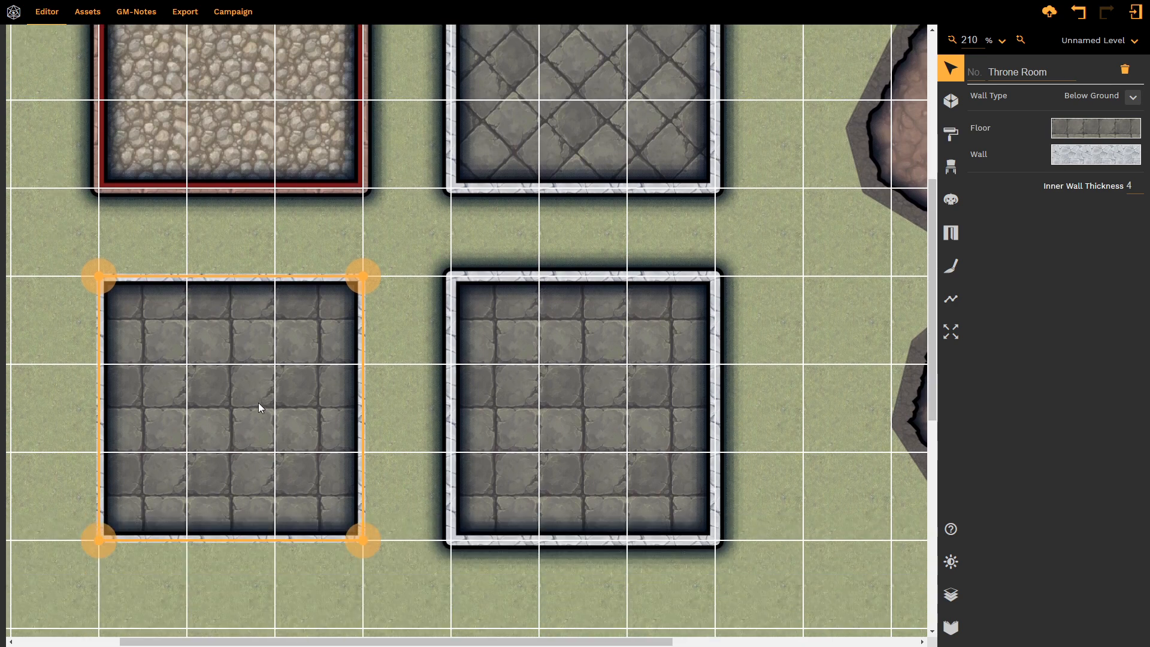
pyautogui.click(60, 383)
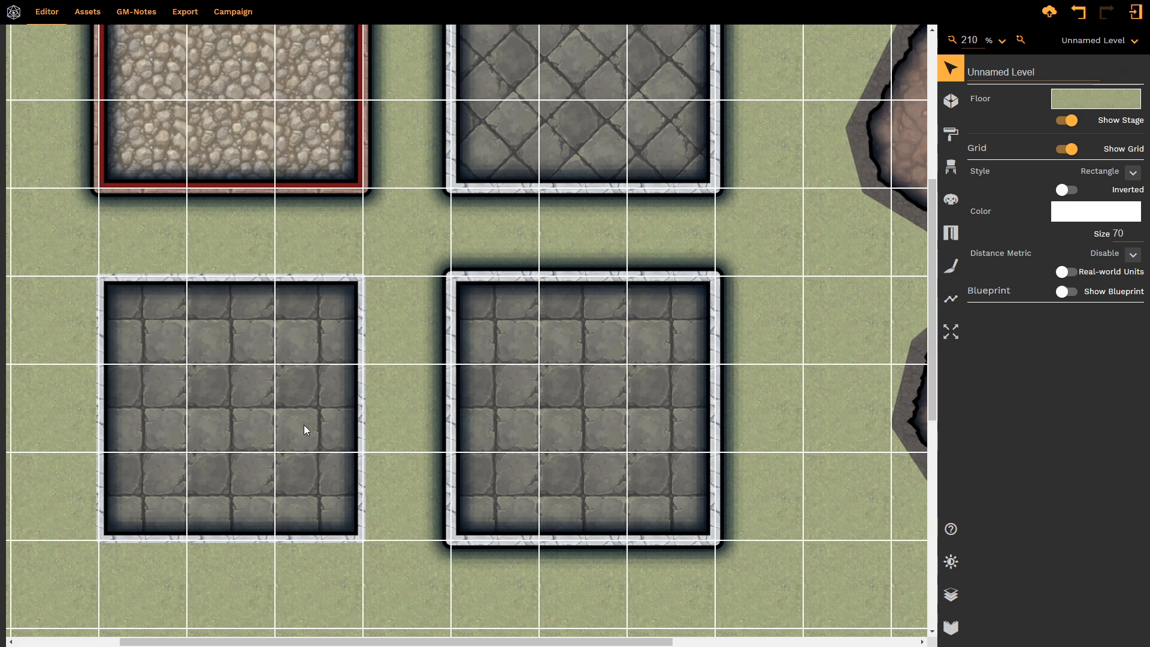
pyautogui.click(192, 363)
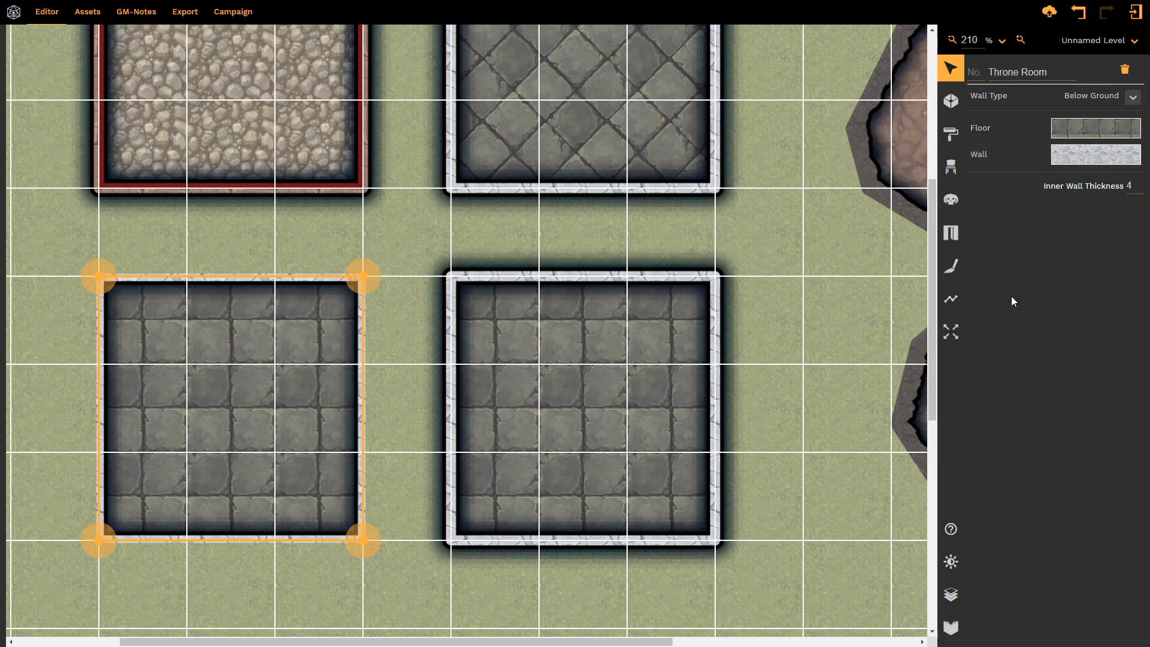
# Set both the outer and inner wall thickness of the Treasure Room to 12
pyautogui.click(577, 389)
pyautogui.moveTo(422, 642); pyautogui.dragTo(496, 645)
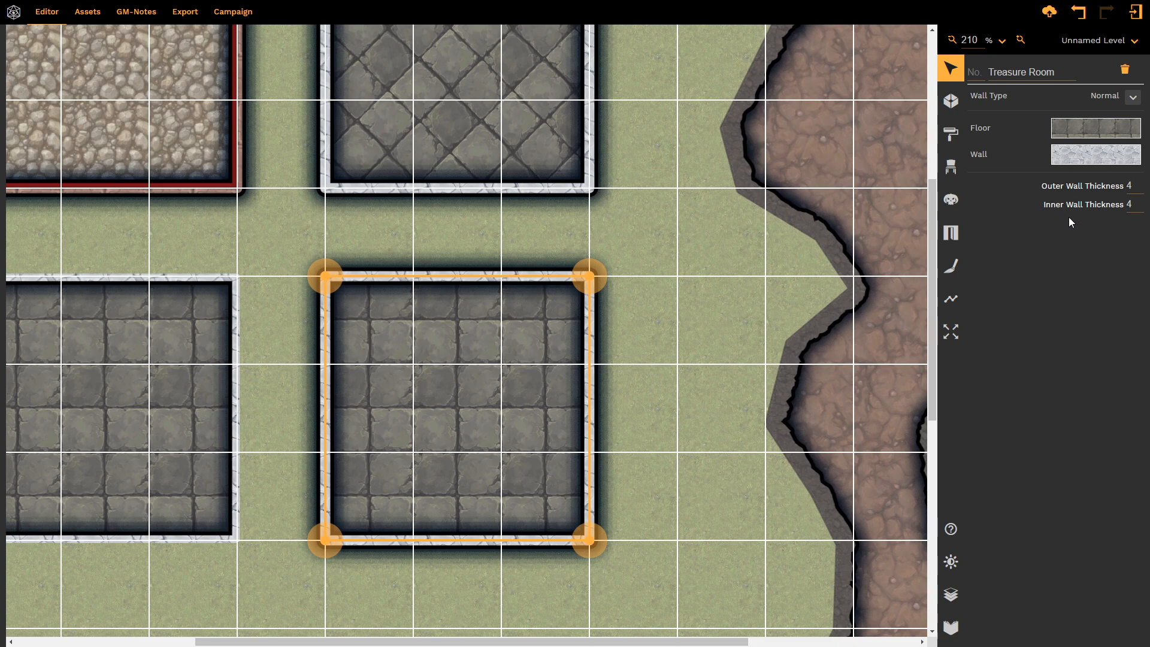
pyautogui.doubleClick(1110, 190)
pyautogui.write('12')
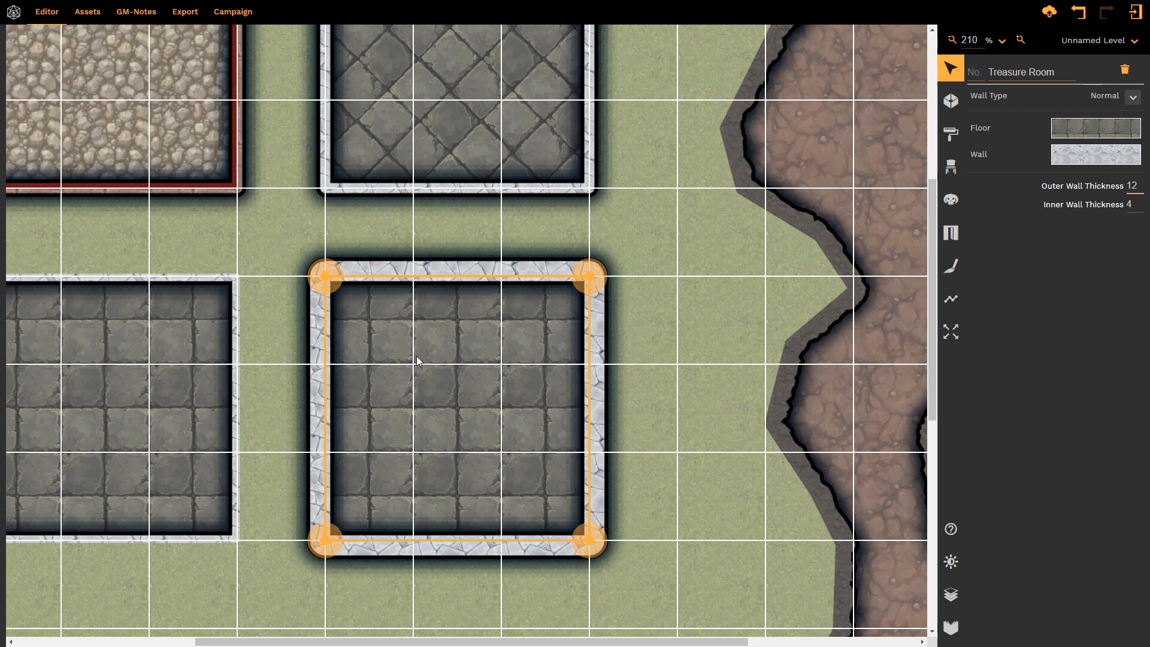
pyautogui.press('Tab')
pyautogui.write('12')
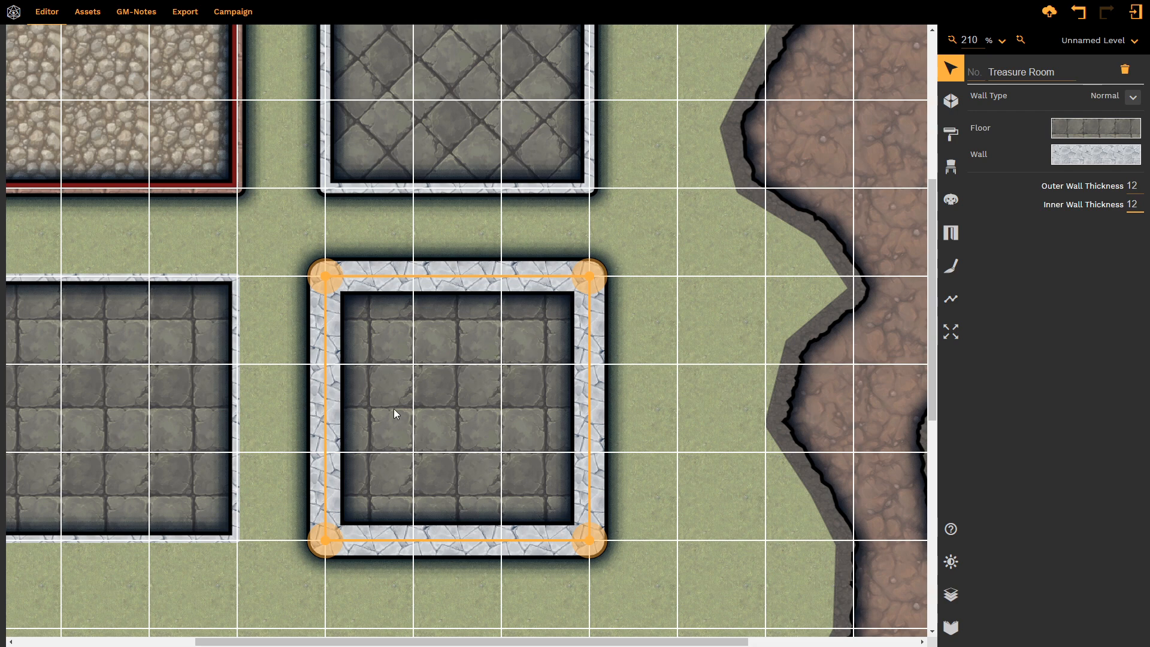
# Try outer wall thicknesses of 2 and 112 on the Treasure Room
pyautogui.hotkey('shift', 'Tab')
pyautogui.write('2')
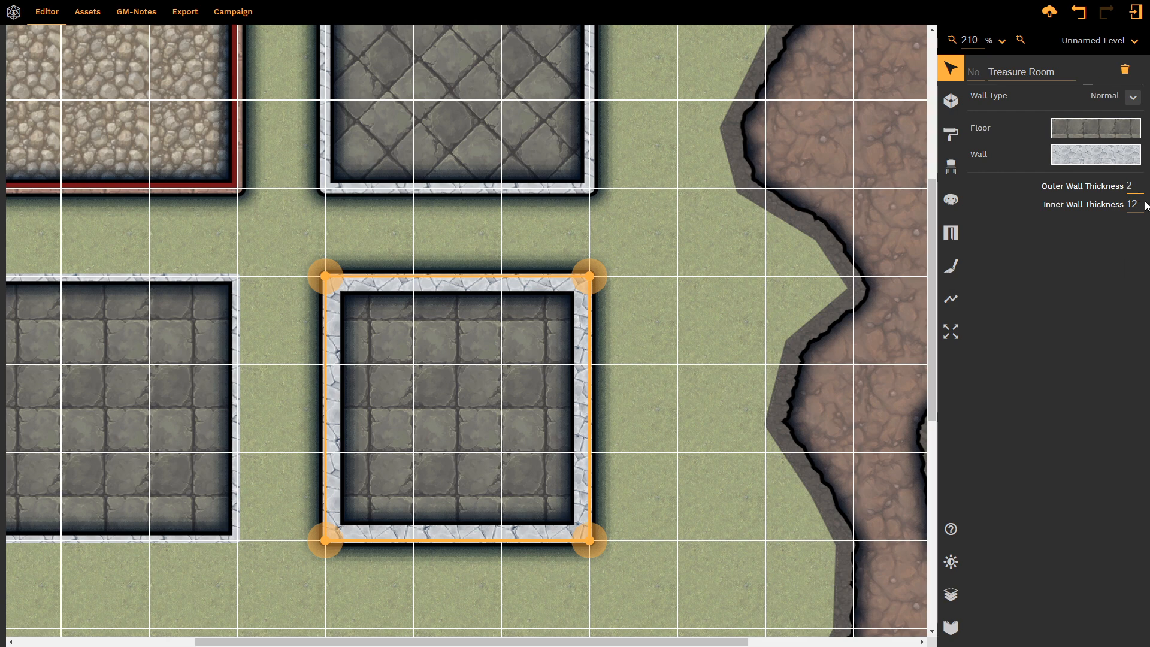
pyautogui.moveTo(1137, 186); pyautogui.dragTo(961, 200)
pyautogui.write('112')
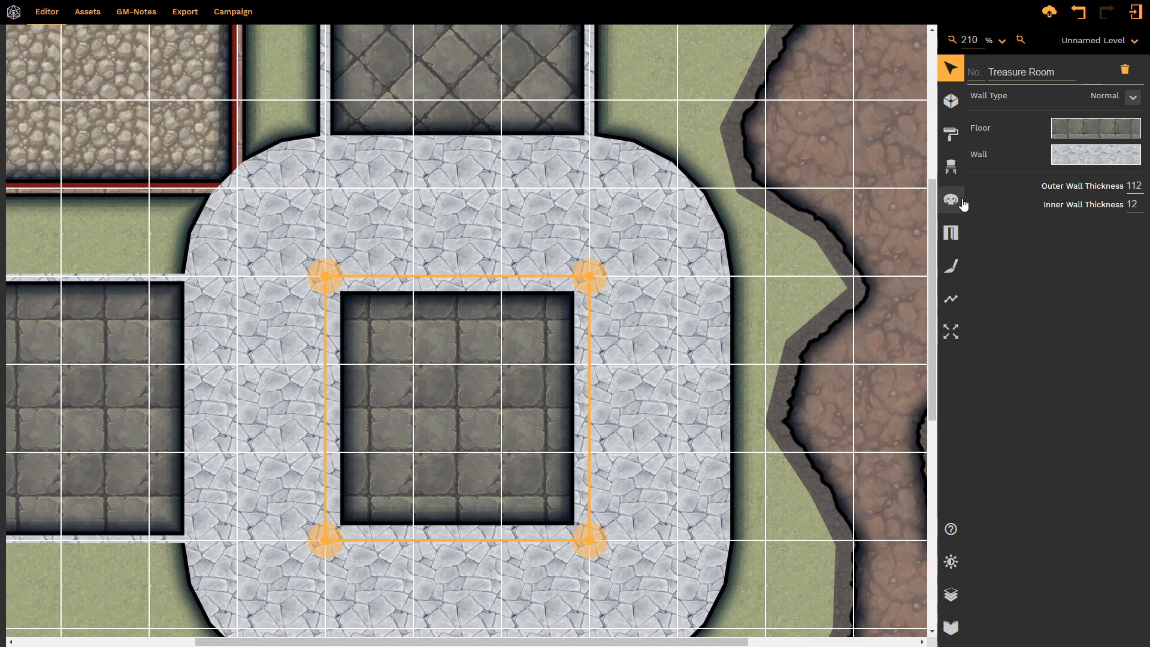
pyautogui.press('BackSpace')
pyautogui.press('BackSpace')
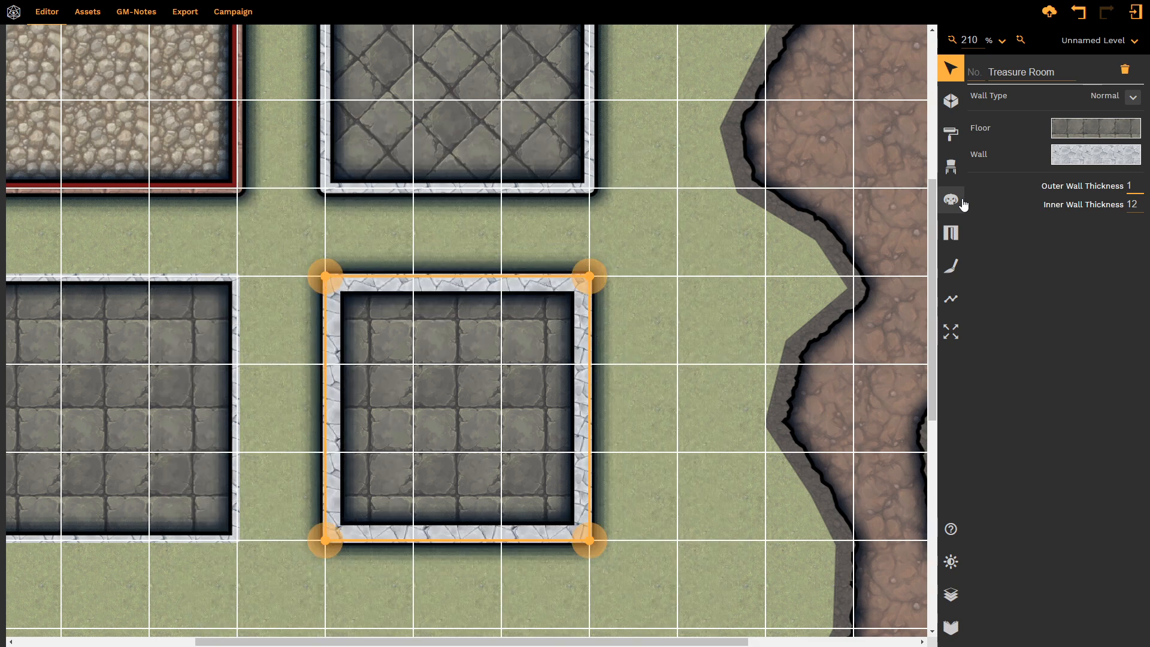
# Set the Treasure Room's outer wall thickness to 12 and its inner wall thickness to 2
pyautogui.write('2')
pyautogui.moveTo(1142, 205); pyautogui.dragTo(1085, 219)
pyautogui.write('2')
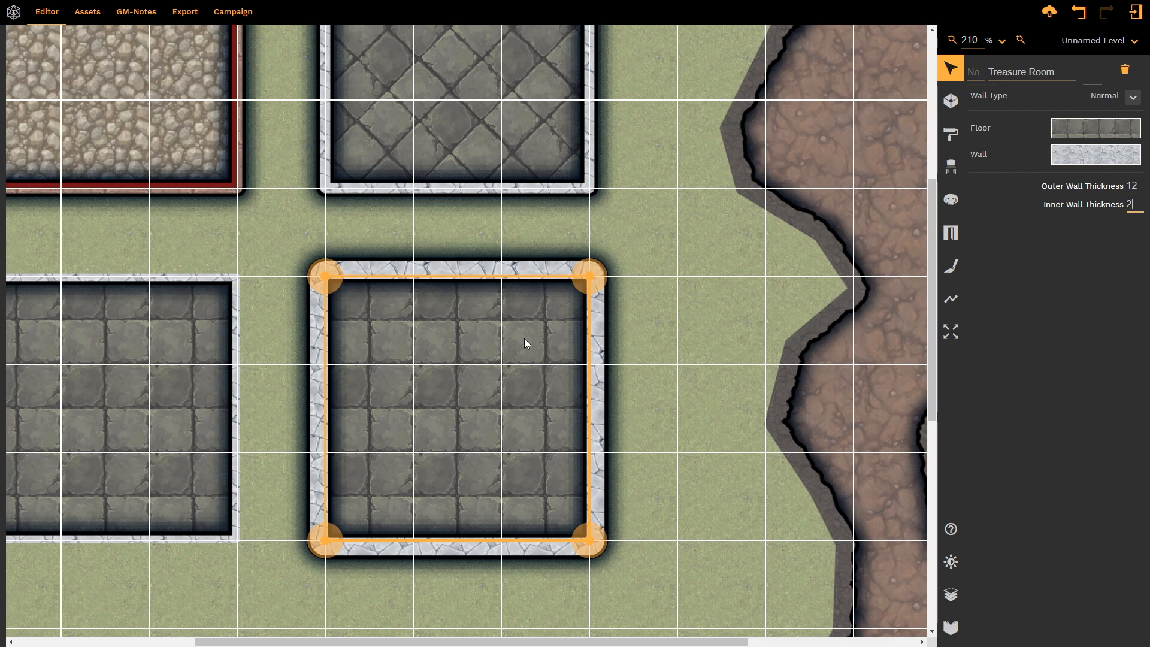
# View the segment settings of the Treasure Room's upper wall and set its lower wall's segment type to Circle
pyautogui.scroll(2, 487, 348)
pyautogui.scroll(-1, 475, 357)
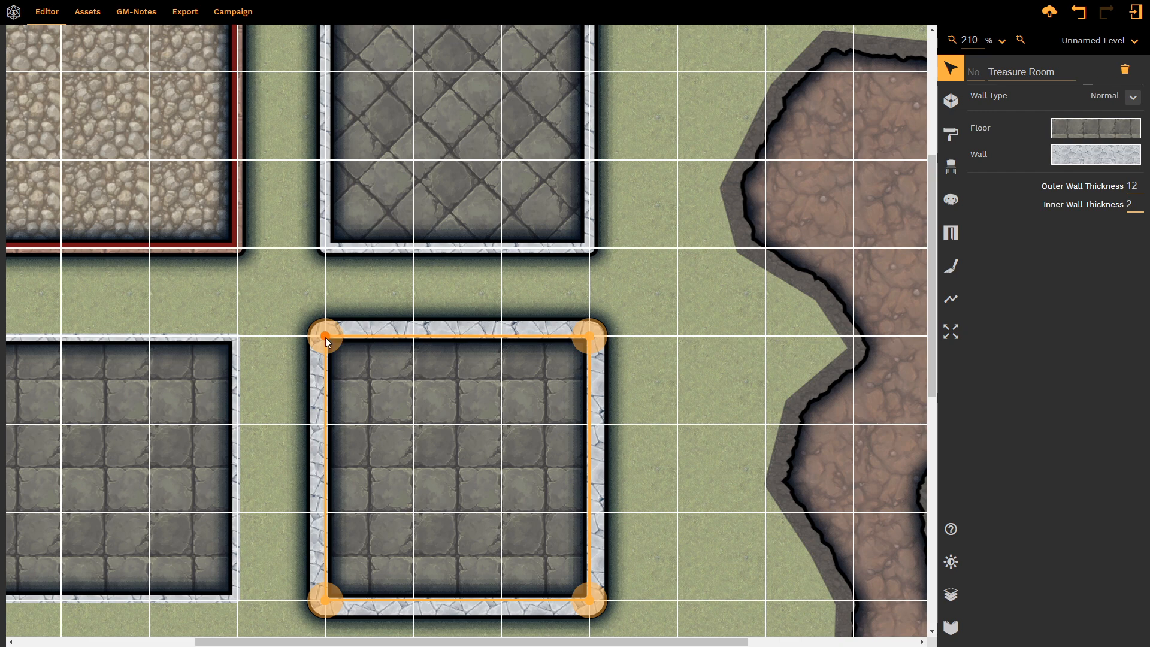
pyautogui.click(426, 339)
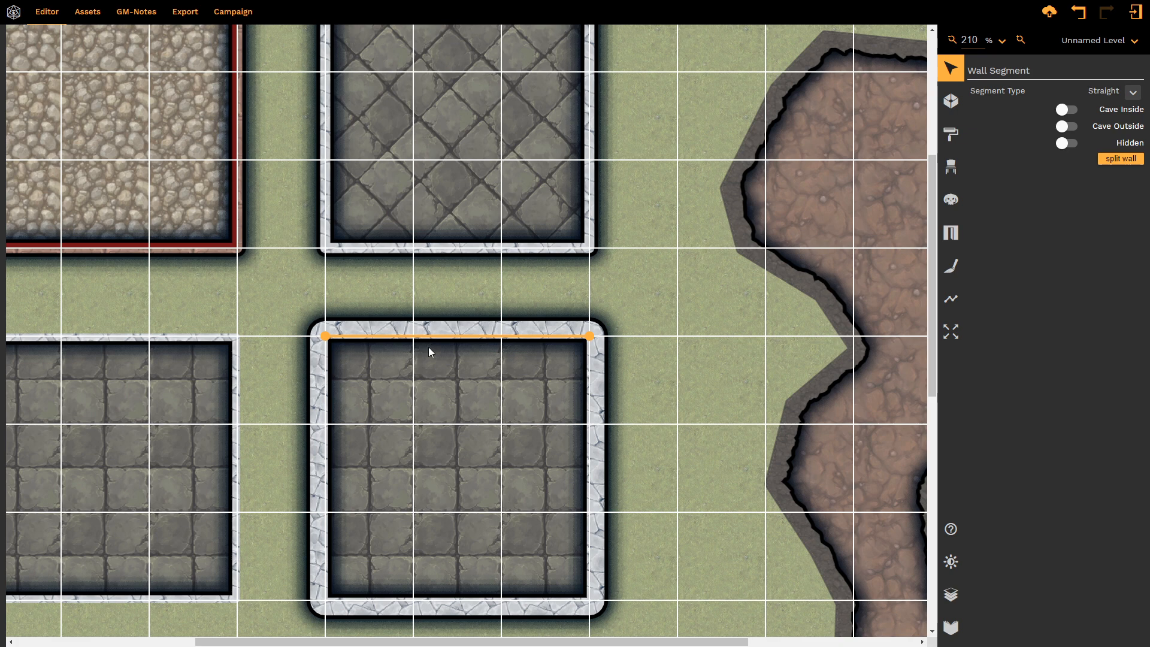
pyautogui.scroll(-2, 478, 371)
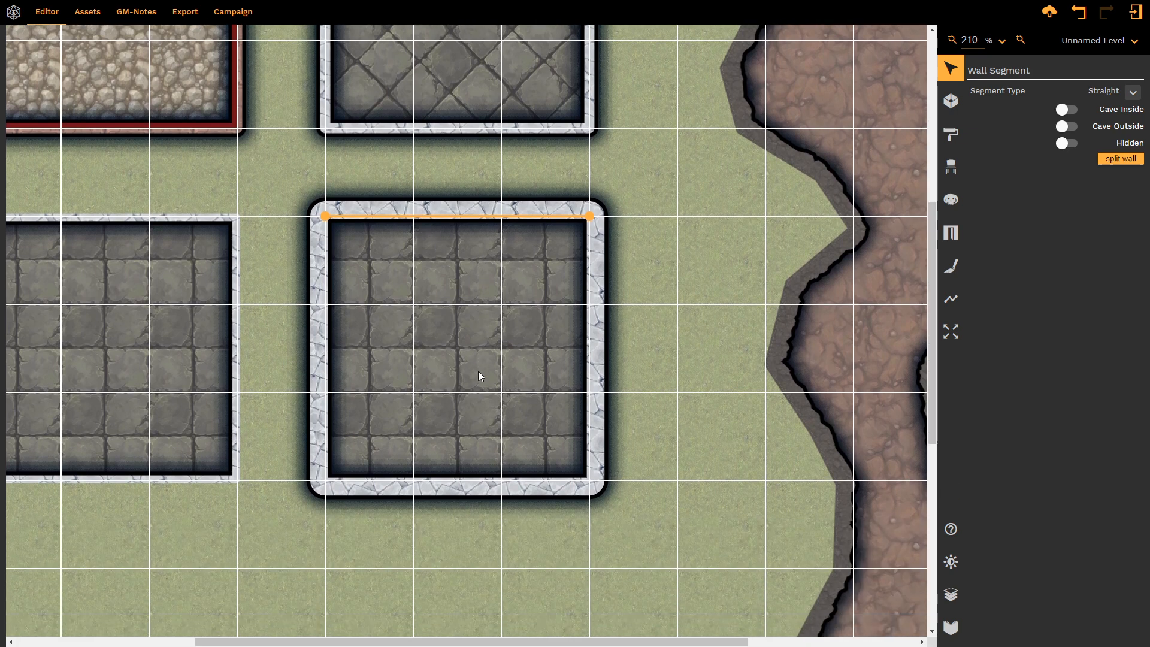
pyautogui.click(458, 440)
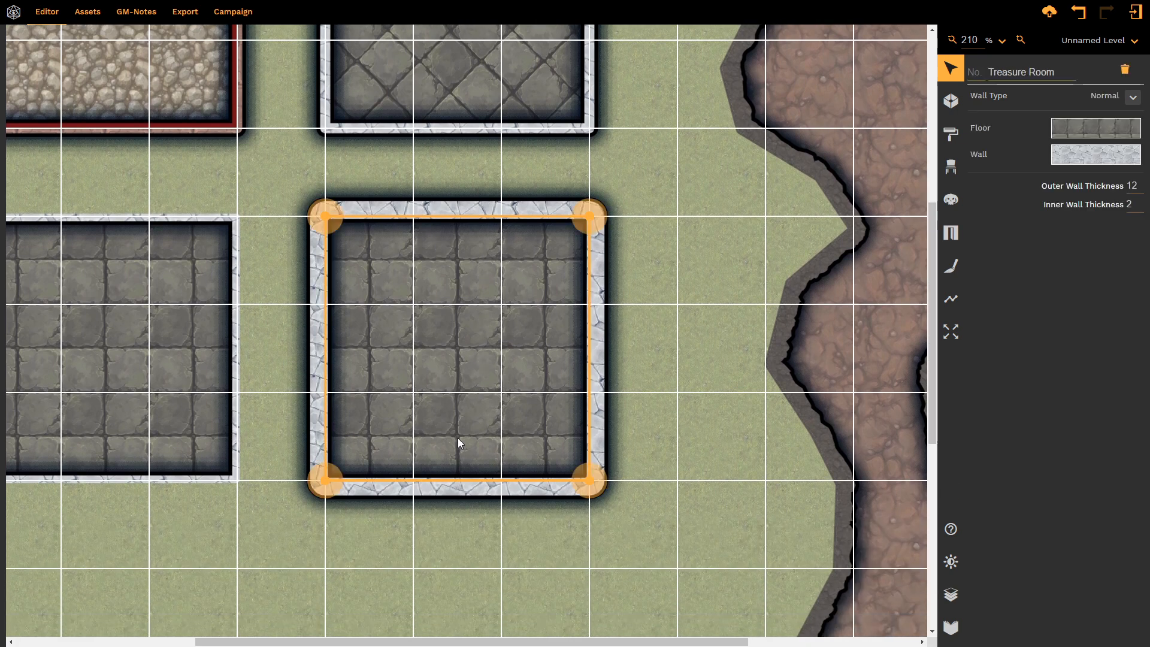
pyautogui.click(451, 479)
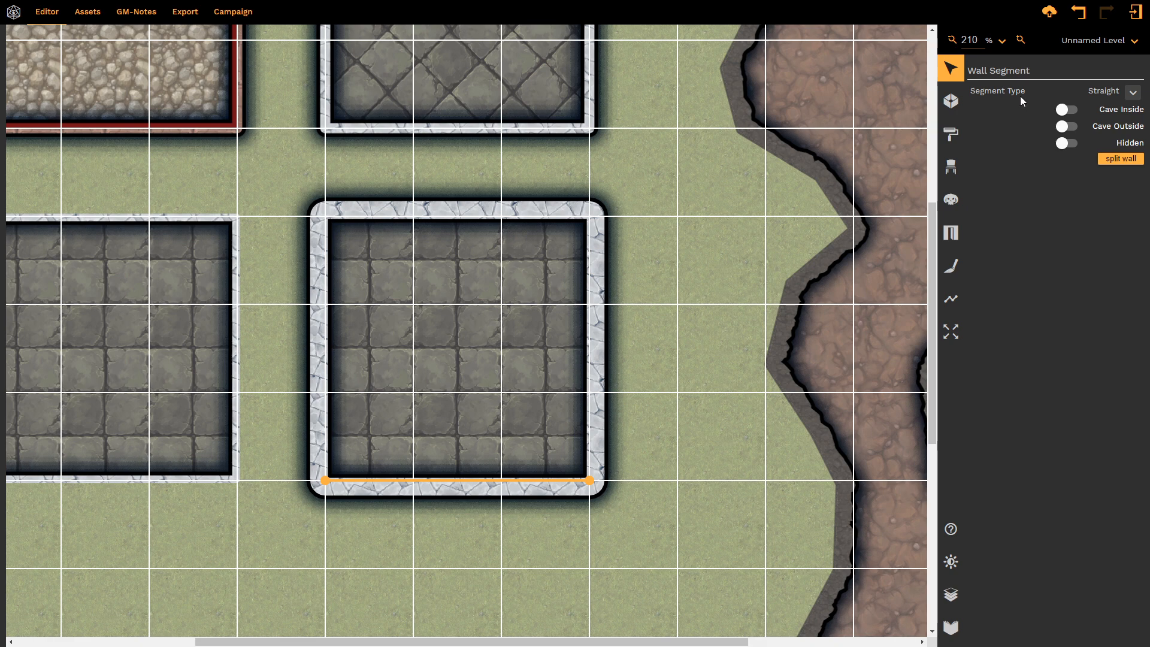
pyautogui.click(1136, 94)
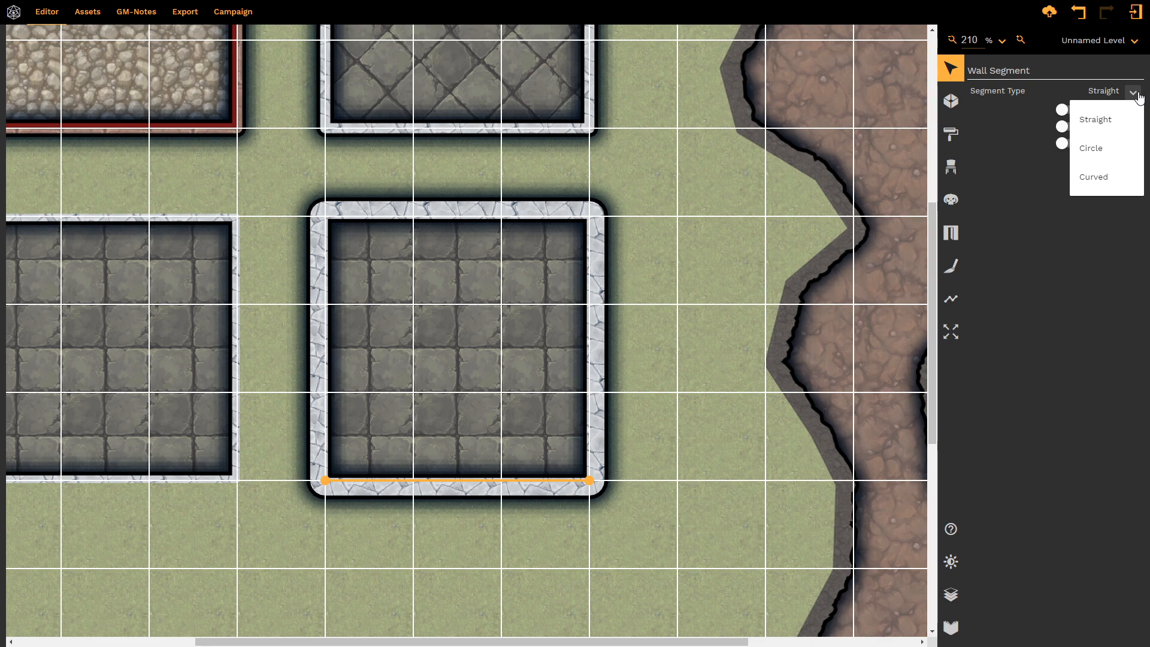
pyautogui.click(1099, 150)
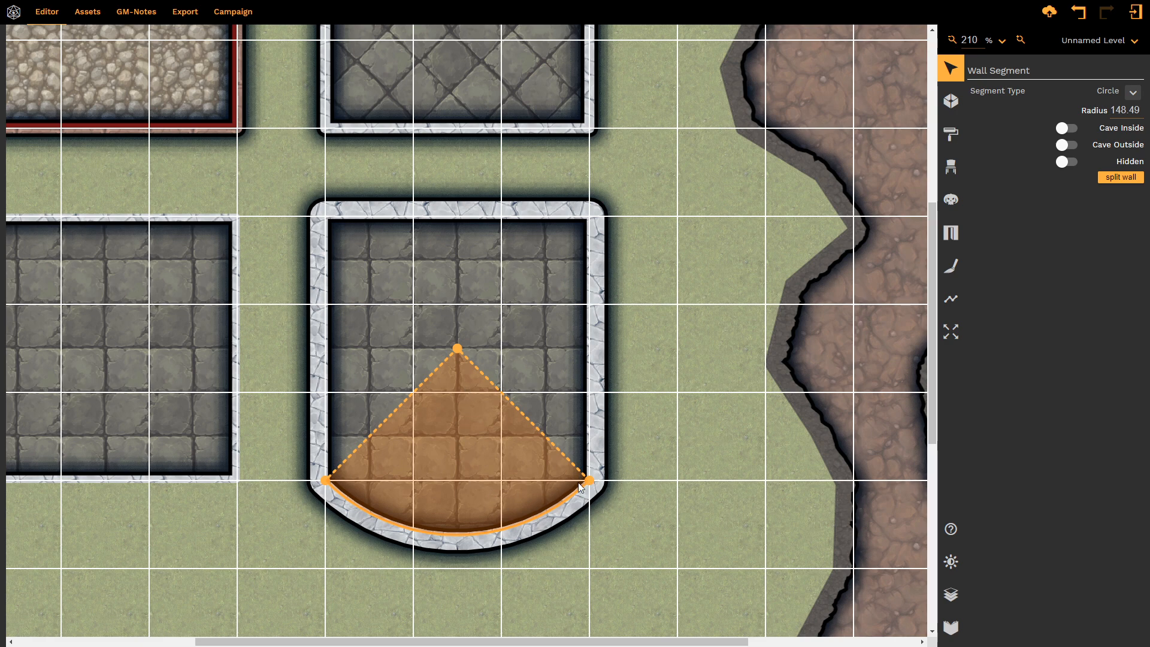
# Try different arc centres for the Treasure Room's lower wall, bending it outward, inward, shallow outward and back to about a semicircle
pyautogui.scroll(-2, 487, 285)
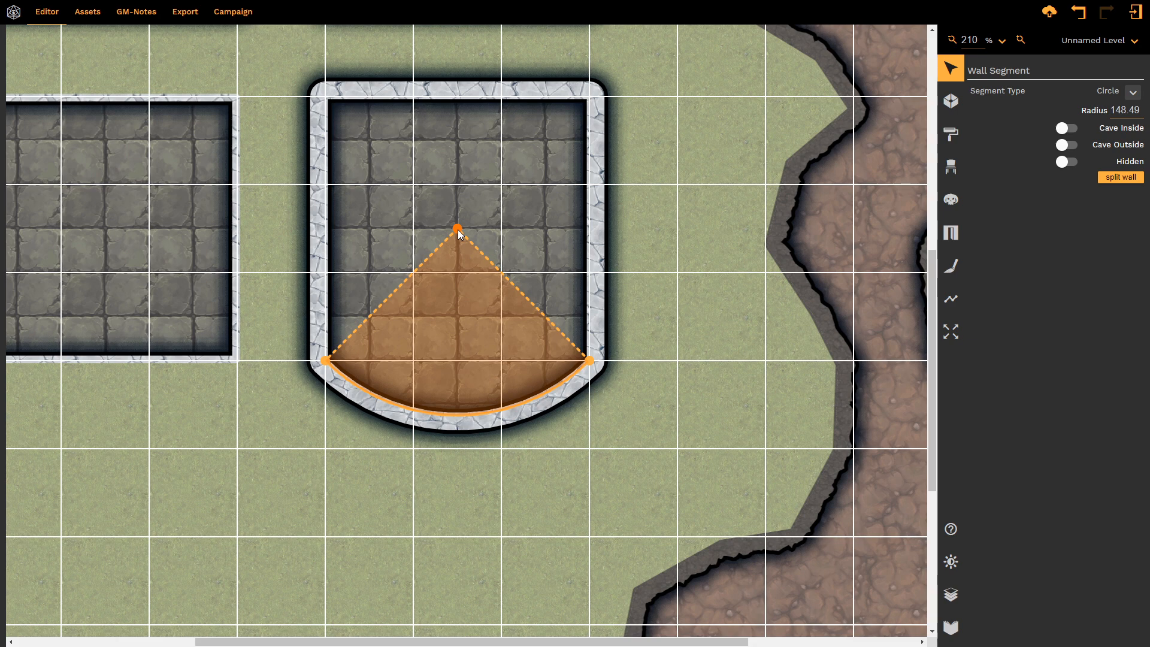
pyautogui.moveTo(458, 230); pyautogui.dragTo(462, 361)
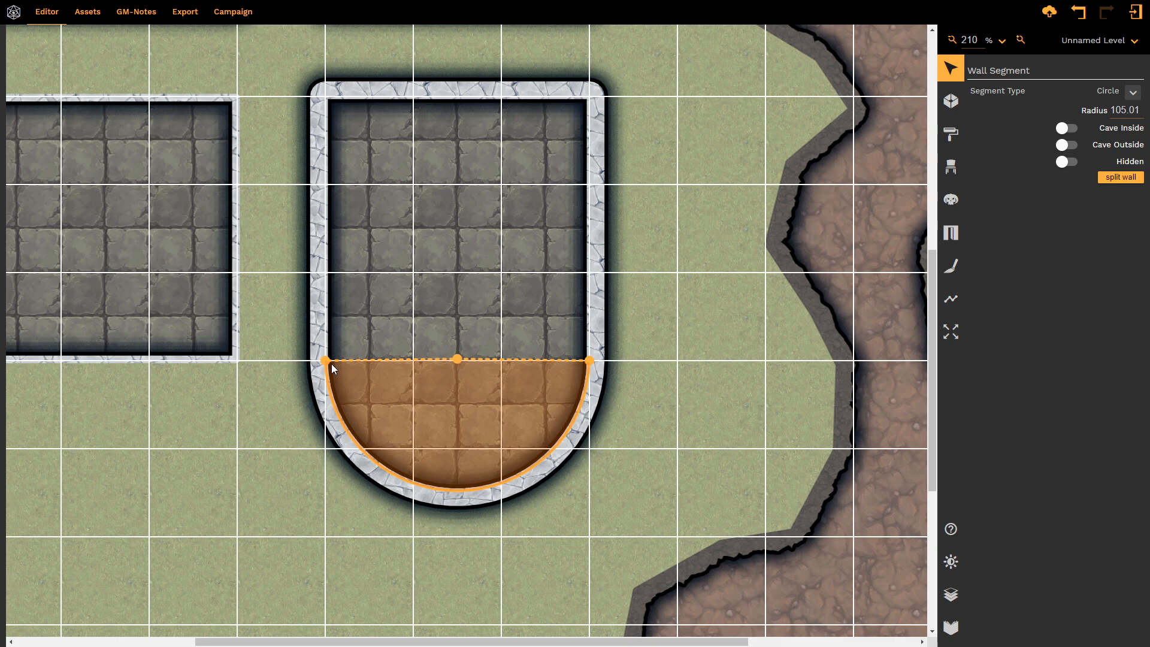
pyautogui.moveTo(457, 359); pyautogui.dragTo(457, 365)
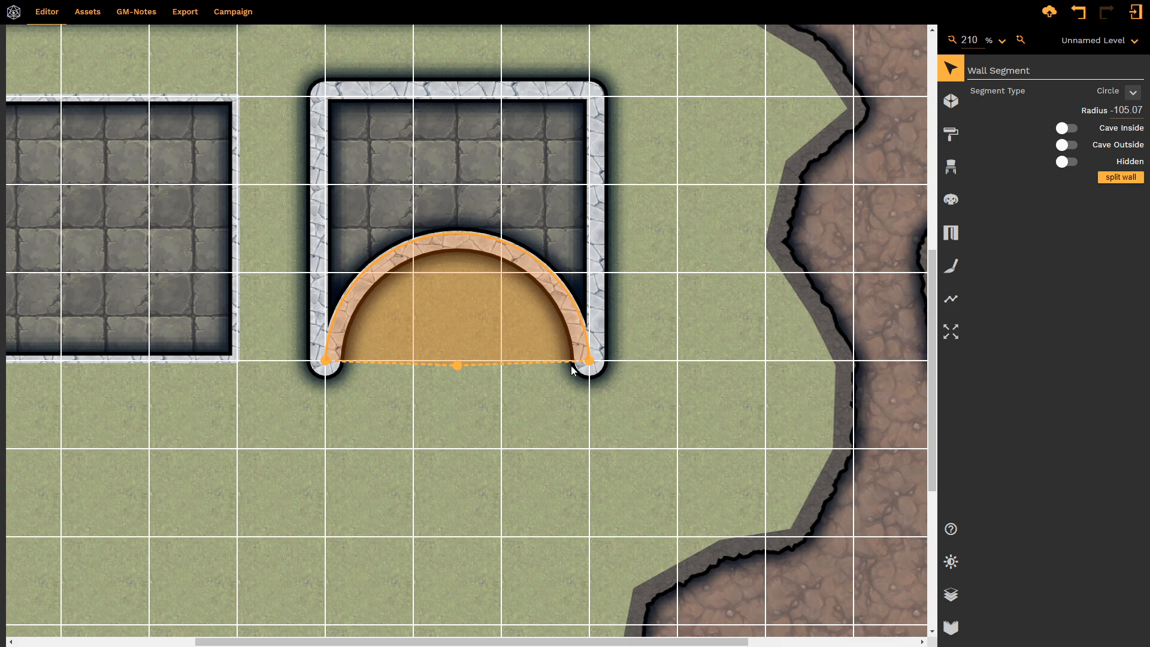
pyautogui.moveTo(456, 365); pyautogui.dragTo(450, 181)
pyautogui.moveTo(451, 129); pyautogui.dragTo(457, 42)
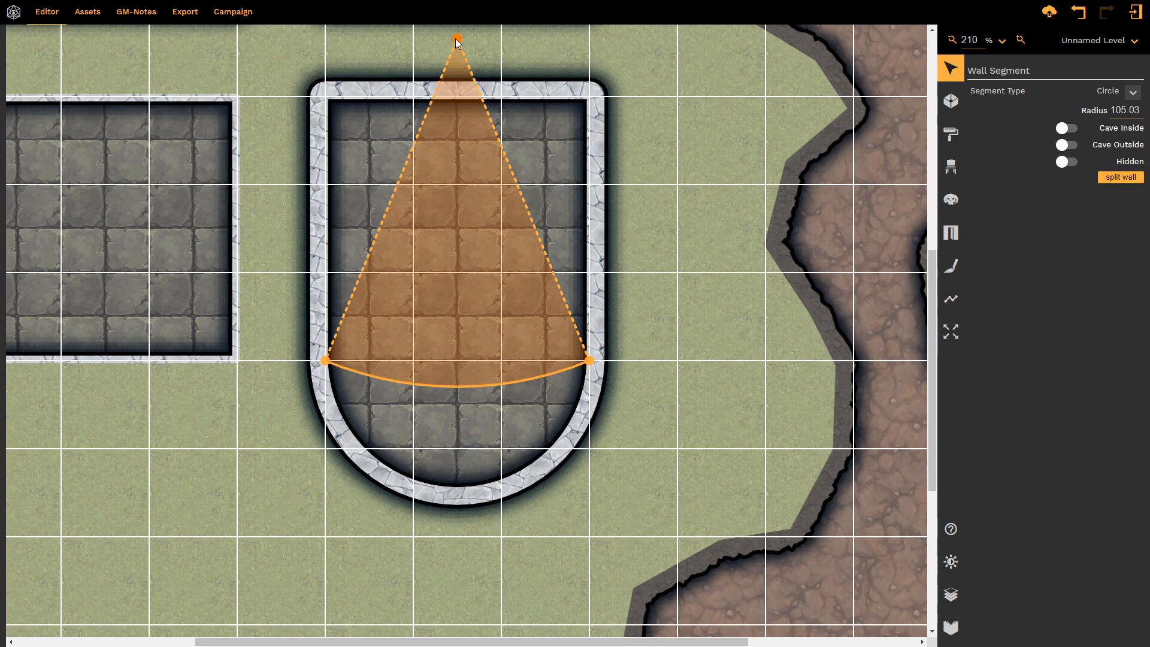
pyautogui.moveTo(455, 40); pyautogui.dragTo(456, 40)
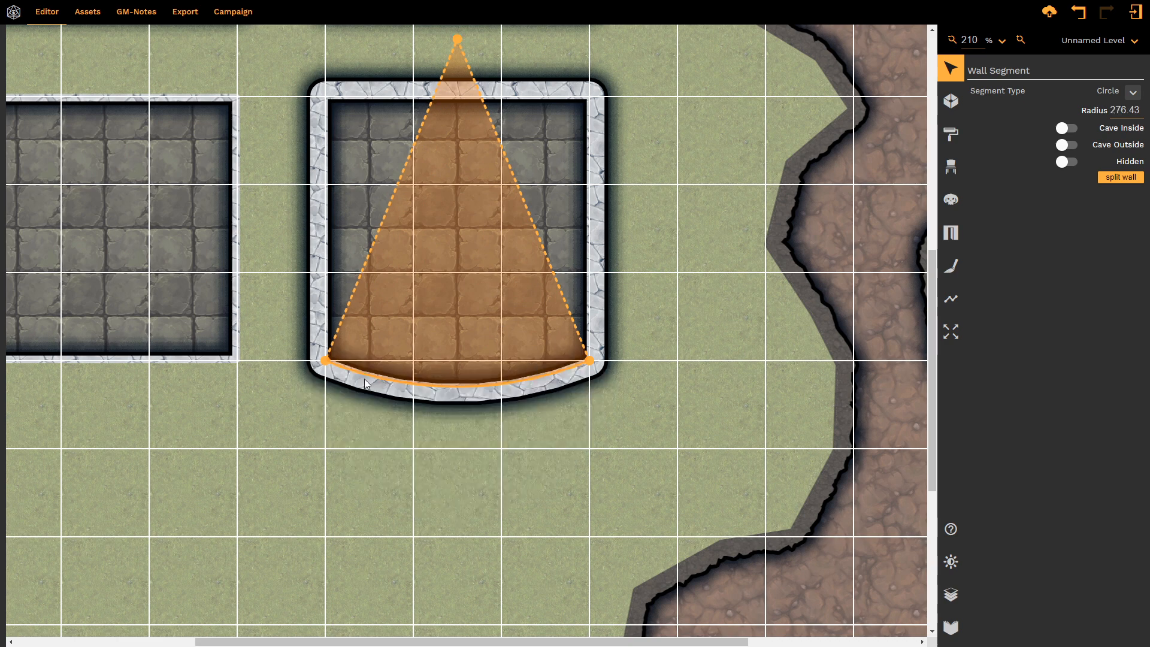
pyautogui.moveTo(458, 42); pyautogui.dragTo(484, 356)
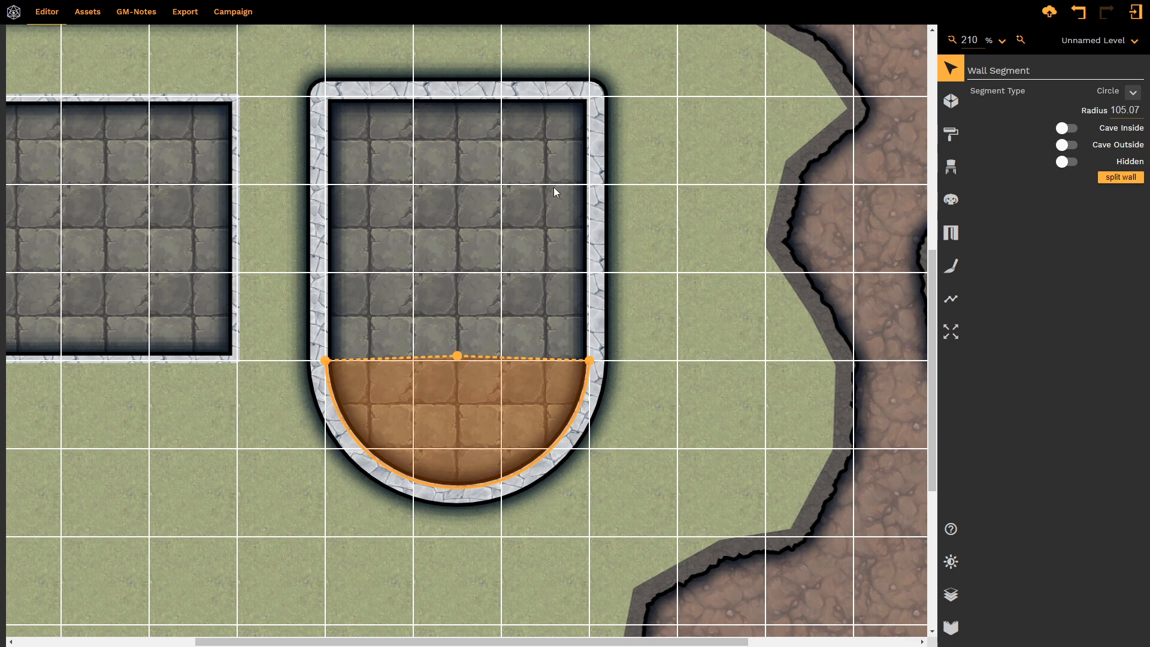
# Set the segment type of the Treasure Room's right wall to Circle
pyautogui.click(550, 302)
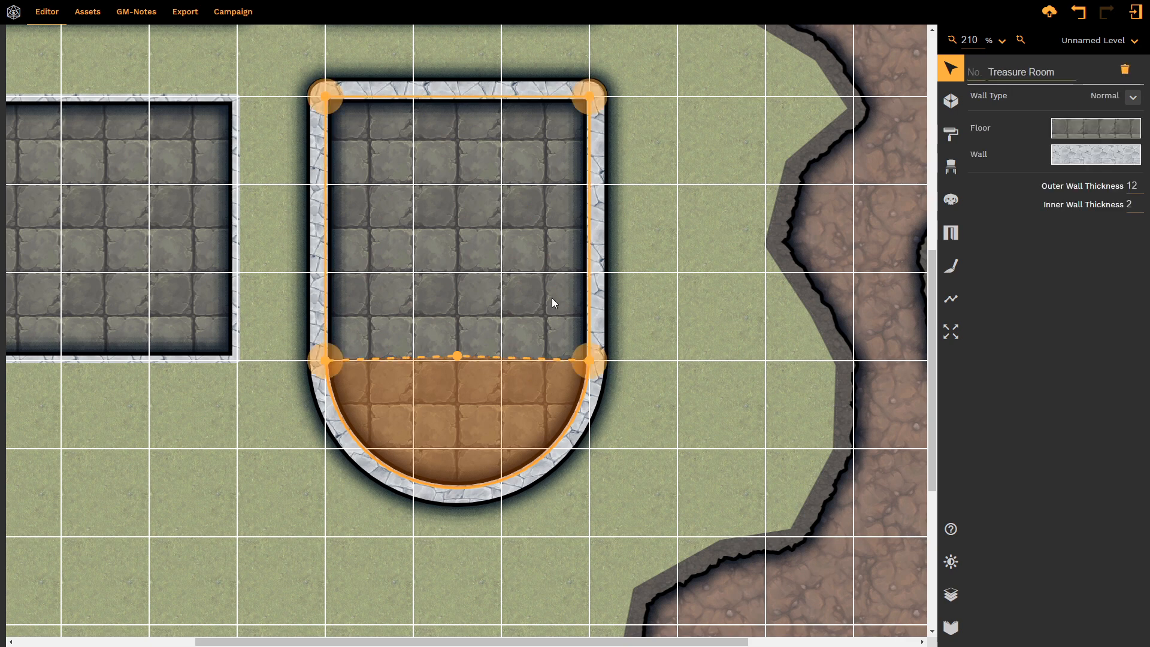
pyautogui.click(590, 257)
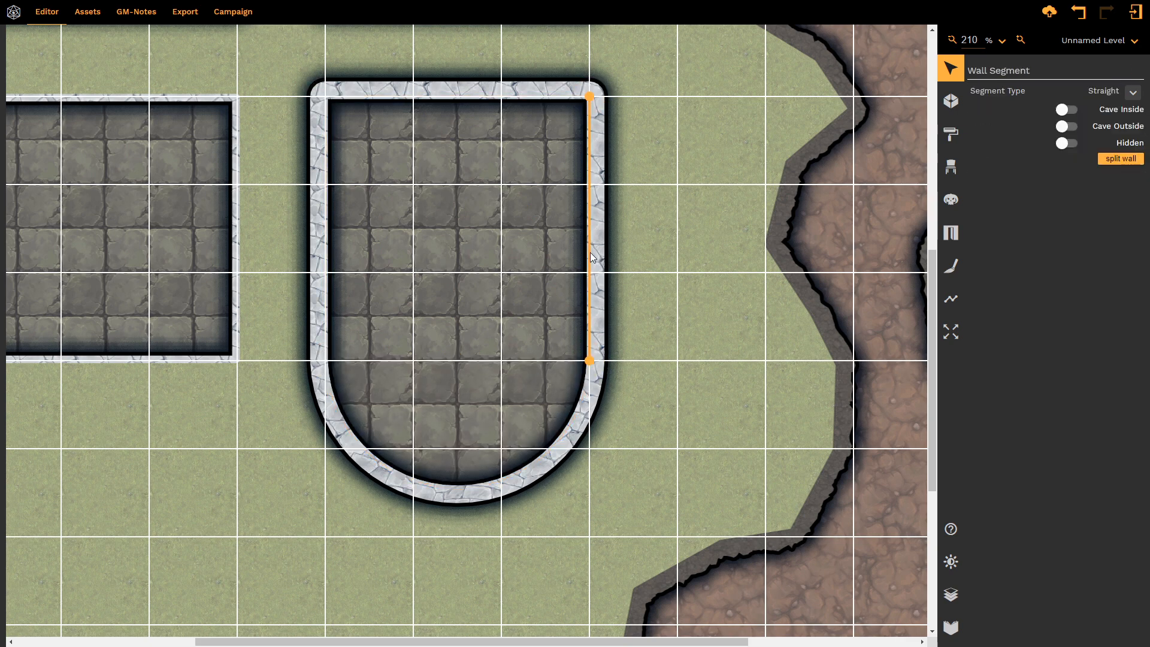
pyautogui.click(1131, 93)
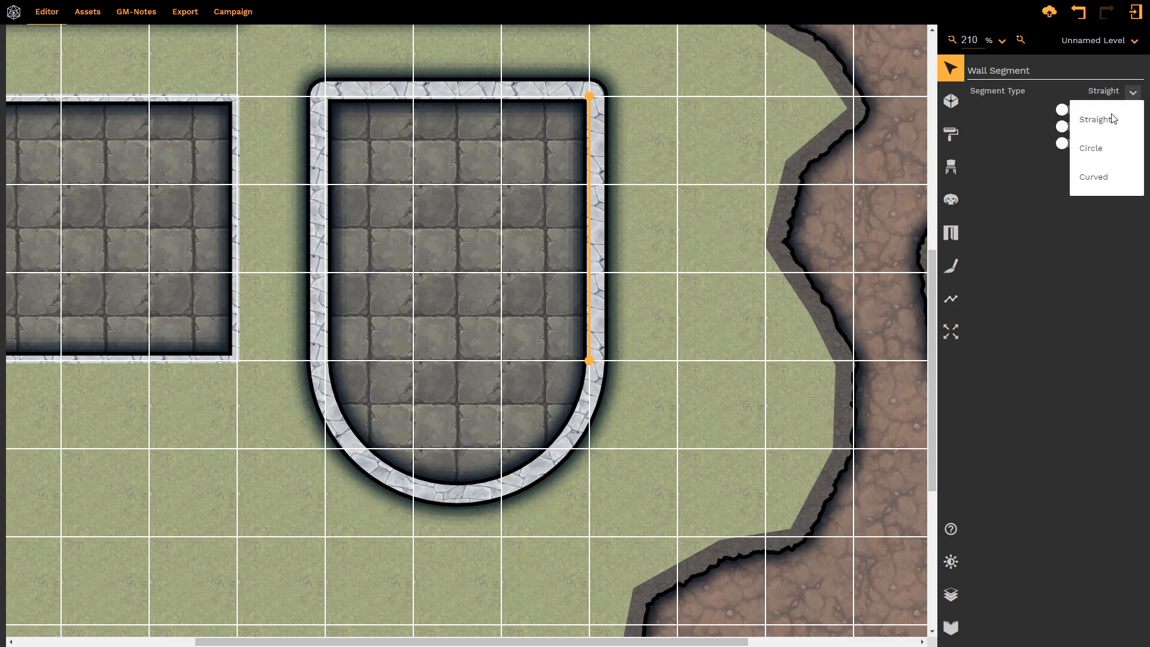
pyautogui.click(1093, 148)
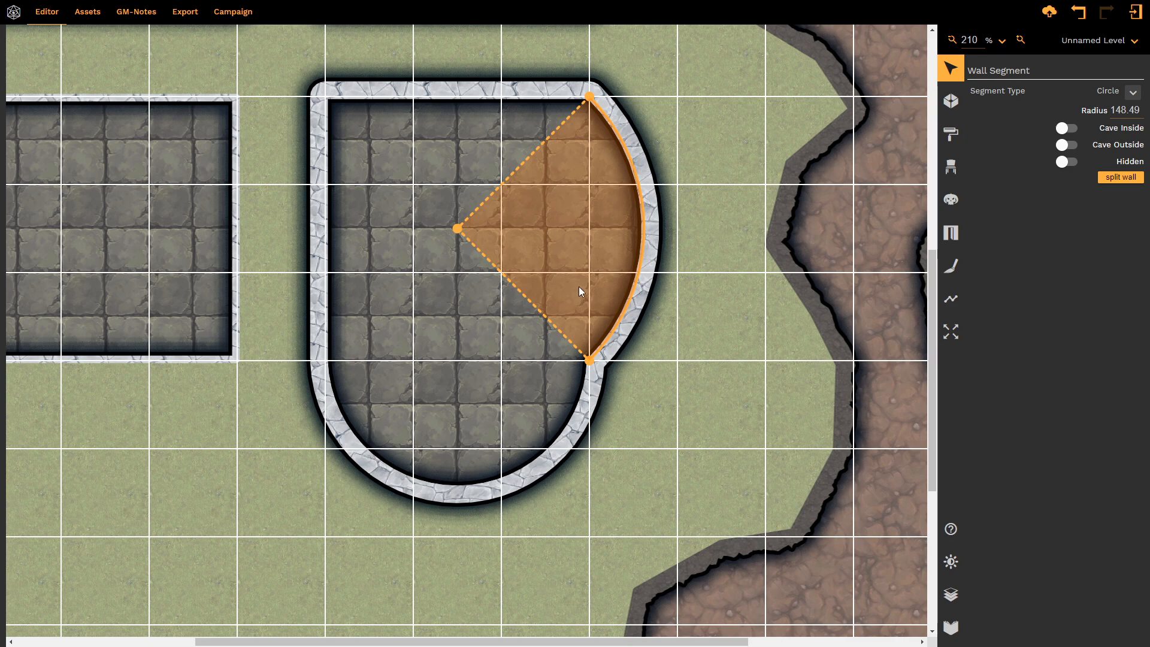
# Move the lower wall's arc centre up to the right wall's arc centre so both arcs share one centre
pyautogui.click(470, 407)
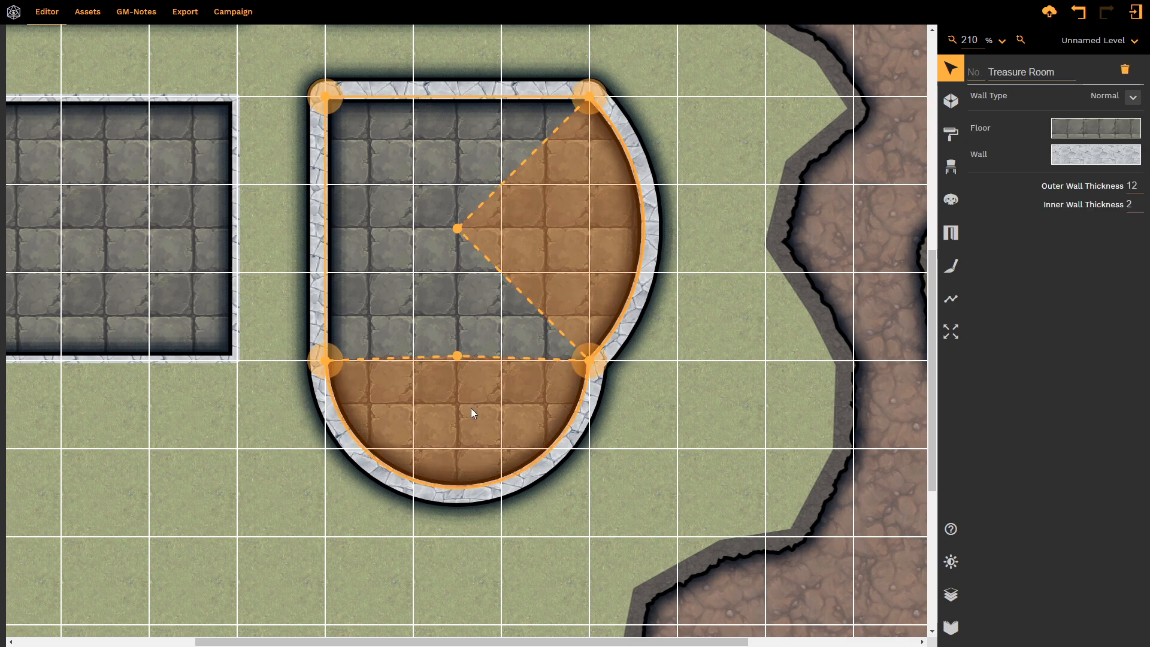
pyautogui.moveTo(458, 354); pyautogui.dragTo(454, 228)
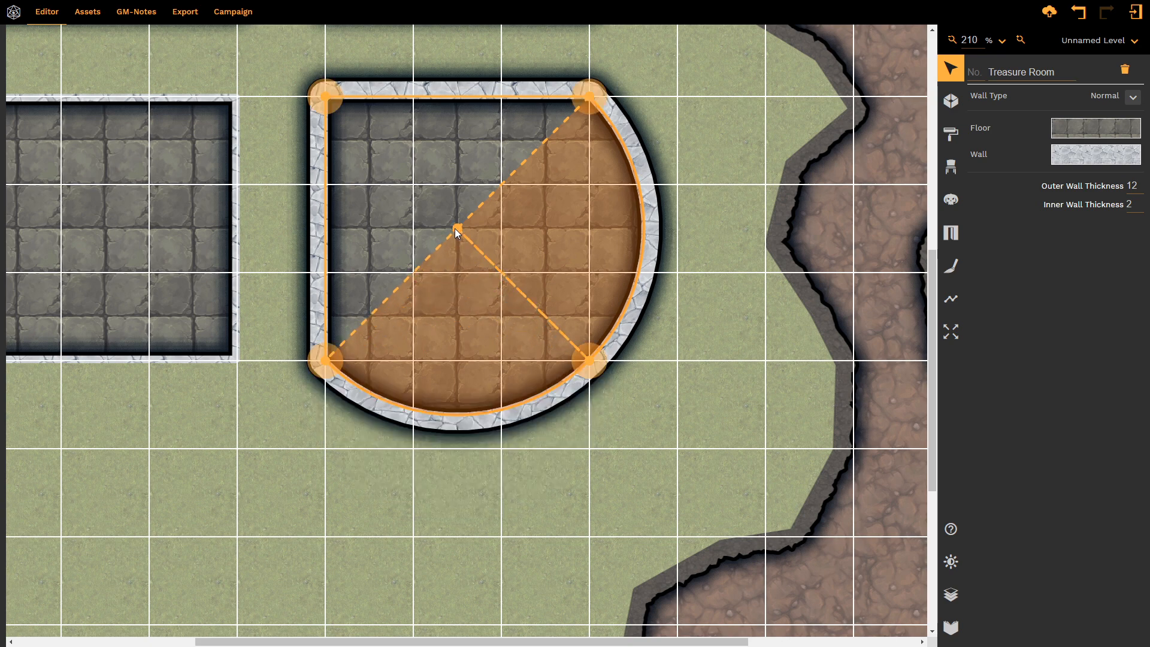
pyautogui.click(719, 315)
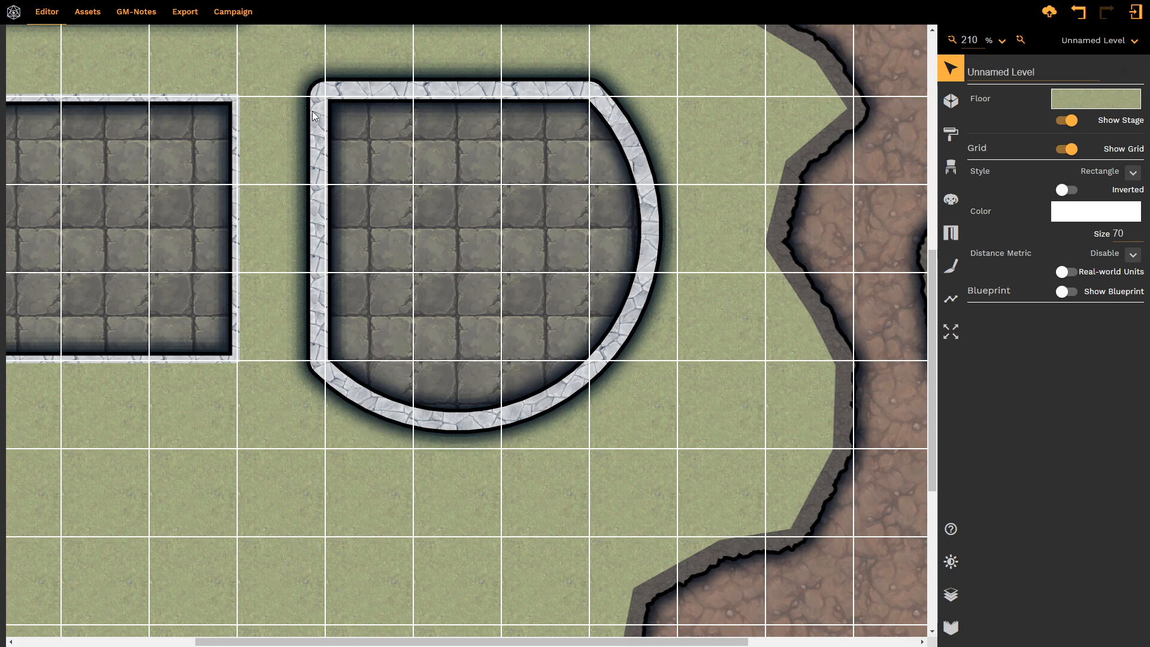
# Set the segment type of the Treasure Room's left and upper walls to Circle to complete the round room
pyautogui.click(324, 230)
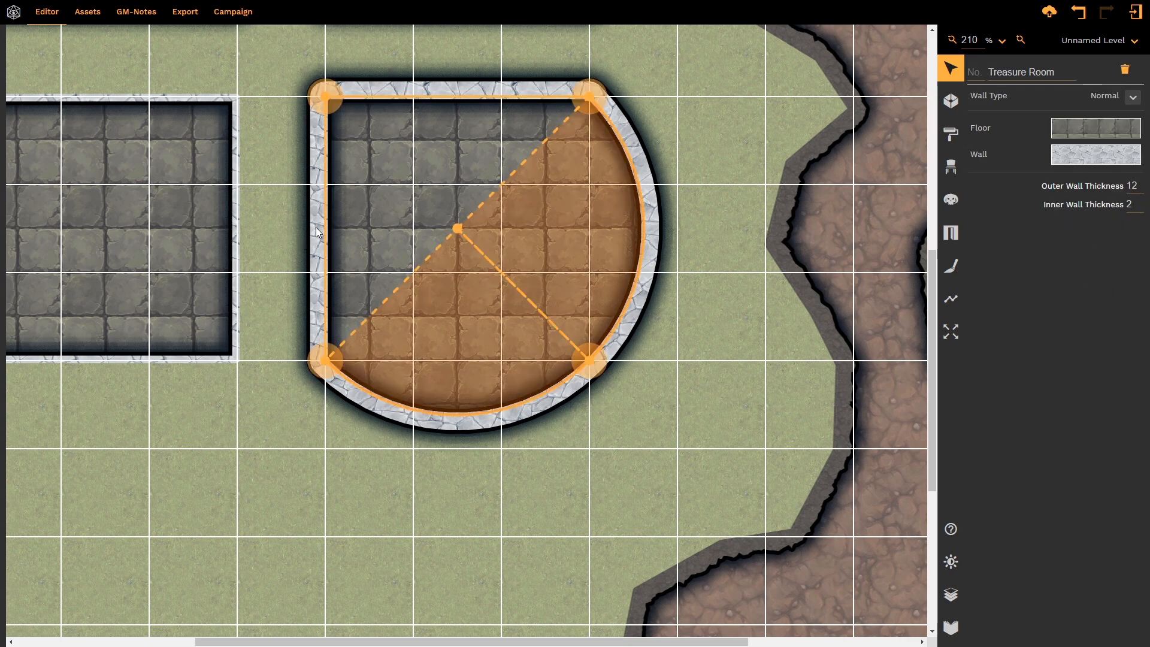
pyautogui.click(325, 226)
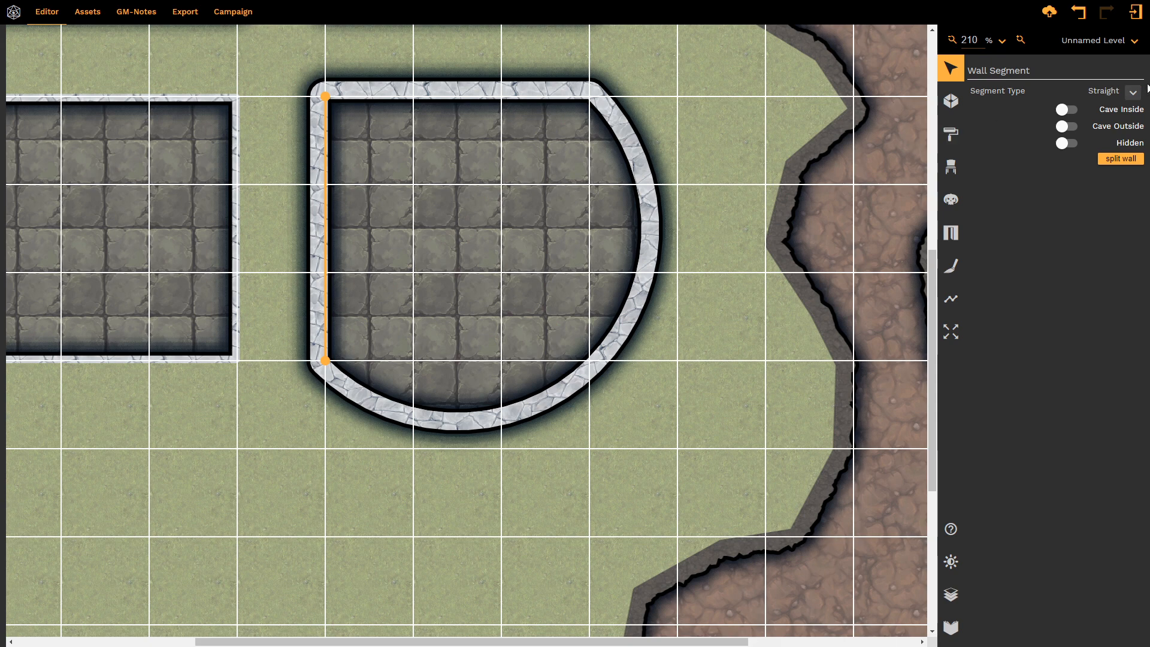
pyautogui.click(1132, 91)
pyautogui.click(1096, 148)
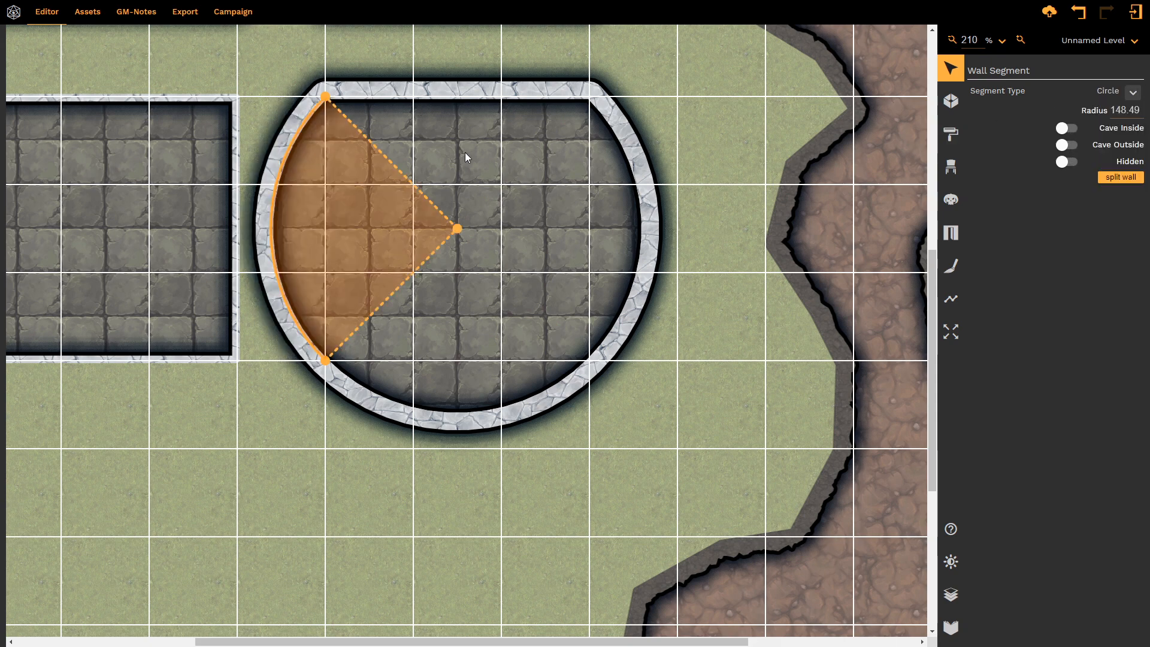
pyautogui.click(470, 118)
pyautogui.click(472, 96)
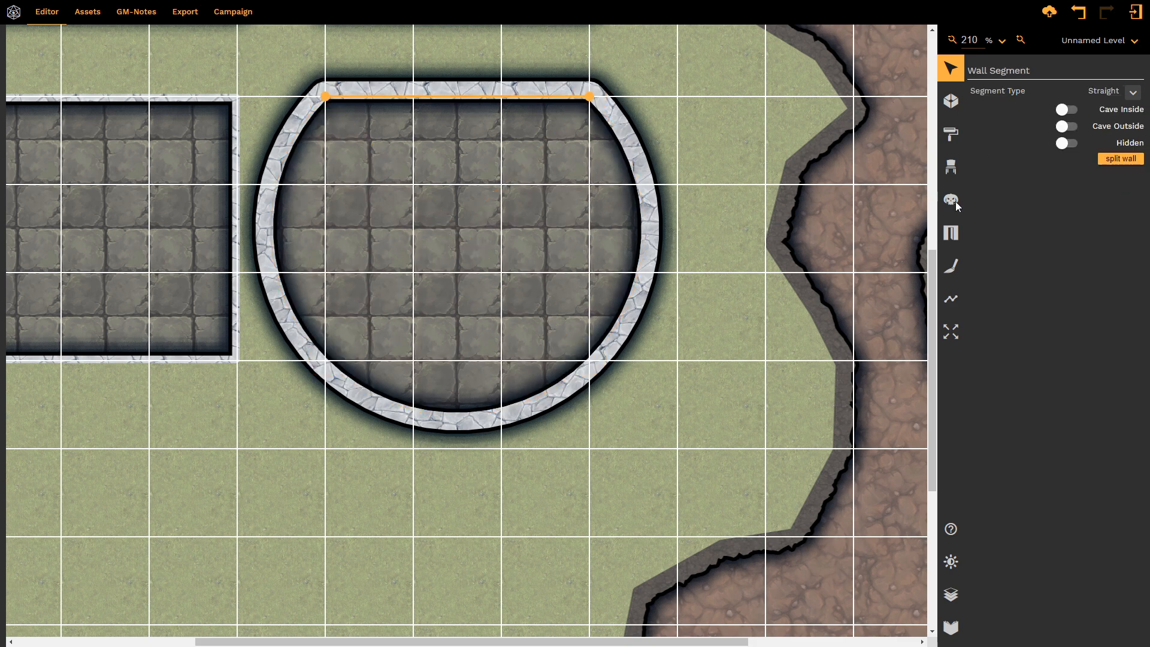
pyautogui.click(1133, 94)
pyautogui.click(1098, 150)
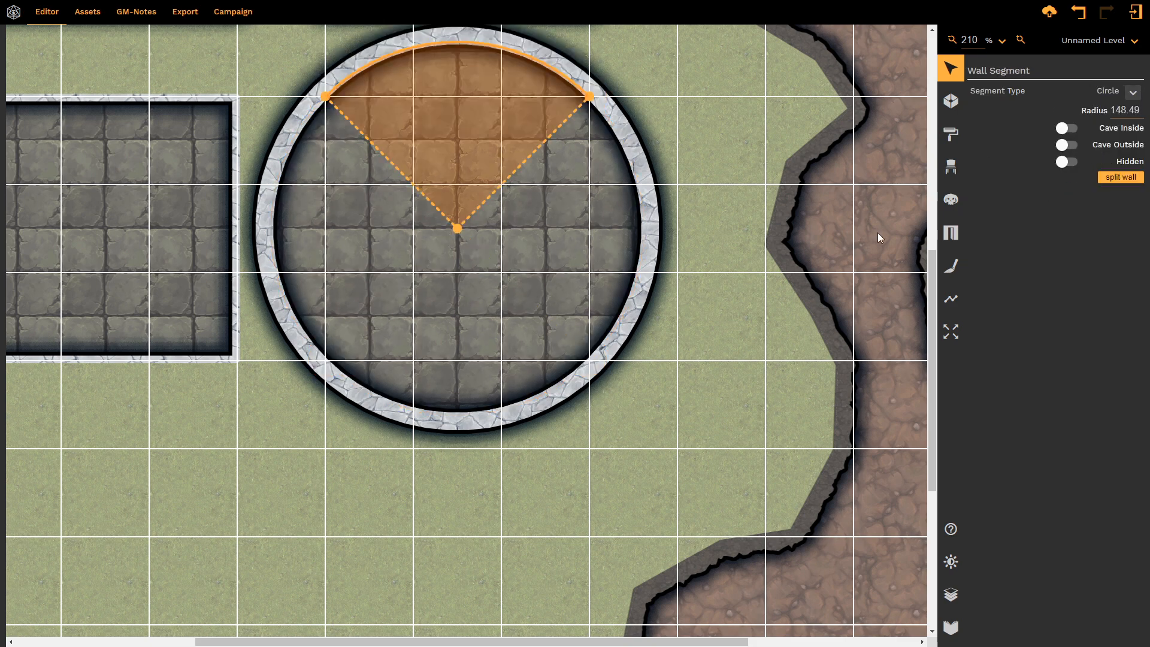
# Move the whole circular Treasure Room one grid square to the right and one grid square down
pyautogui.click(723, 376)
pyautogui.click(533, 362)
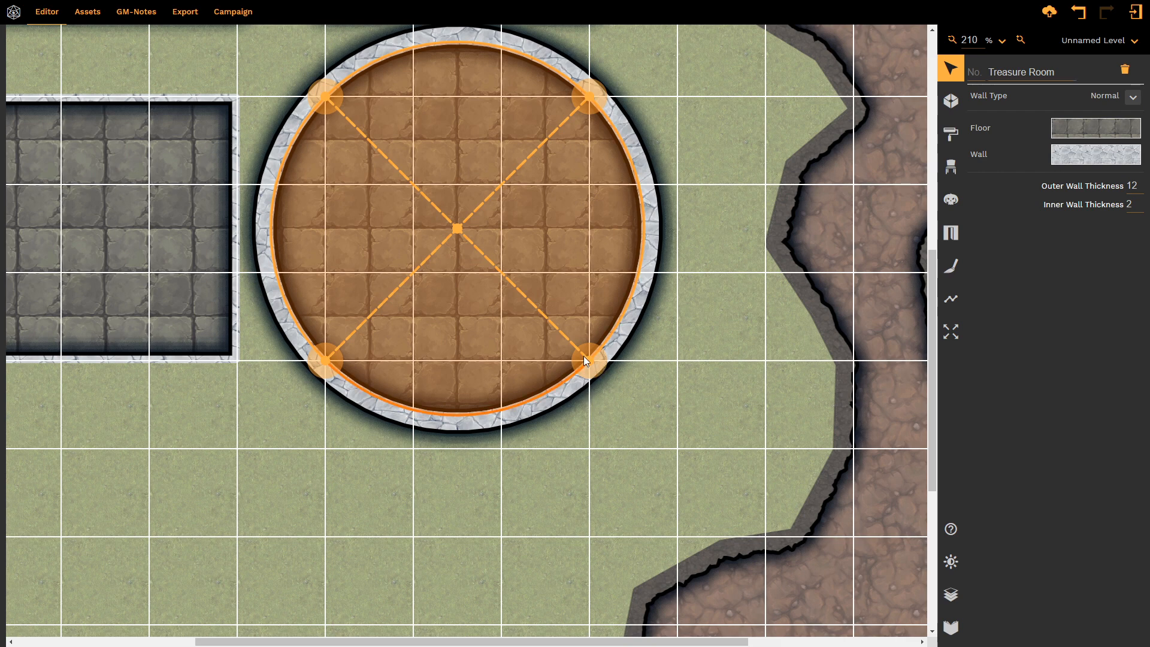
pyautogui.moveTo(601, 369); pyautogui.dragTo(671, 448)
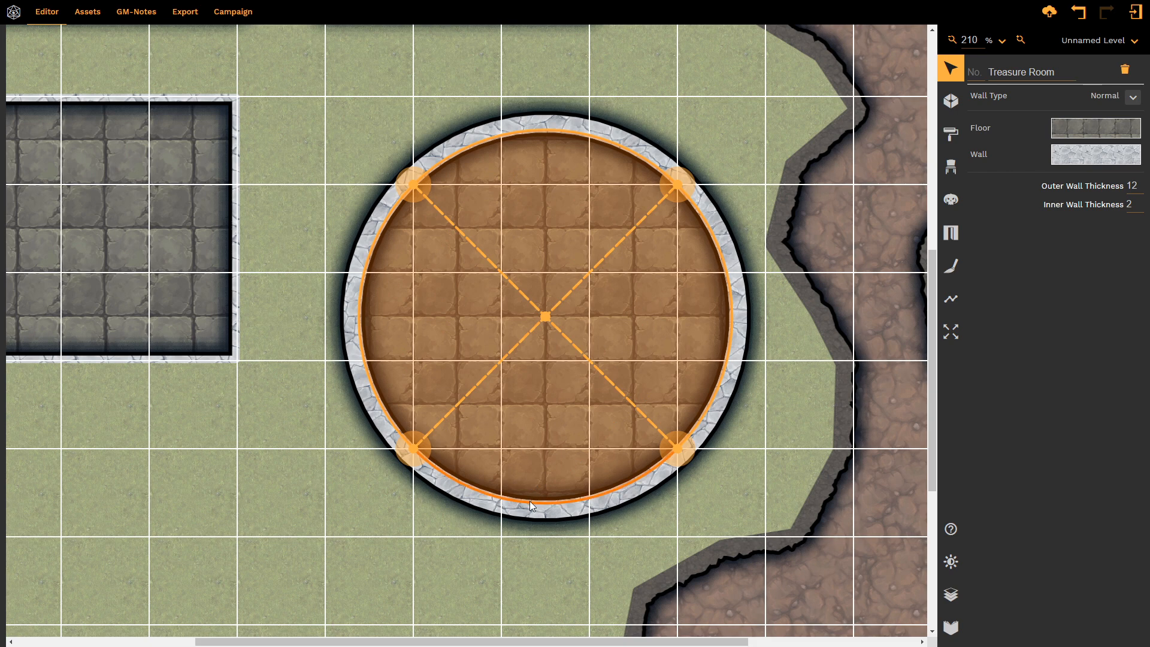
pyautogui.moveTo(563, 421); pyautogui.dragTo(565, 423)
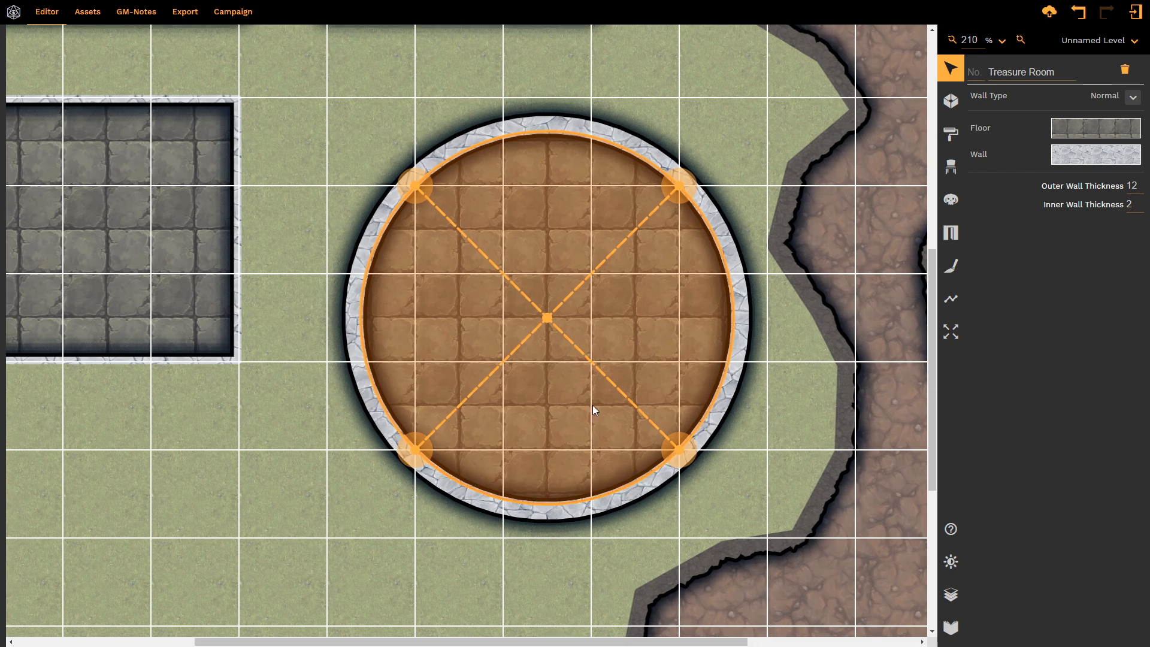
# Set the Treasure Room's left wall segment to Curved and reposition both control handles to bend it inward
pyautogui.click(368, 289)
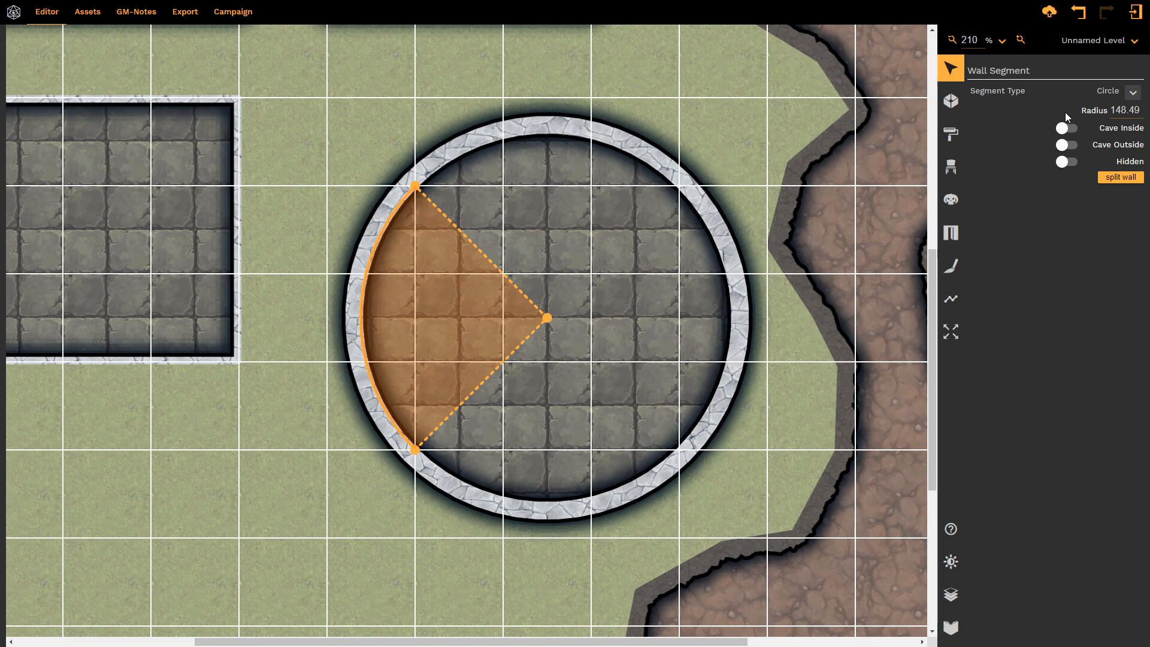
pyautogui.click(1132, 93)
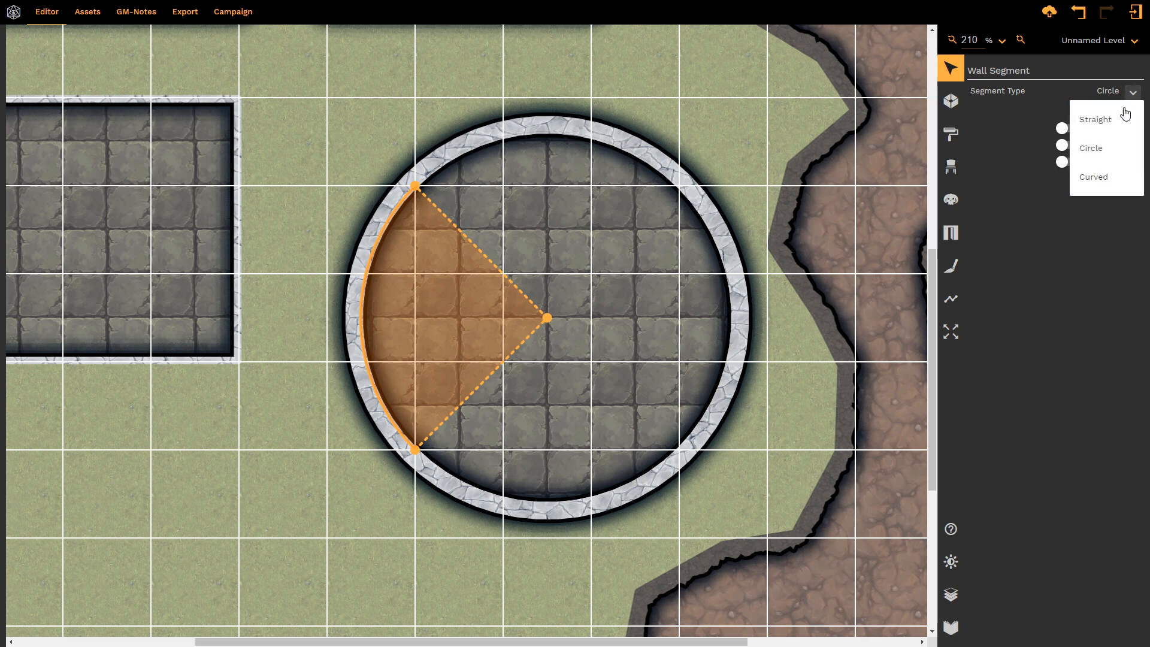
pyautogui.click(1099, 178)
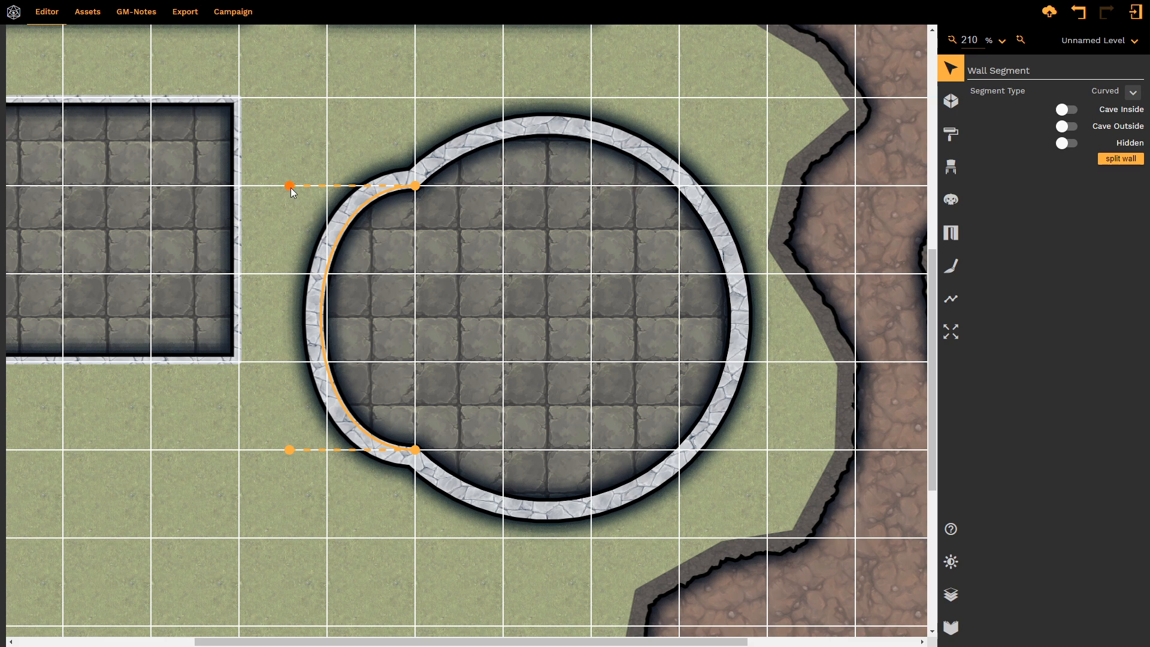
pyautogui.moveTo(291, 188); pyautogui.dragTo(563, 290)
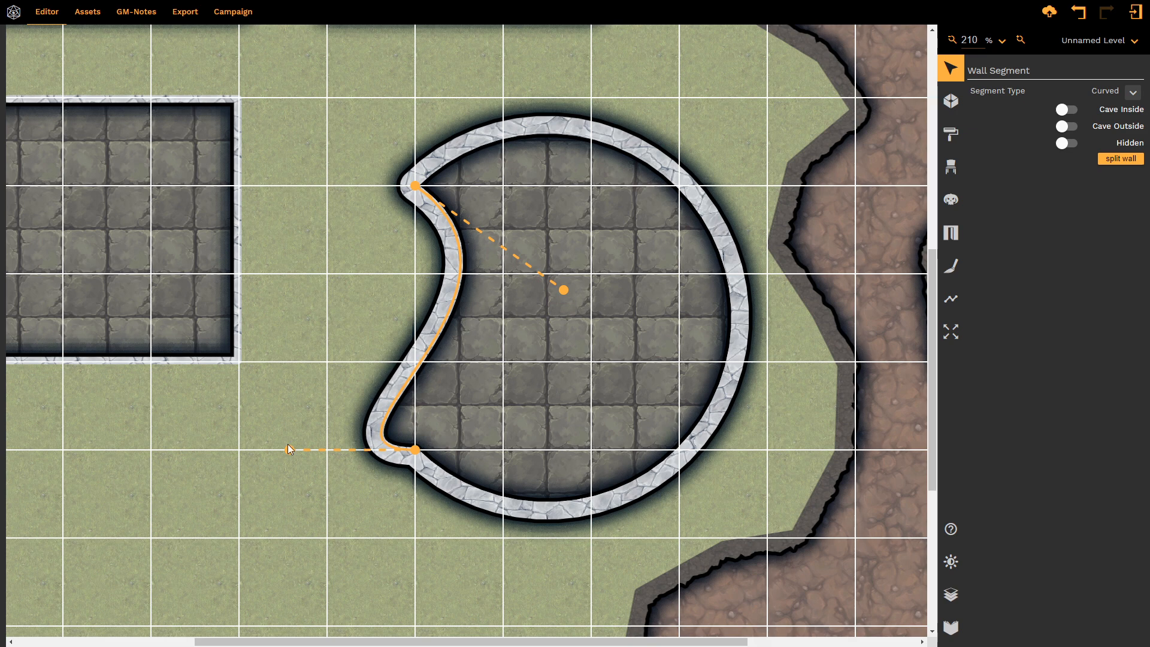
pyautogui.moveTo(289, 449); pyautogui.dragTo(318, 327)
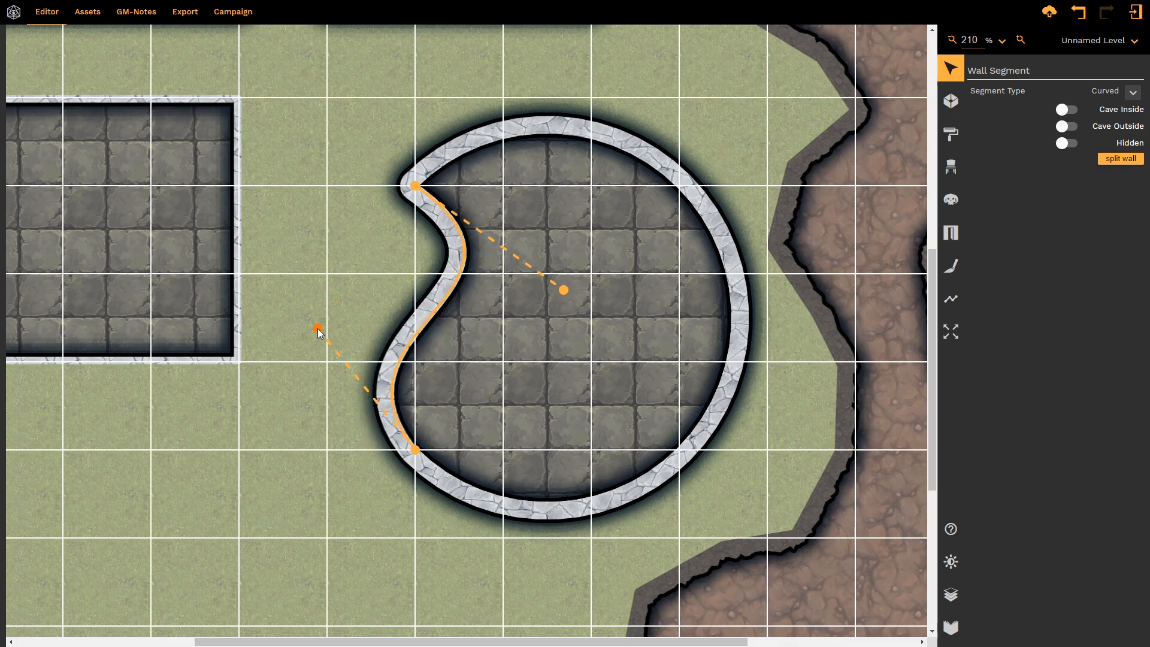
pyautogui.moveTo(318, 327); pyautogui.dragTo(465, 382)
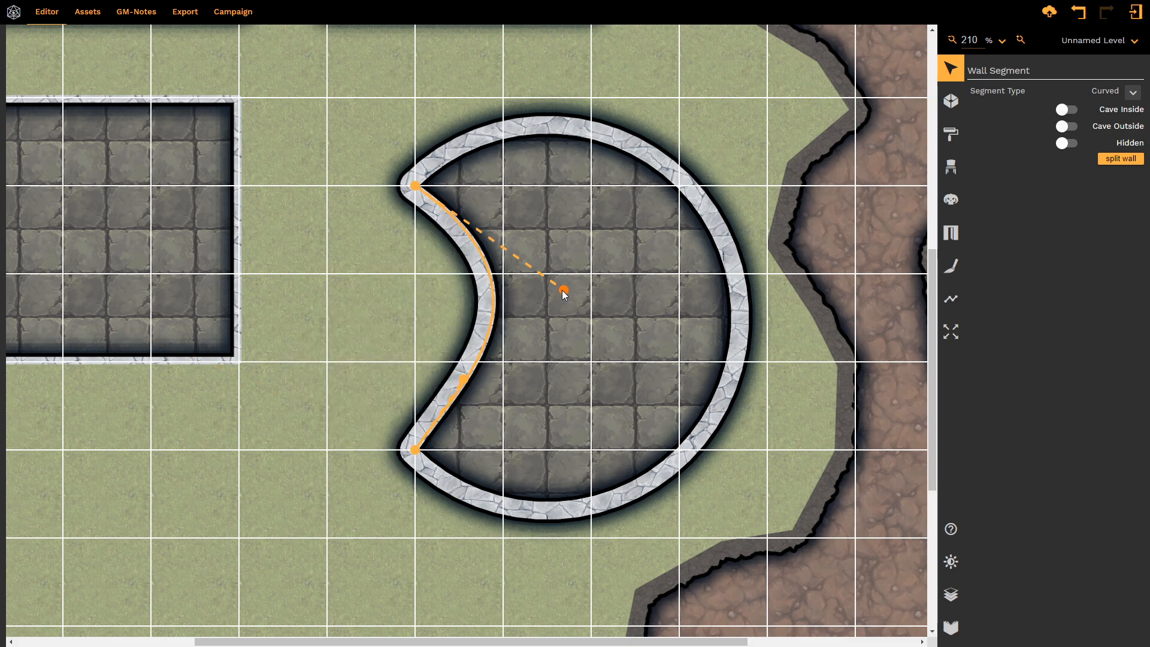
# Reshape the curved left wall with its control handles into an outward lobe, an S-curve and a gentle outward arc
pyautogui.moveTo(564, 290); pyautogui.dragTo(197, 60)
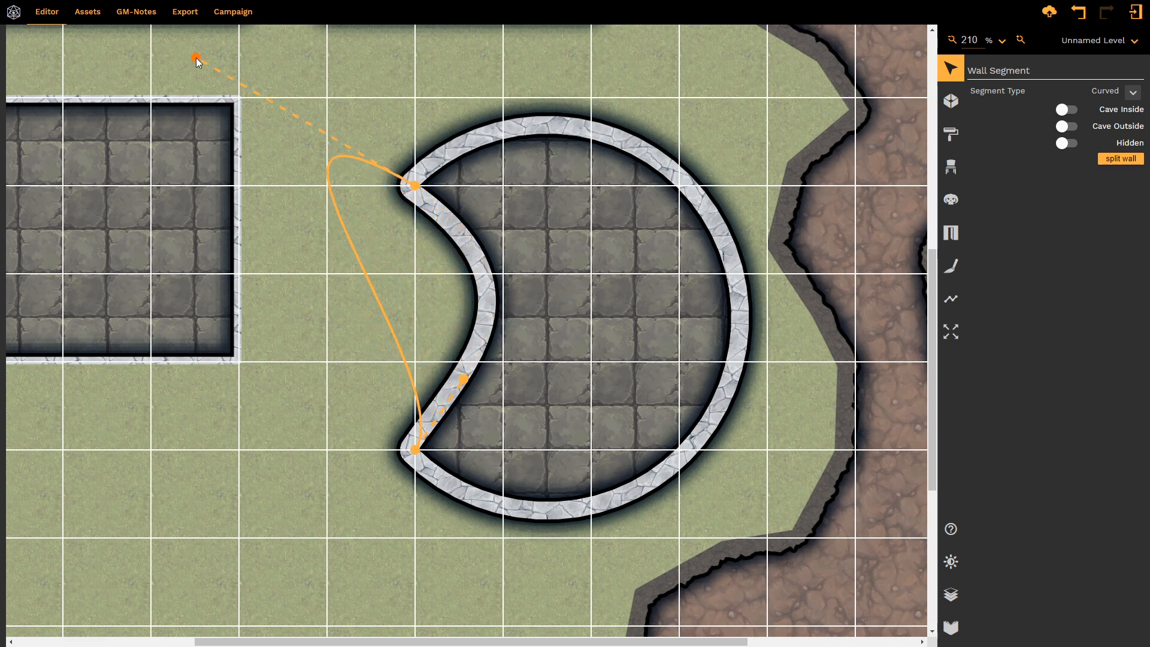
pyautogui.moveTo(464, 380); pyautogui.dragTo(253, 145)
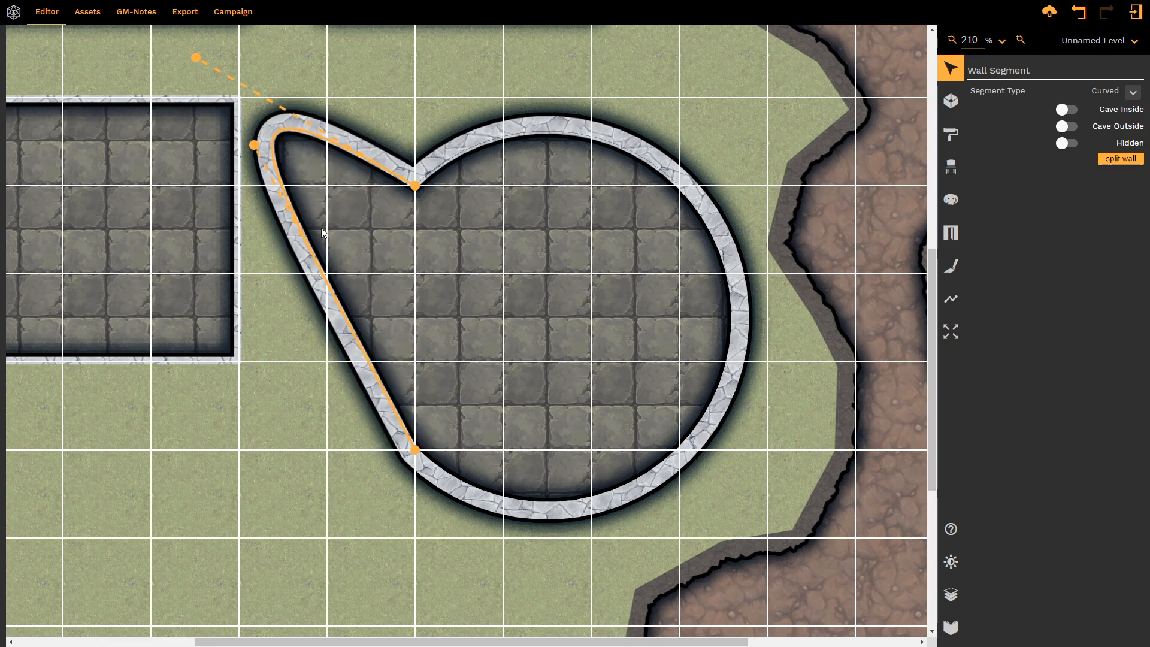
pyautogui.moveTo(254, 146); pyautogui.dragTo(302, 432)
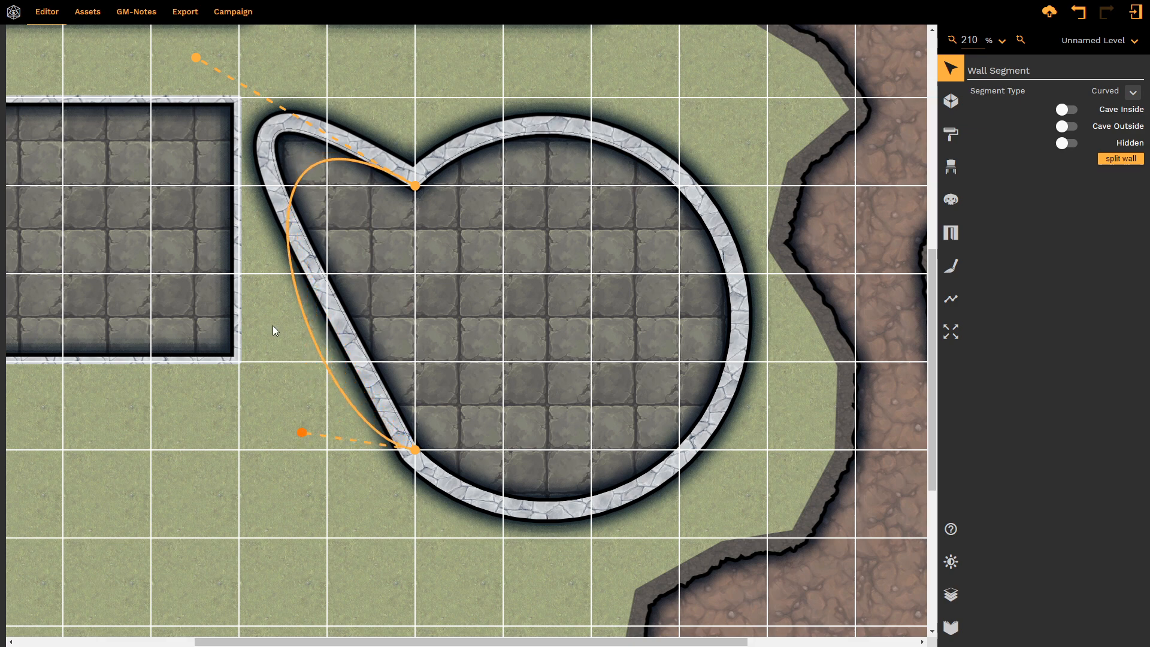
pyautogui.moveTo(199, 59); pyautogui.dragTo(507, 239)
pyautogui.moveTo(302, 432); pyautogui.dragTo(506, 398)
pyautogui.moveTo(506, 239); pyautogui.dragTo(361, 270)
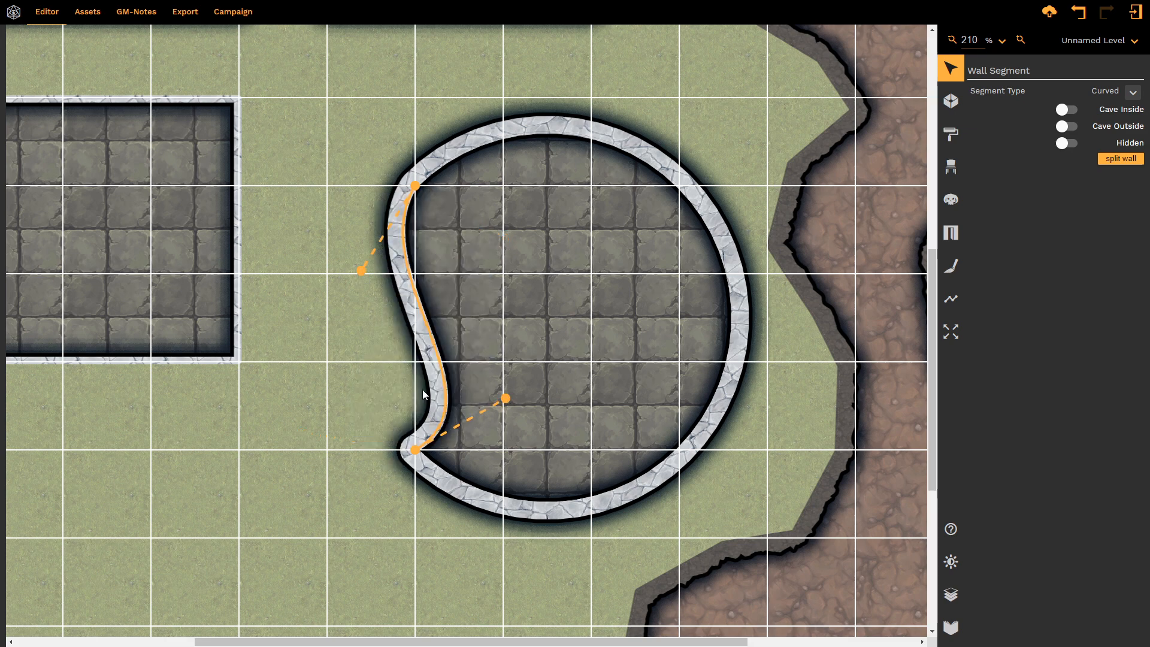
pyautogui.moveTo(506, 398); pyautogui.dragTo(343, 358)
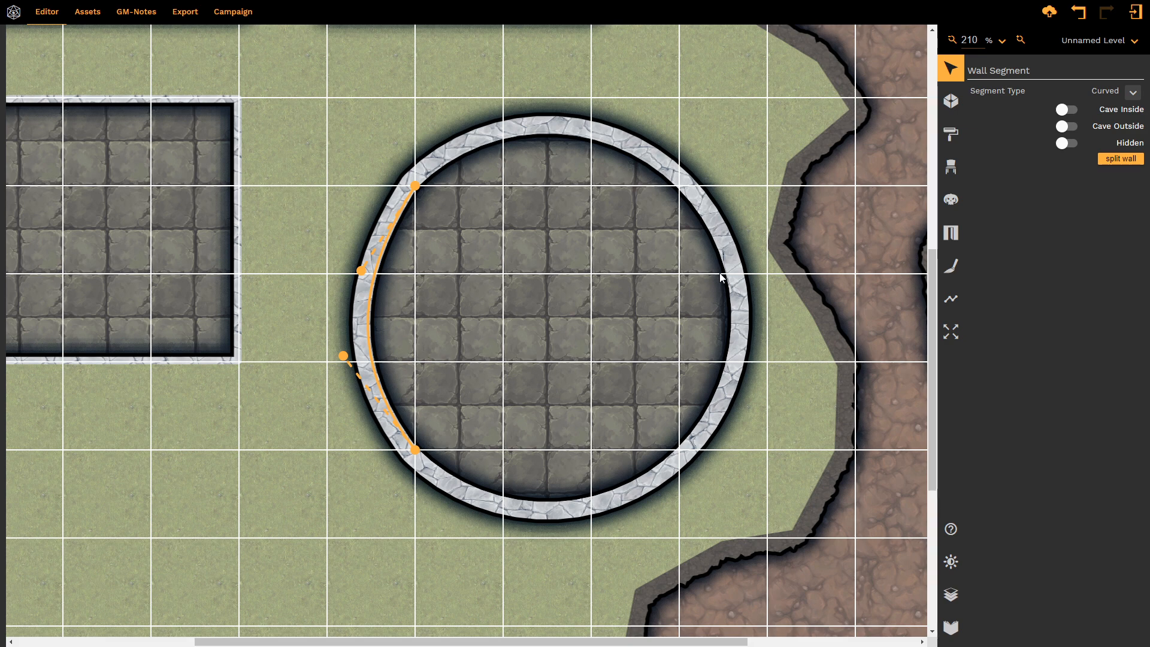
# Set the segment type of the Treasure Room's left wall to Straight
pyautogui.click(734, 296)
pyautogui.click(732, 293)
pyautogui.click(371, 288)
pyautogui.click(369, 304)
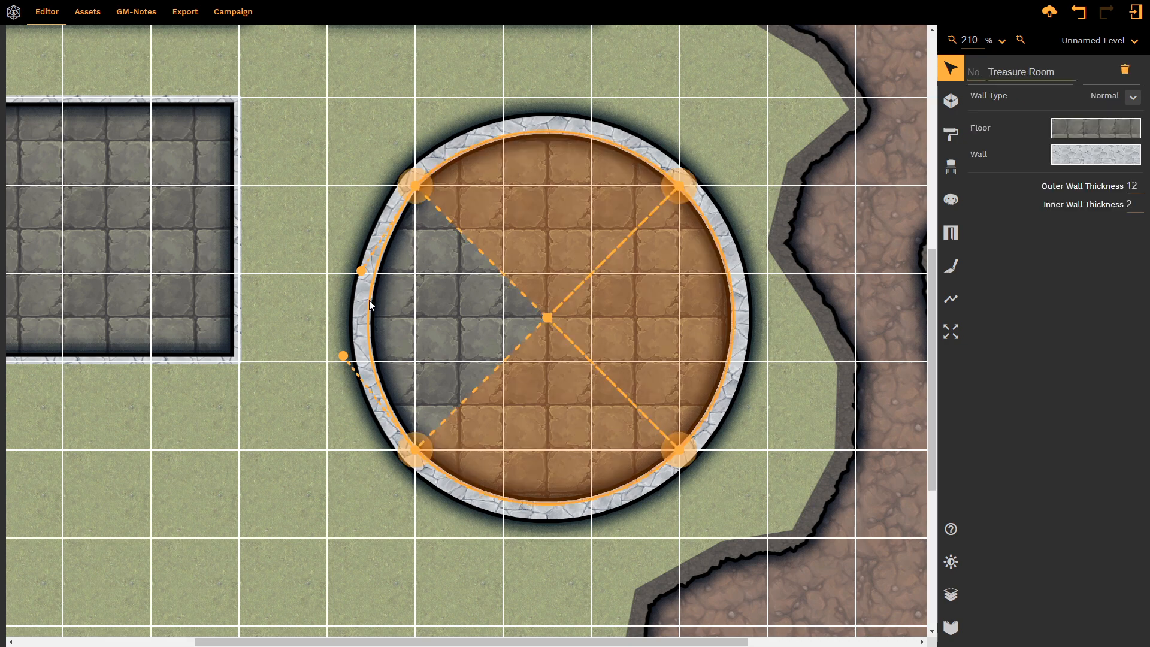
pyautogui.click(371, 300)
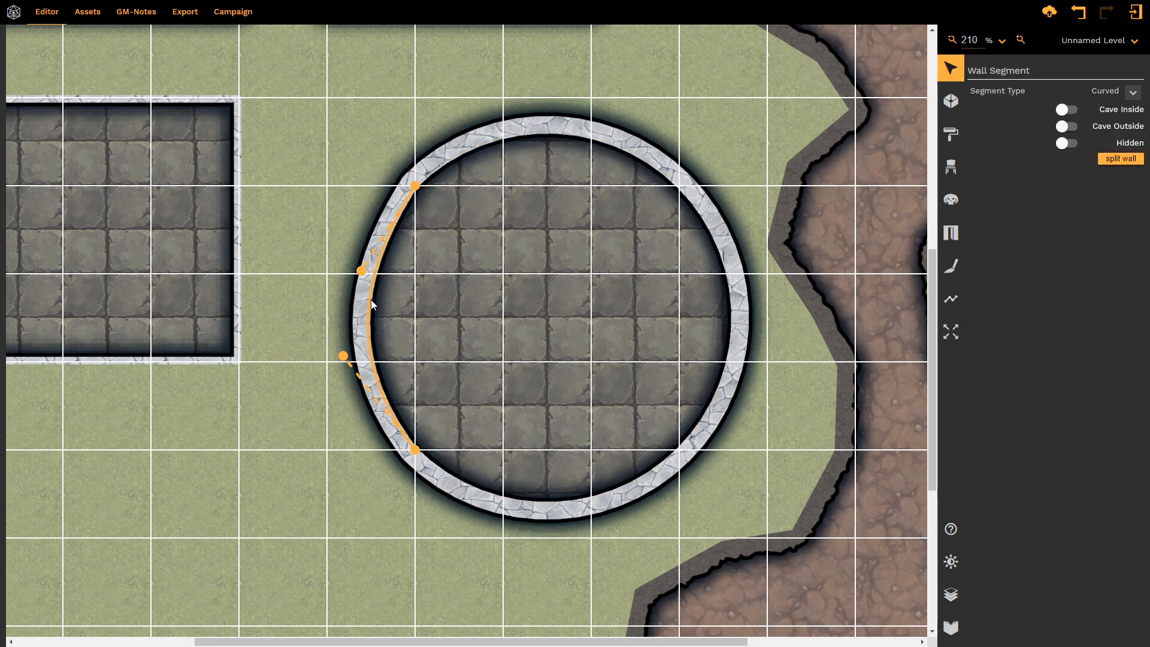
pyautogui.click(1133, 93)
pyautogui.click(1124, 117)
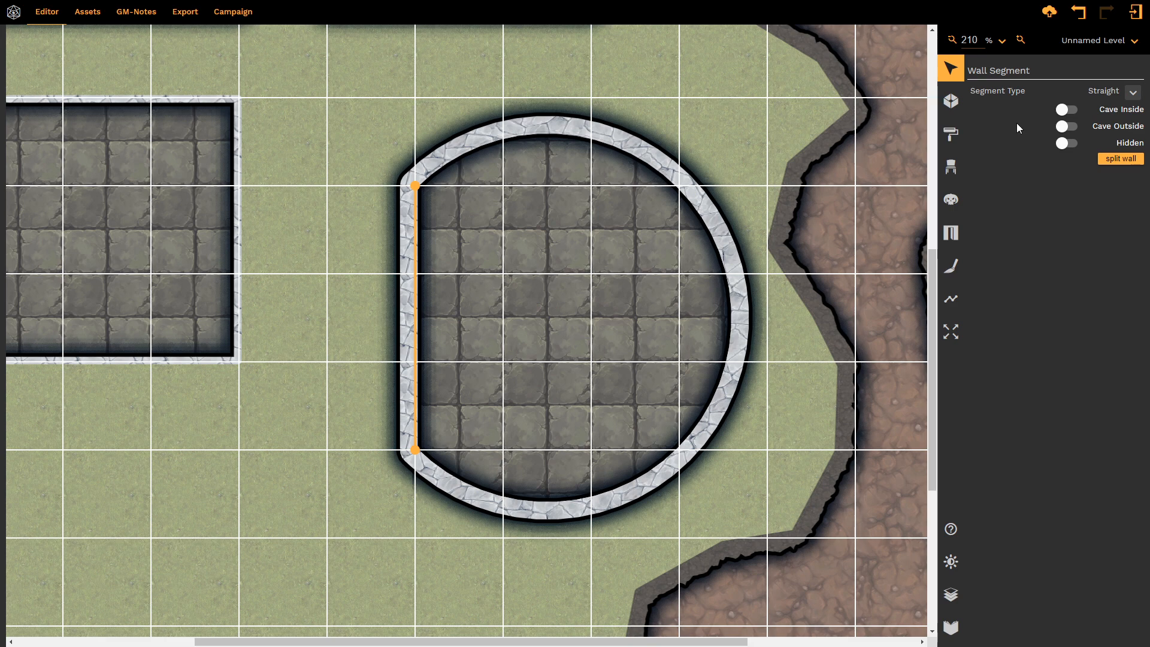
# Set the segment type of the Treasure Room's left wall to Circle
pyautogui.click(1133, 92)
pyautogui.click(1112, 147)
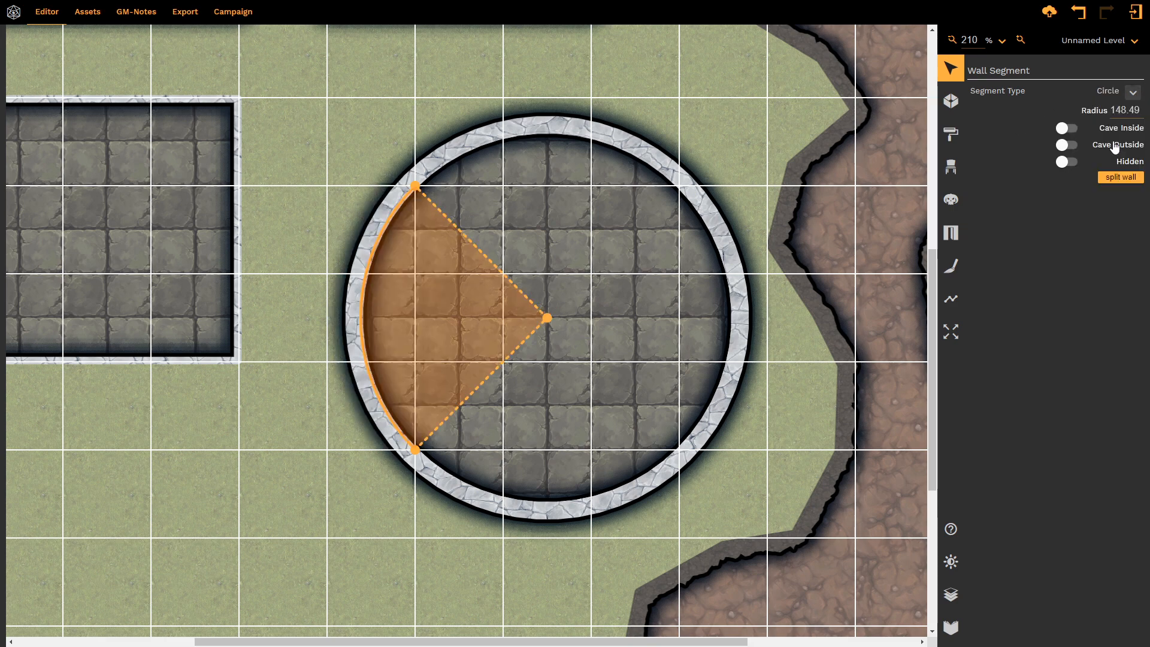
# Turn on Cave Inside and Cave Outside for the Treasure Room's bottom wall segment
pyautogui.click(529, 502)
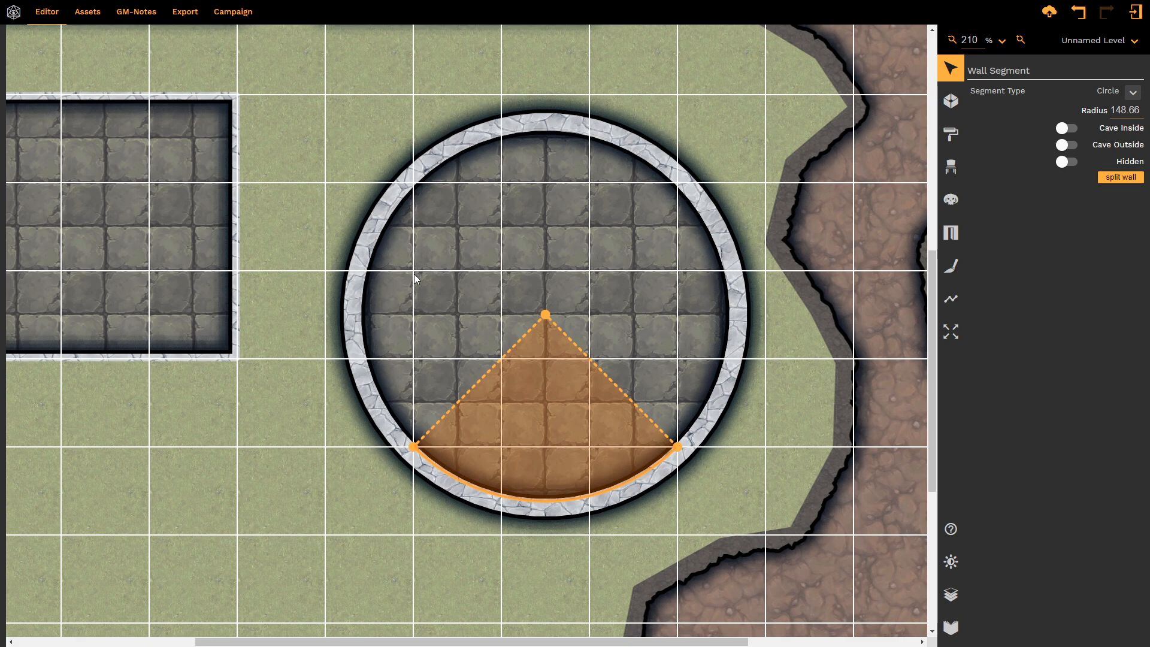
pyautogui.scroll(-2, 414, 274)
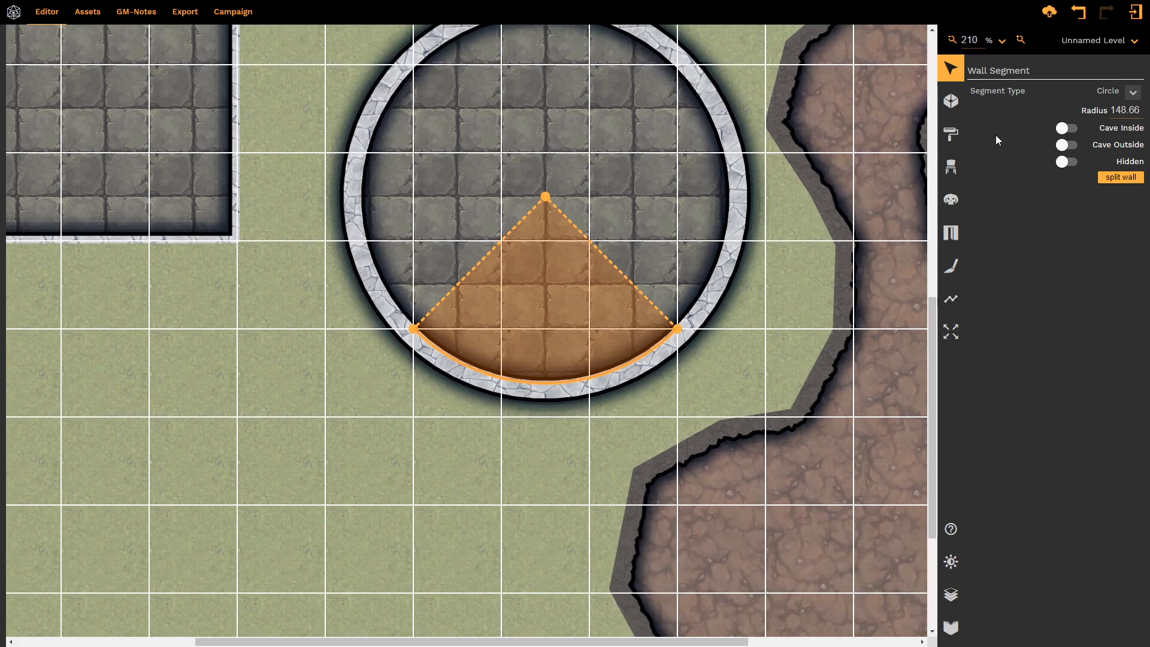
pyautogui.click(1077, 132)
pyautogui.click(1073, 146)
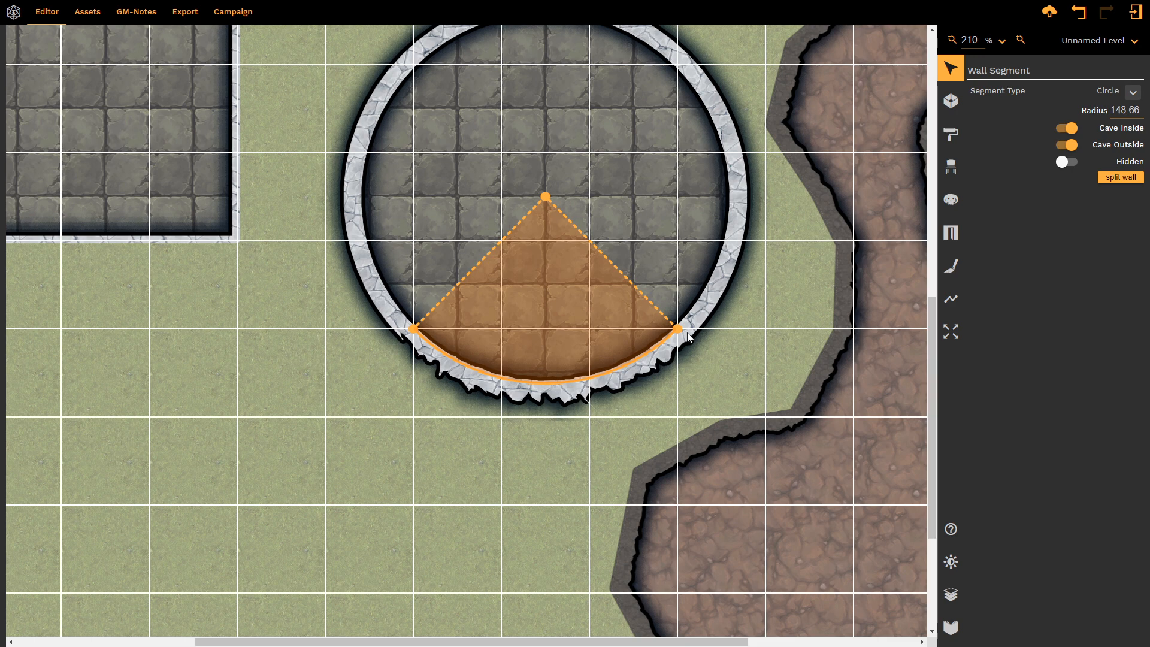
# Try the Cave Outside and Cave Inside options on the Treasure Room's right wall segment
pyautogui.click(733, 197)
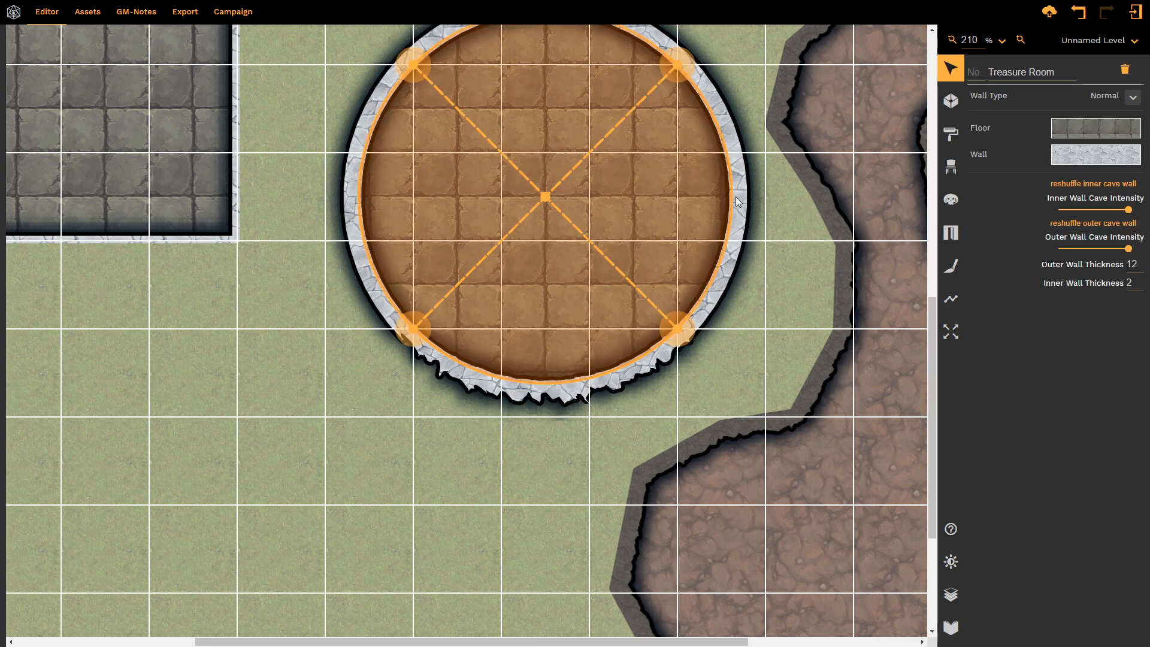
pyautogui.click(733, 197)
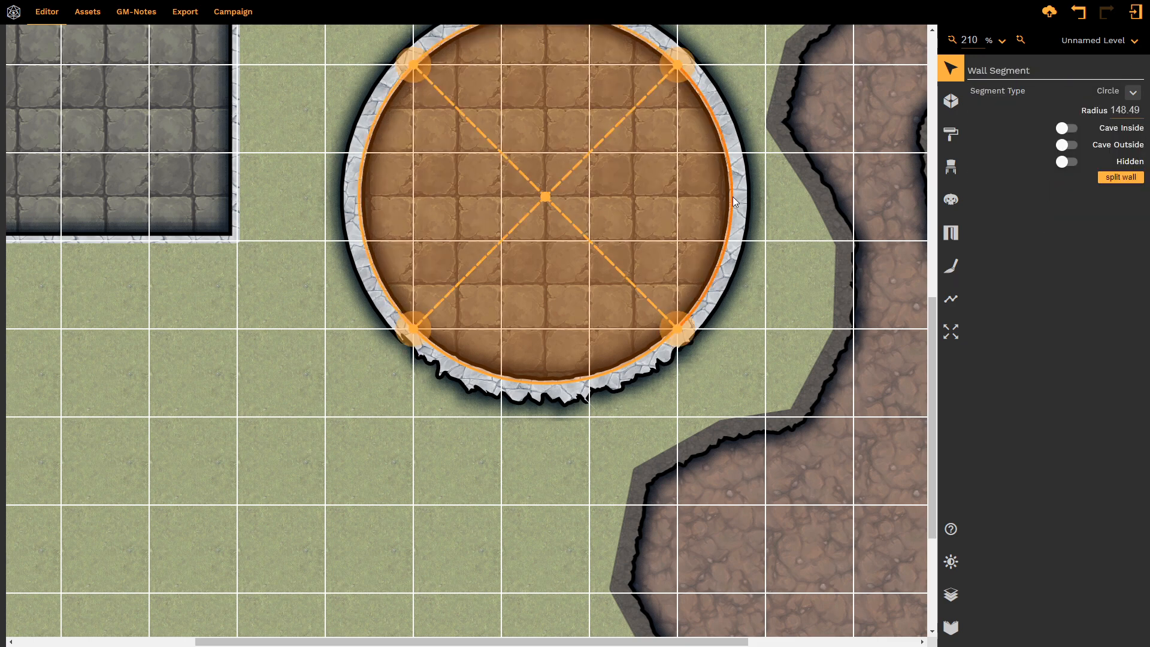
pyautogui.click(1068, 145)
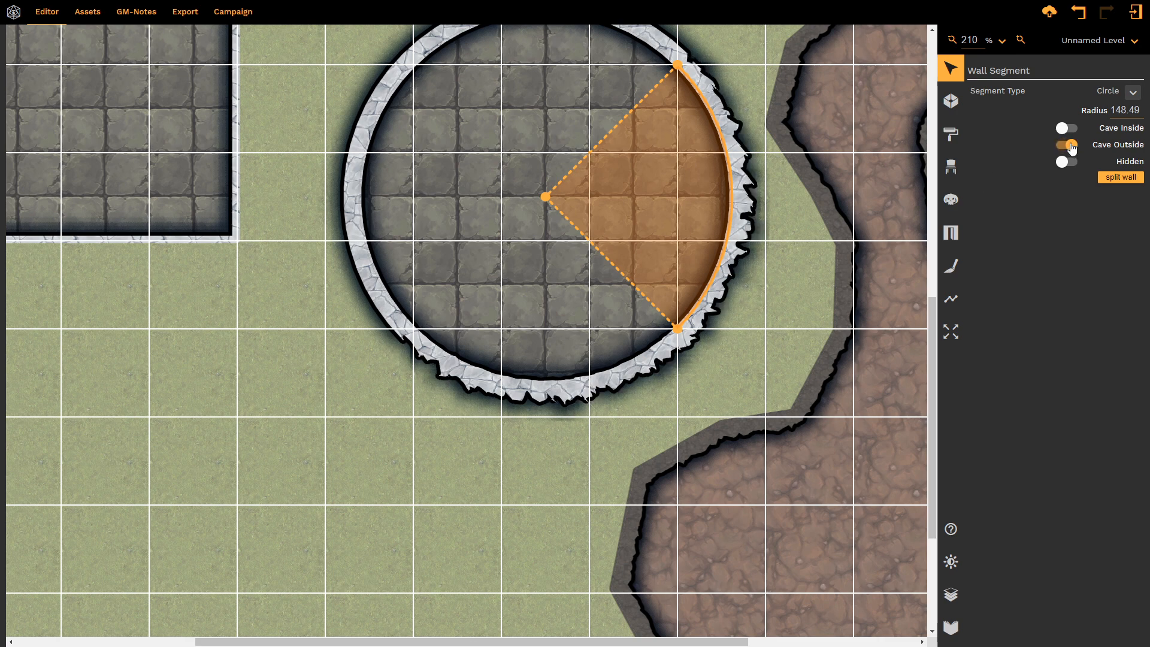
pyautogui.click(1066, 128)
# Turn off Cave Outside and Cave Inside for the Treasure Room's bottom wall segment
pyautogui.click(551, 383)
pyautogui.click(551, 383)
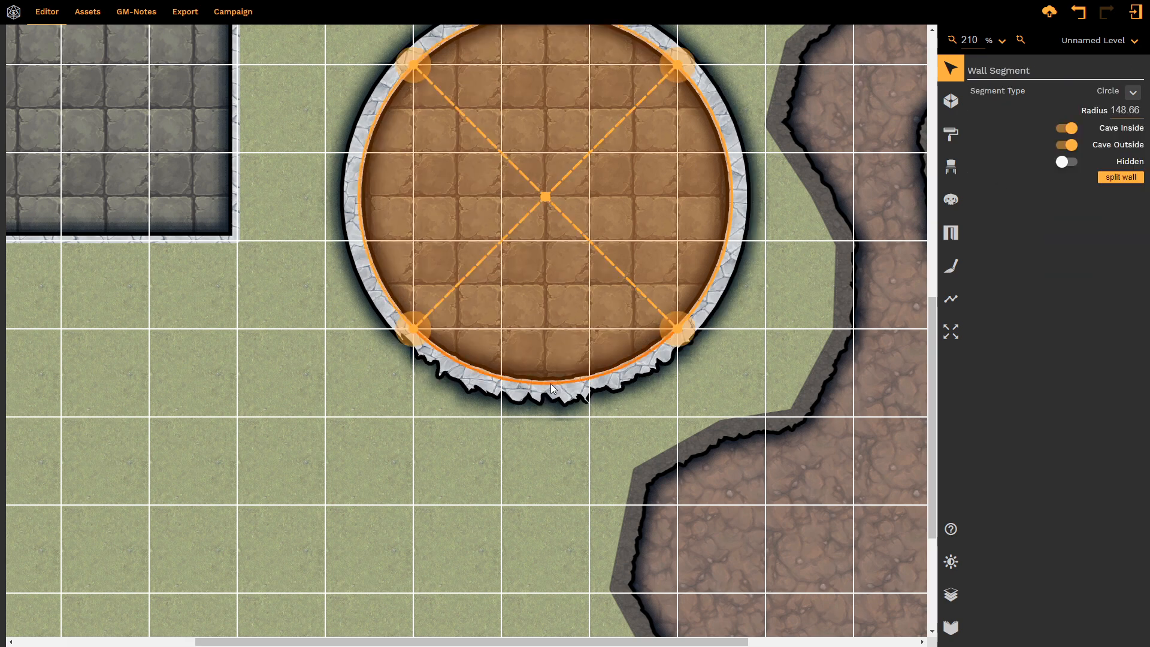
pyautogui.click(551, 383)
pyautogui.click(1066, 144)
pyautogui.click(1065, 128)
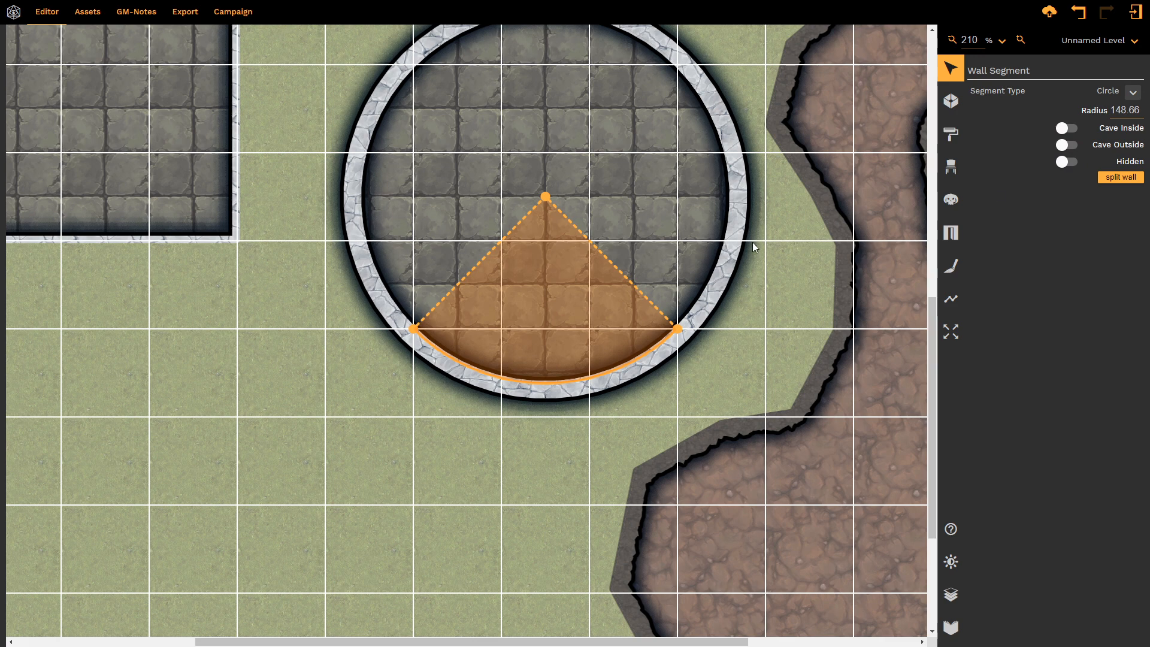
# Hide the right wall segment of the Treasure Room and deselect it
pyautogui.click(732, 242)
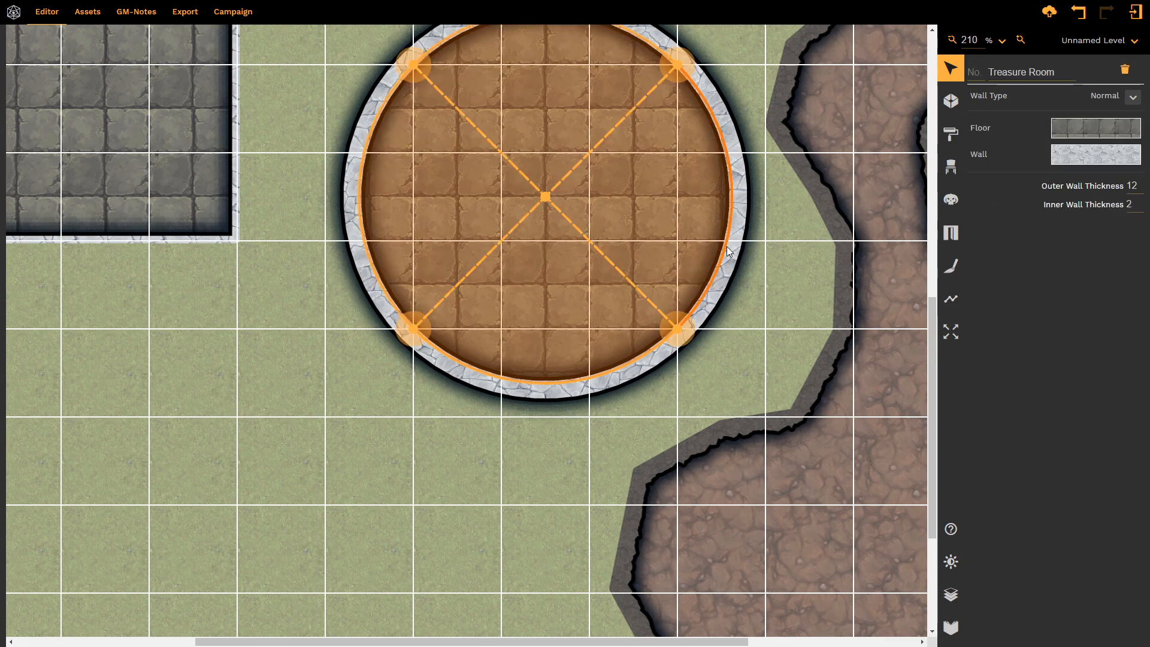
pyautogui.click(727, 246)
pyautogui.click(1070, 163)
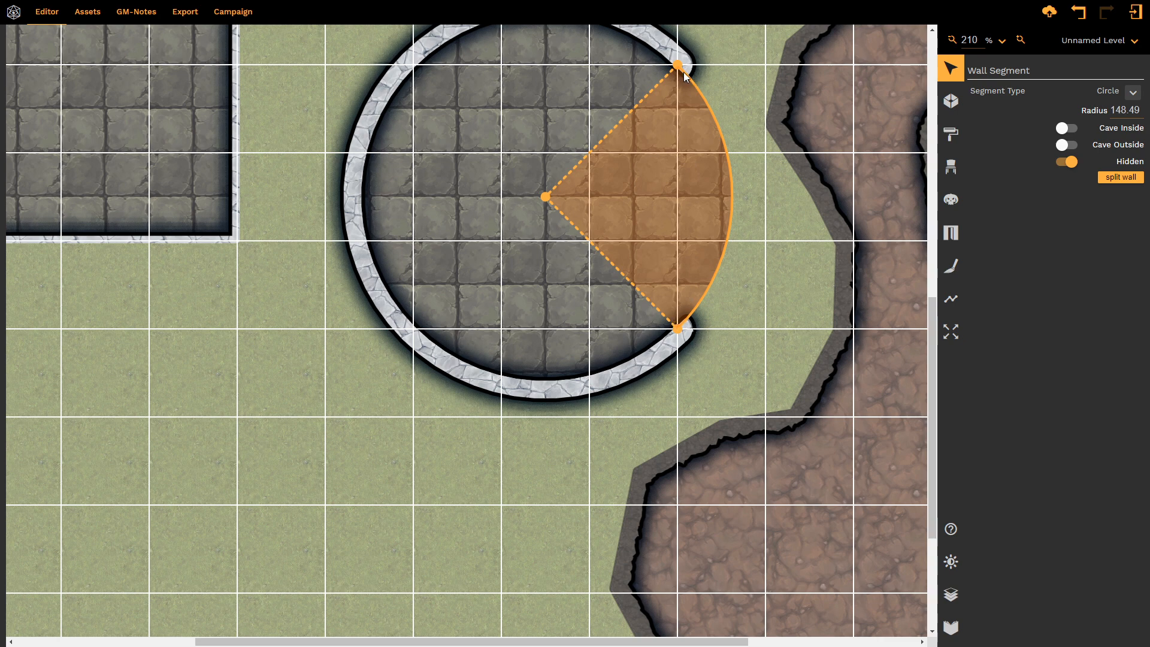
pyautogui.click(785, 258)
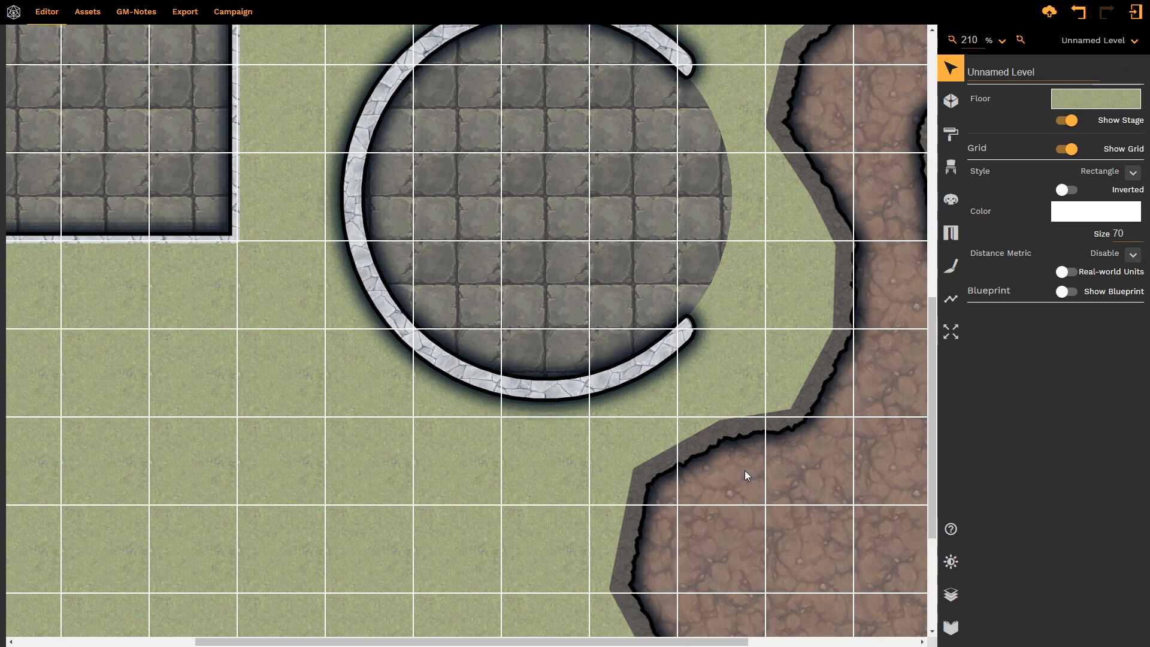
# Hide the short diagonal cave wall segment to the lower right of the Treasure Room
pyautogui.click(829, 379)
pyautogui.click(818, 369)
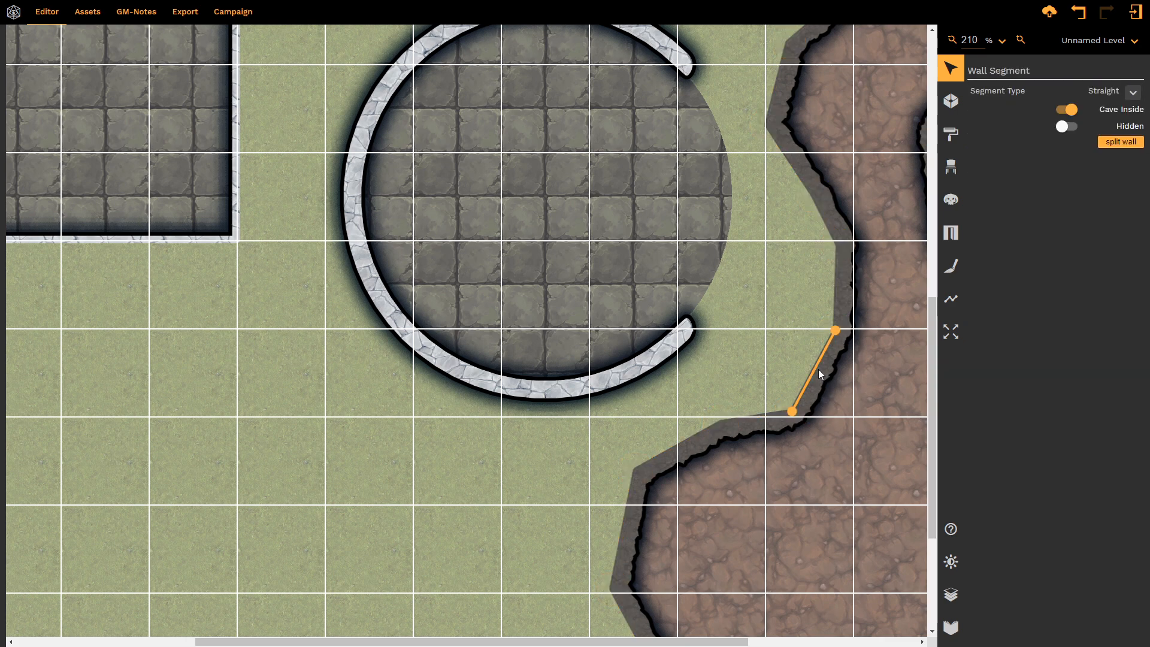
pyautogui.click(1065, 126)
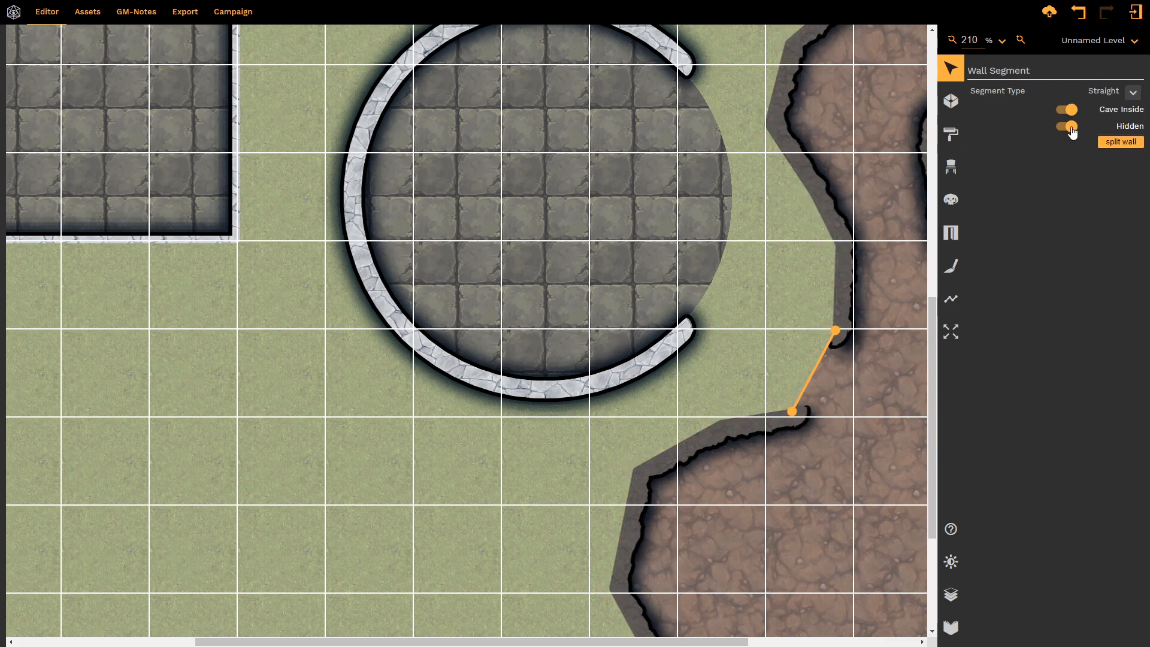
pyautogui.click(801, 295)
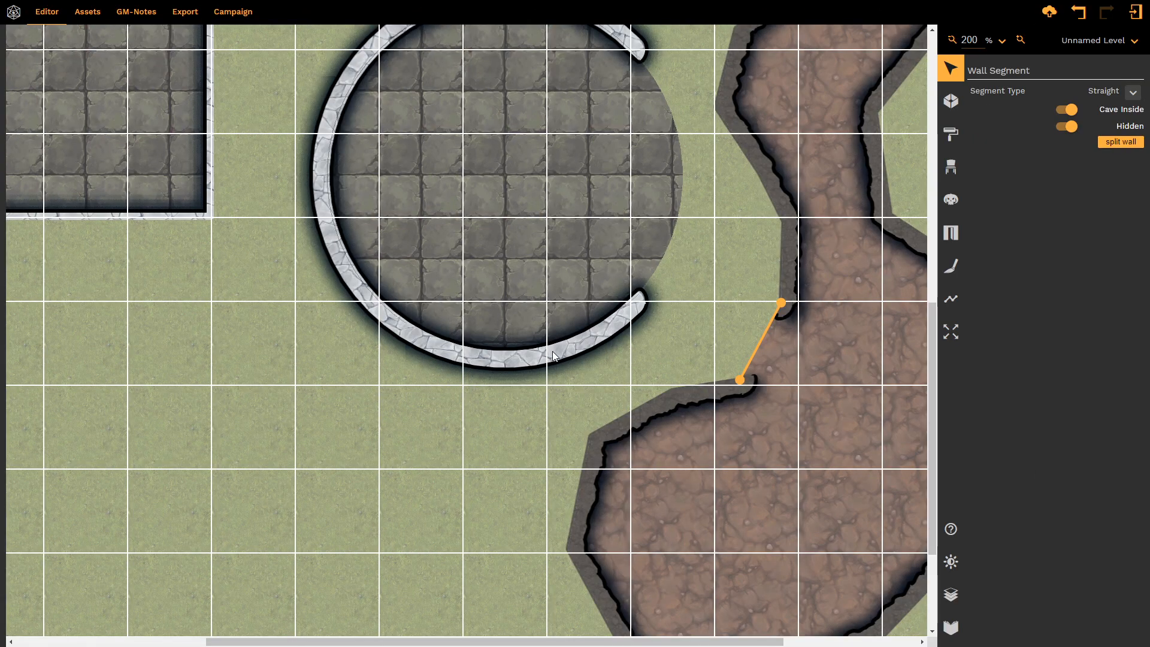
# Set the segment type of the Treasure Room's bottom wall to Straight
pyautogui.click(502, 329)
pyautogui.click(499, 352)
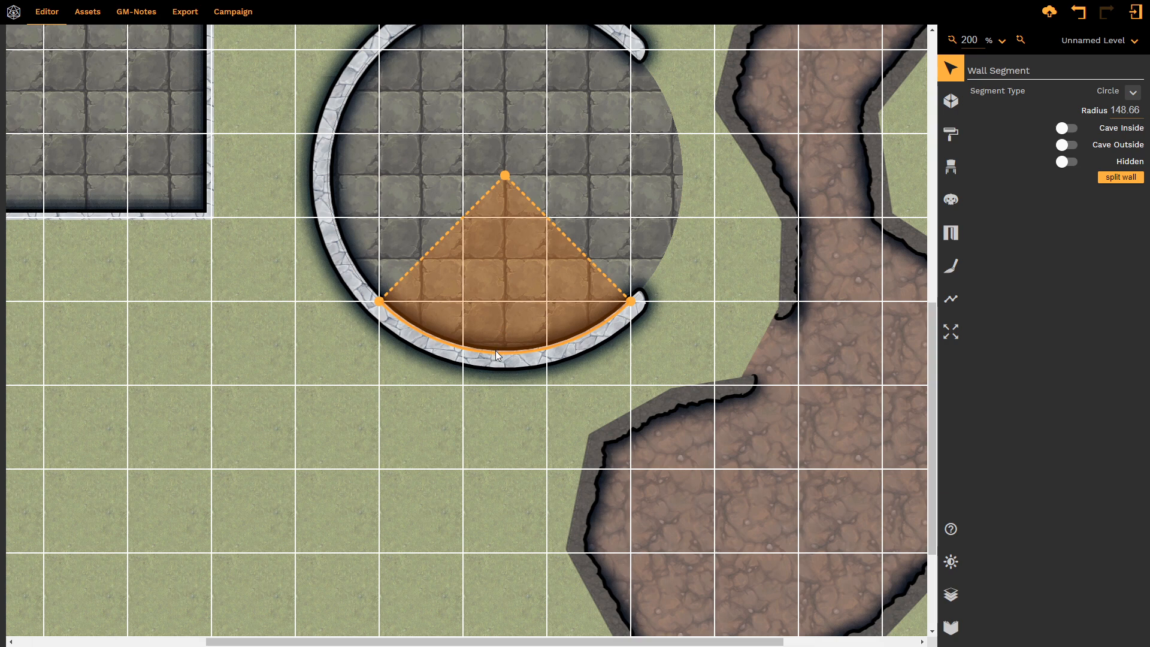
pyautogui.click(1132, 92)
pyautogui.click(1111, 126)
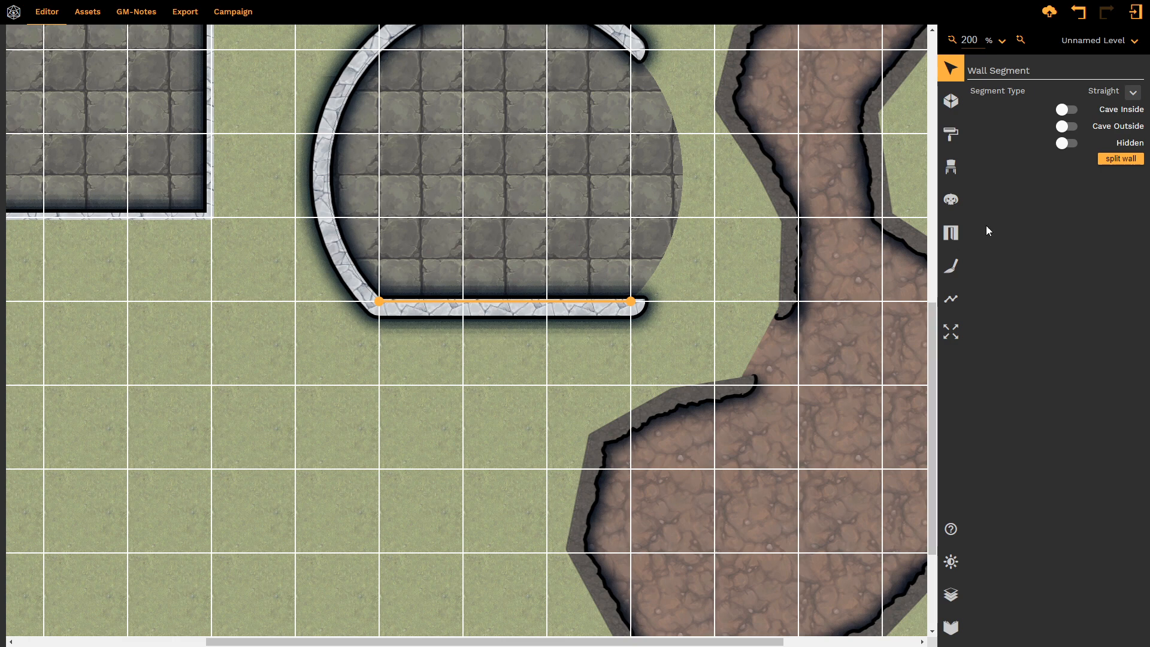
# Split the Treasure Room's straight bottom wall and move the new wall point half a grid square to the right
pyautogui.click(1120, 160)
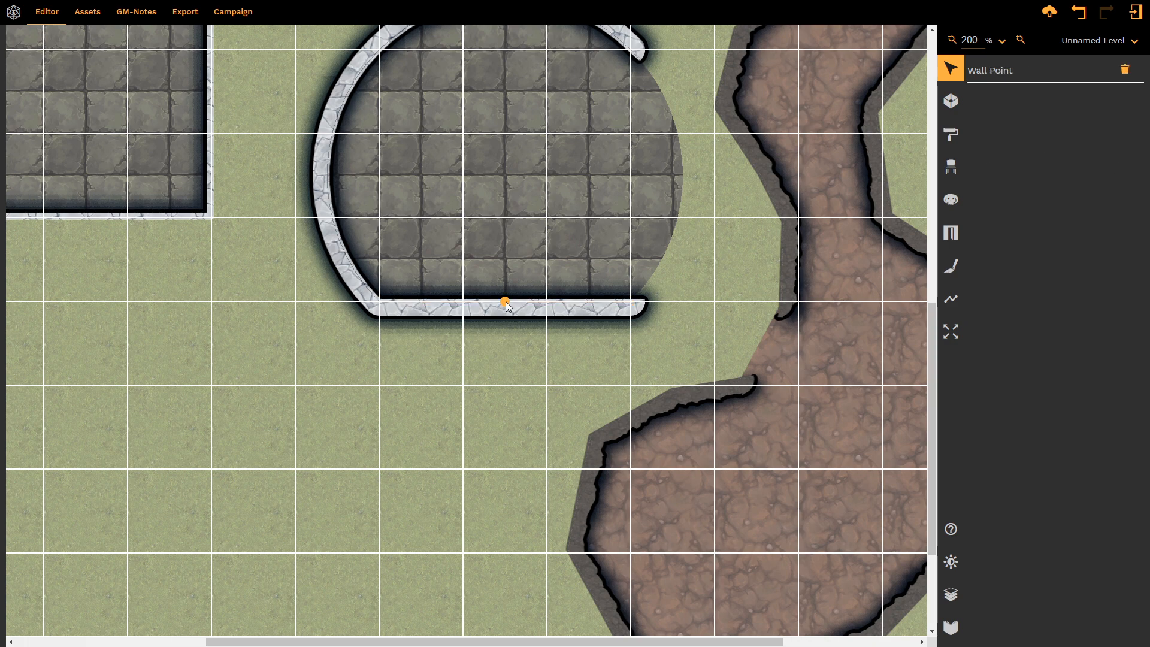
pyautogui.click(508, 284)
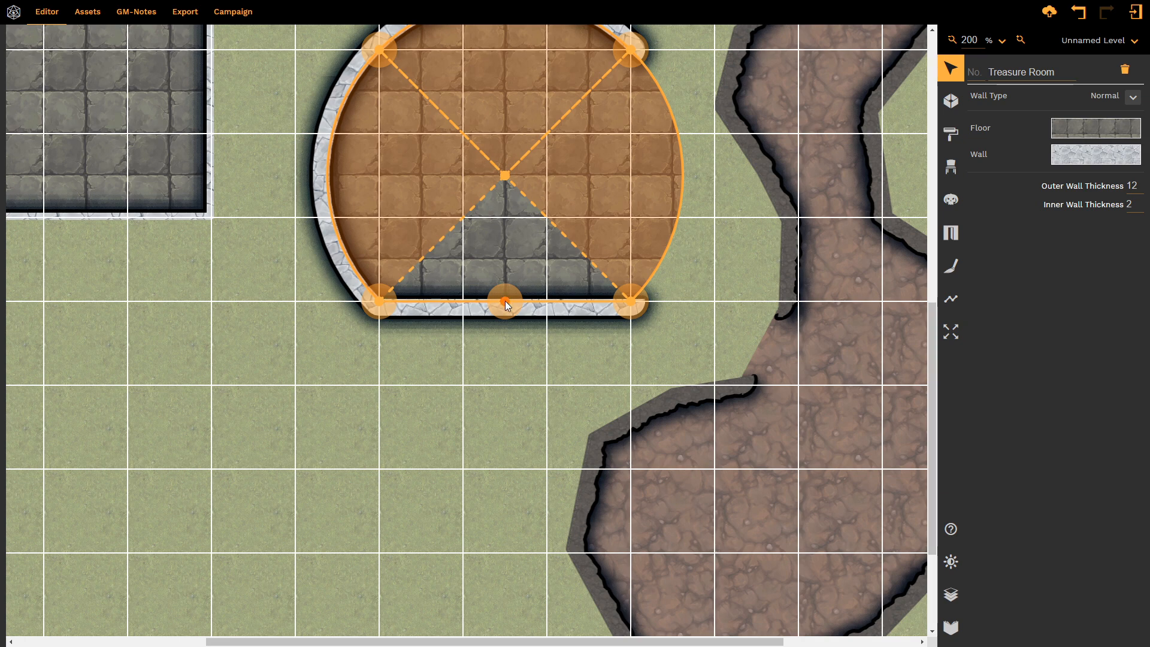
pyautogui.moveTo(505, 301)
pyautogui.mouseDown()
pyautogui.moveTo(464, 386)
pyautogui.moveTo(467, 310)
pyautogui.moveTo(524, 304)
pyautogui.mouseUp()
pyautogui.click(523, 303)
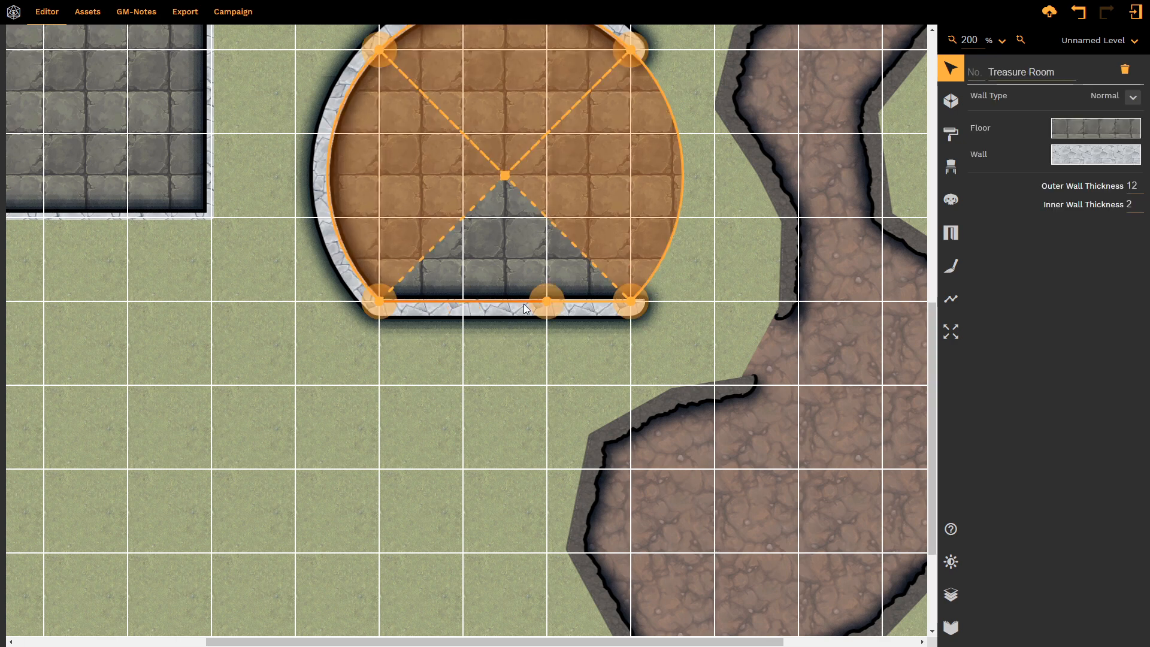
# Set the short right part of the split bottom wall to the Circle segment type
pyautogui.click(589, 305)
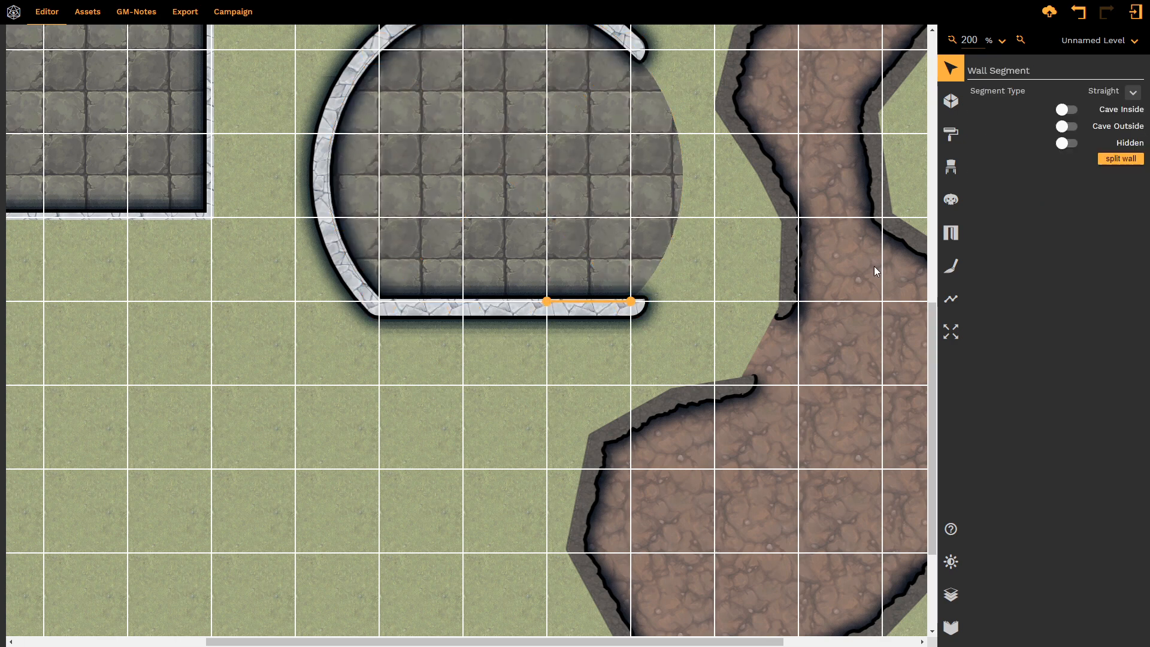
pyautogui.click(1132, 91)
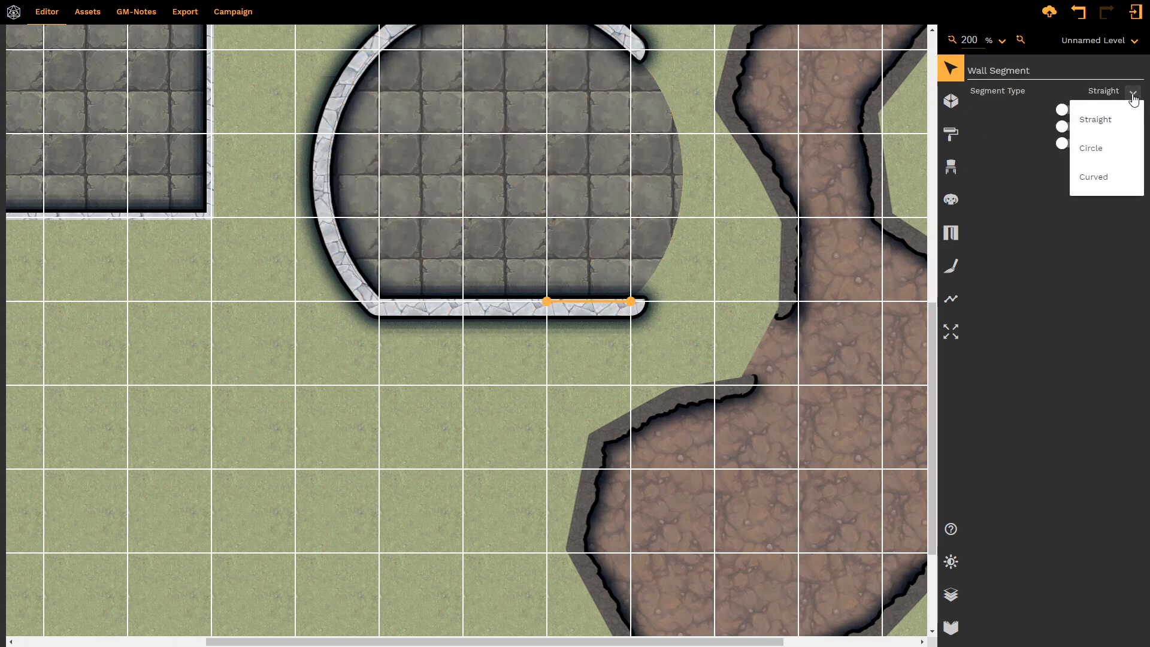
pyautogui.click(1111, 146)
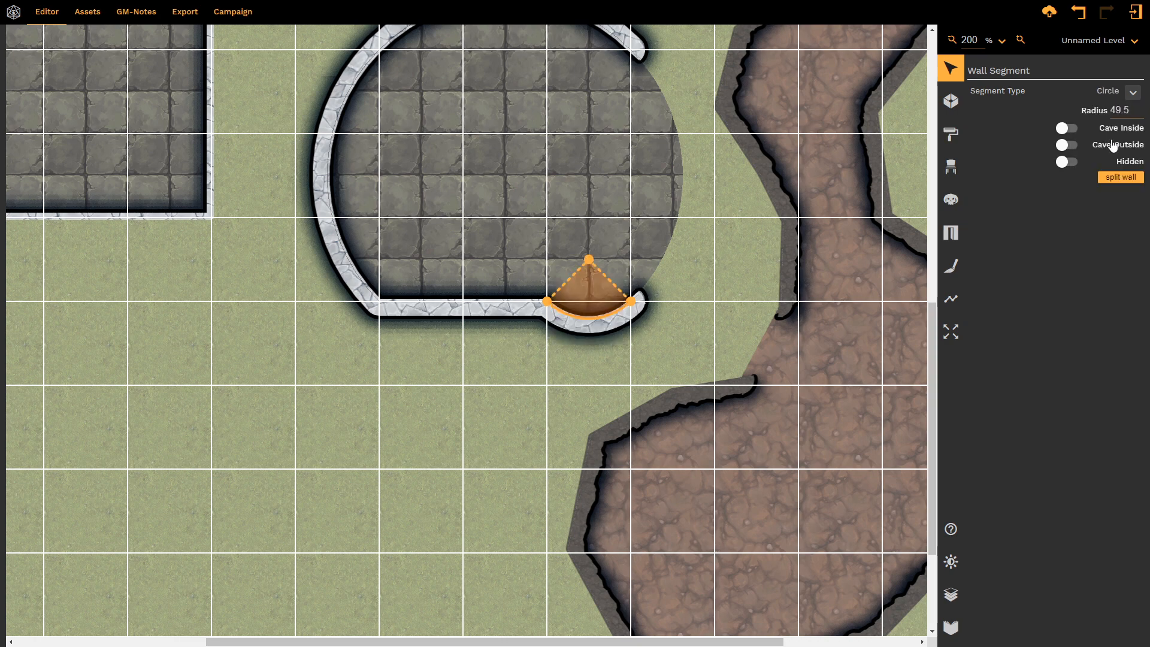
pyautogui.click(1131, 93)
# Set the longer left part of the split bottom wall to the Circle segment type
pyautogui.click(525, 271)
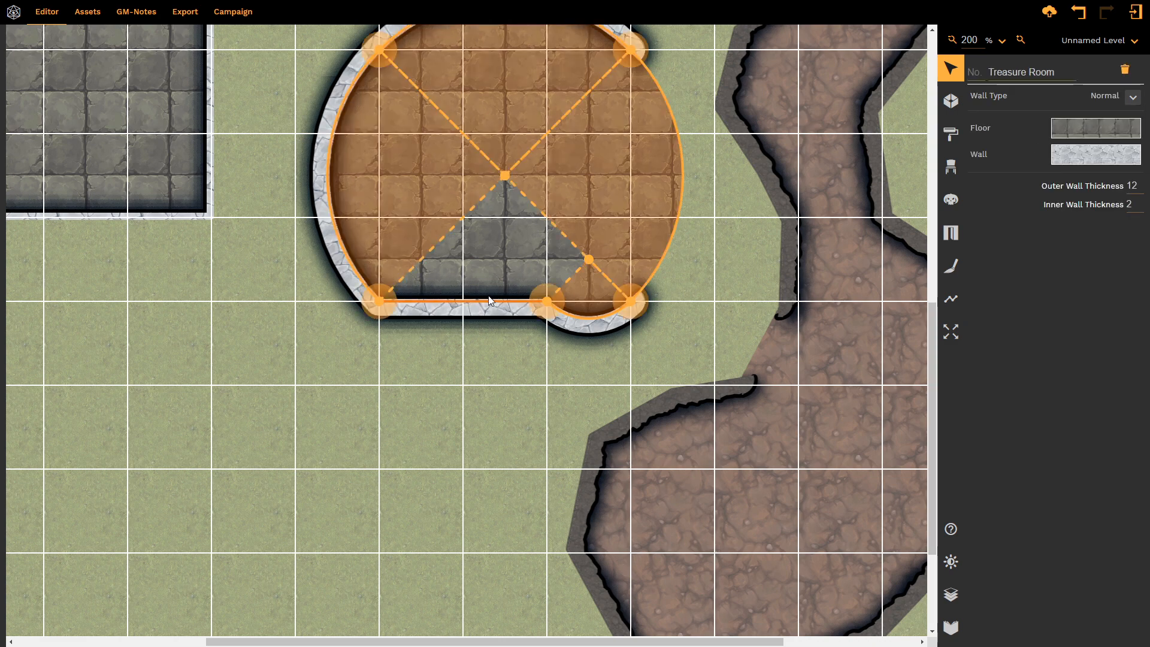
pyautogui.click(483, 303)
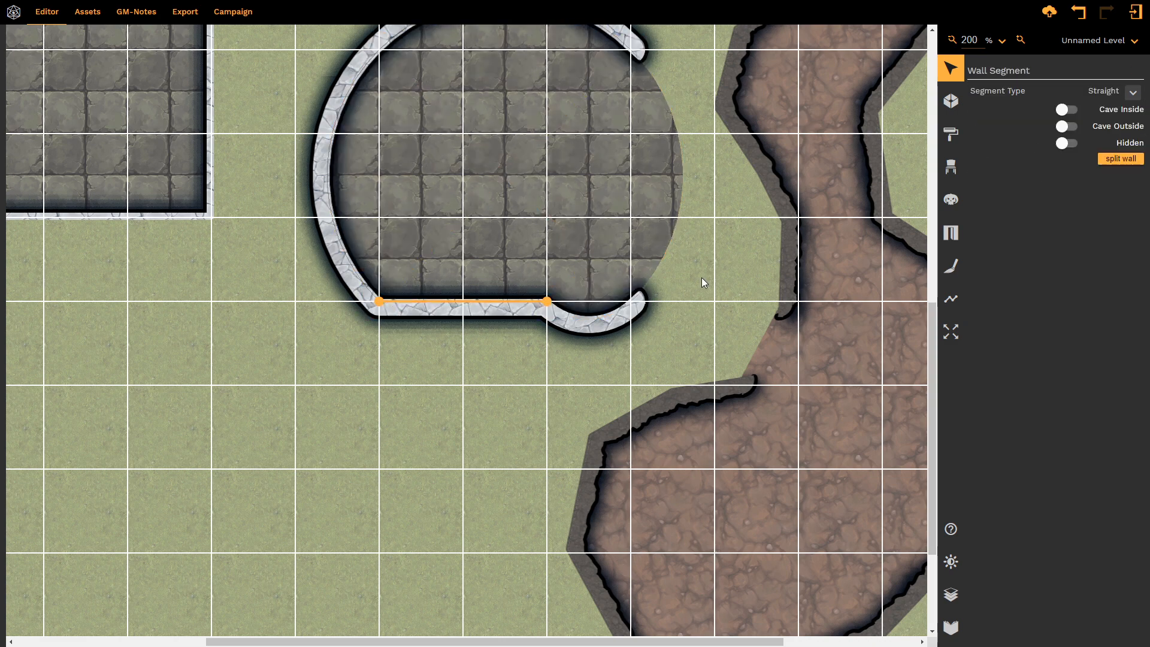
pyautogui.click(1132, 92)
pyautogui.click(1100, 149)
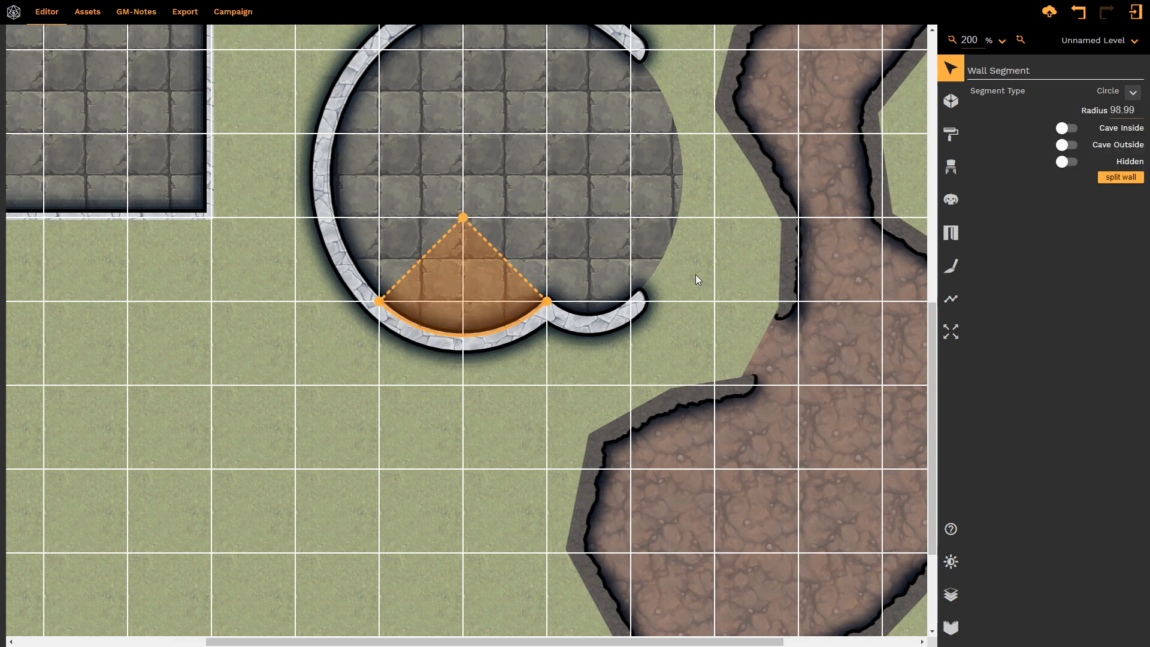
# Delete the wall point between the two circular parts of the Treasure Room's bottom wall
pyautogui.click(567, 279)
pyautogui.click(546, 301)
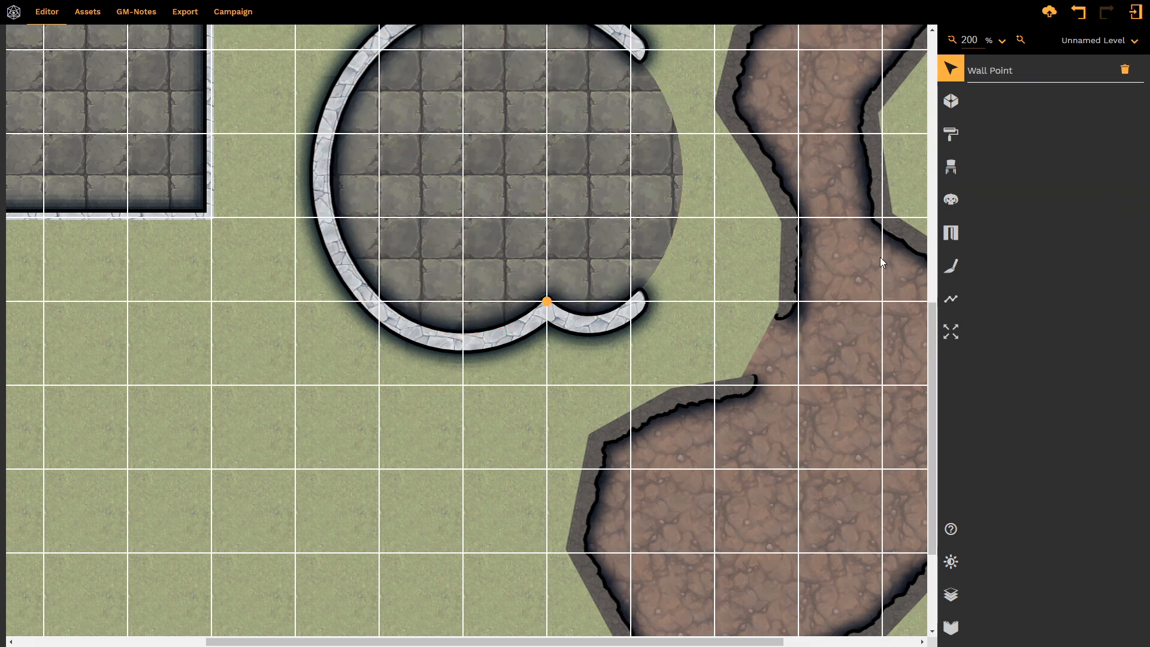
pyautogui.click(1124, 72)
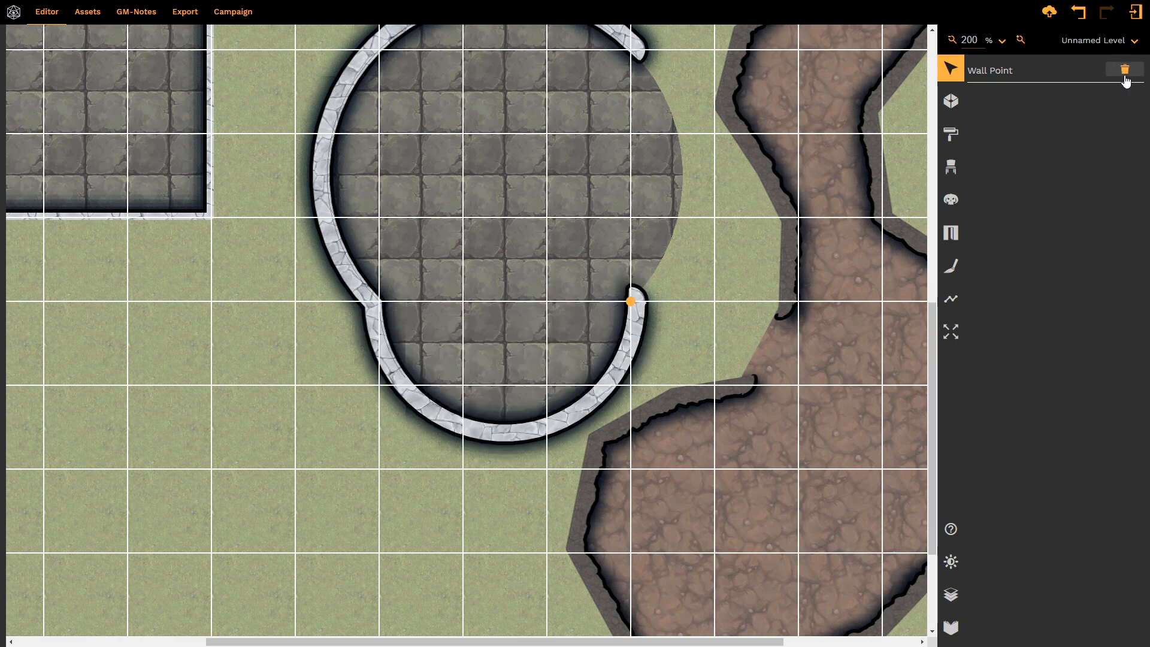
# Set the merged bottom wall of the Treasure Room to Straight and back to Circle to restore its round shape
pyautogui.click(506, 336)
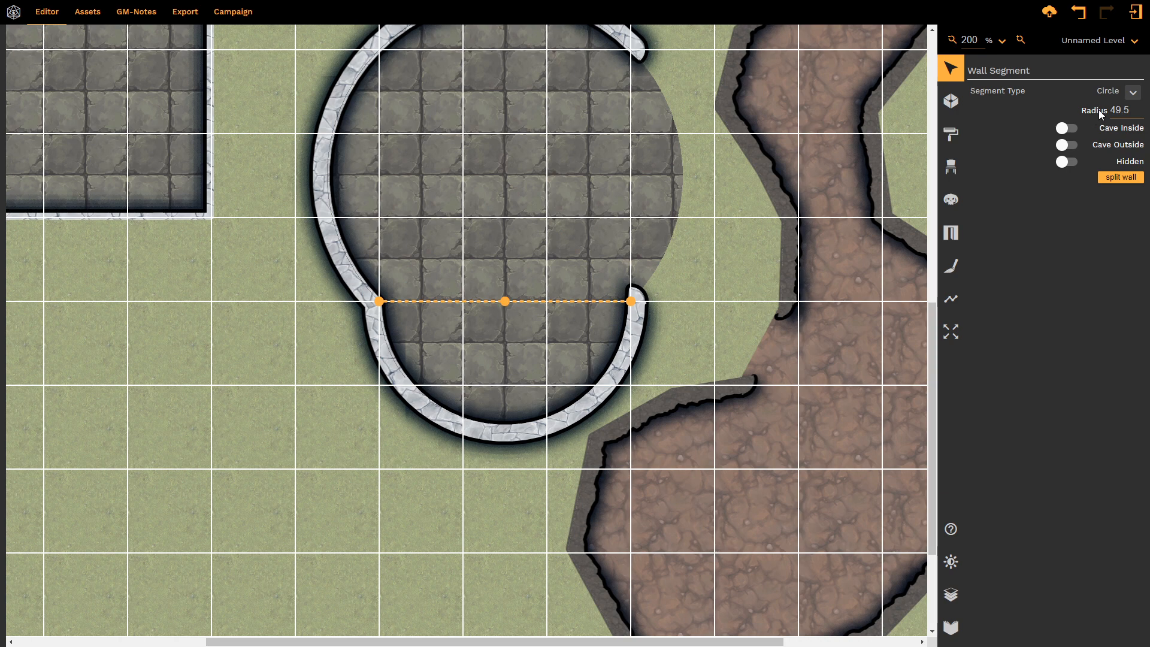
pyautogui.click(1132, 93)
pyautogui.click(1116, 119)
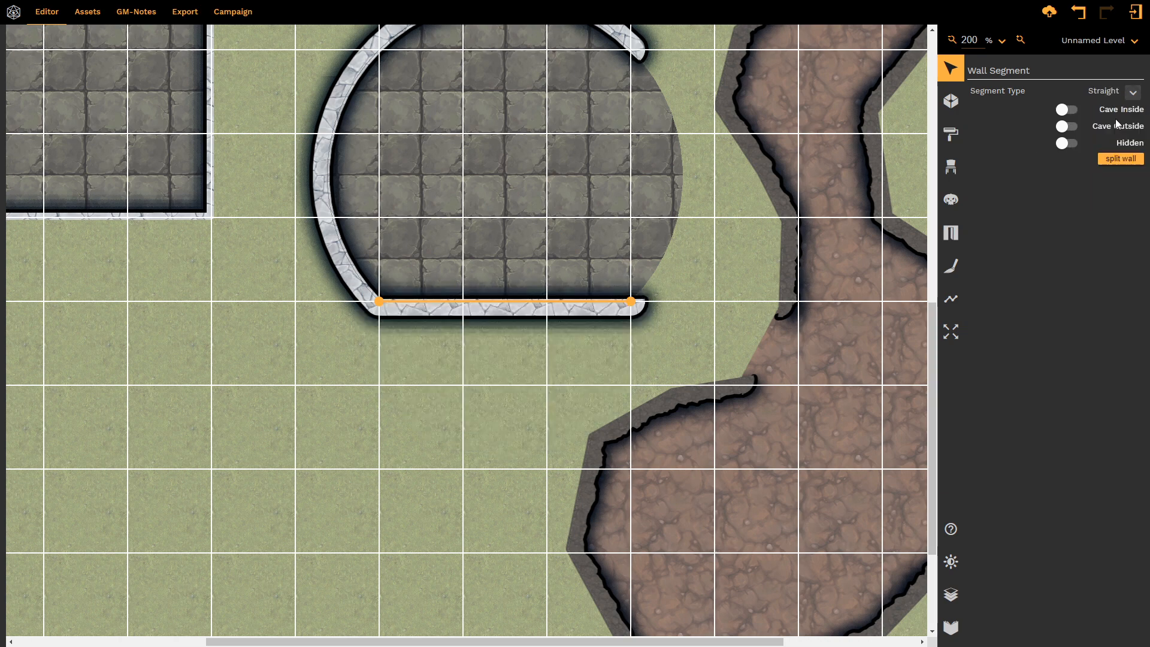
pyautogui.click(508, 276)
pyautogui.click(501, 304)
pyautogui.click(1132, 92)
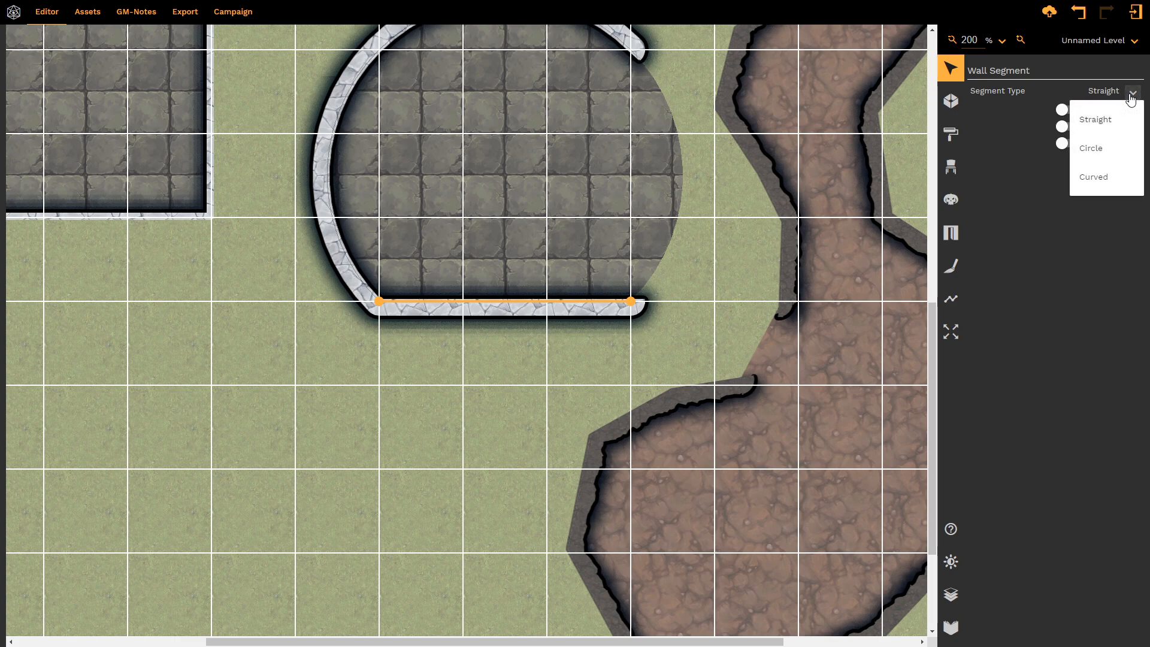
pyautogui.click(1100, 147)
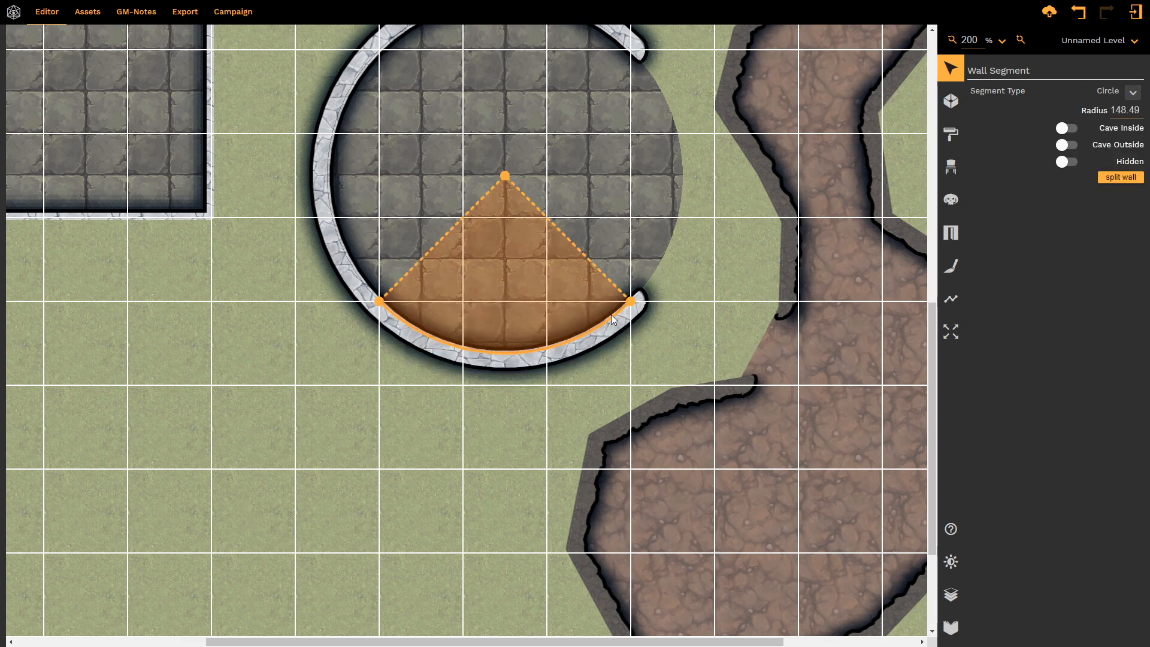
# Set the Treasure Room's bottom wall to Straight again and split it at its midpoint
pyautogui.click(1131, 93)
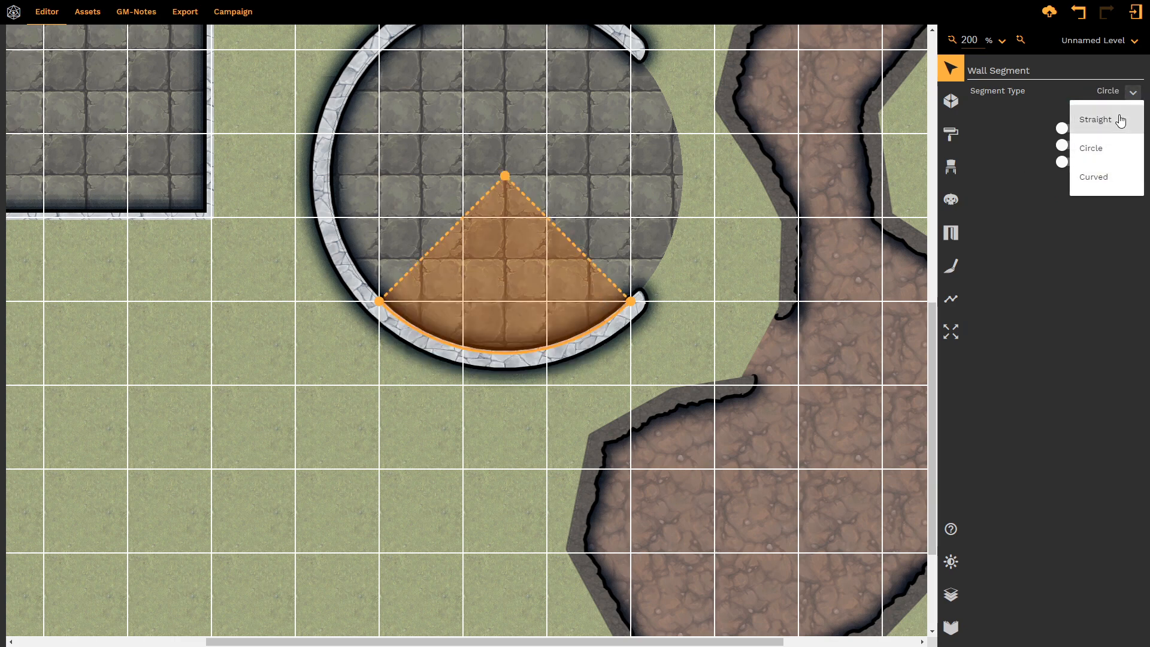
pyautogui.click(1115, 118)
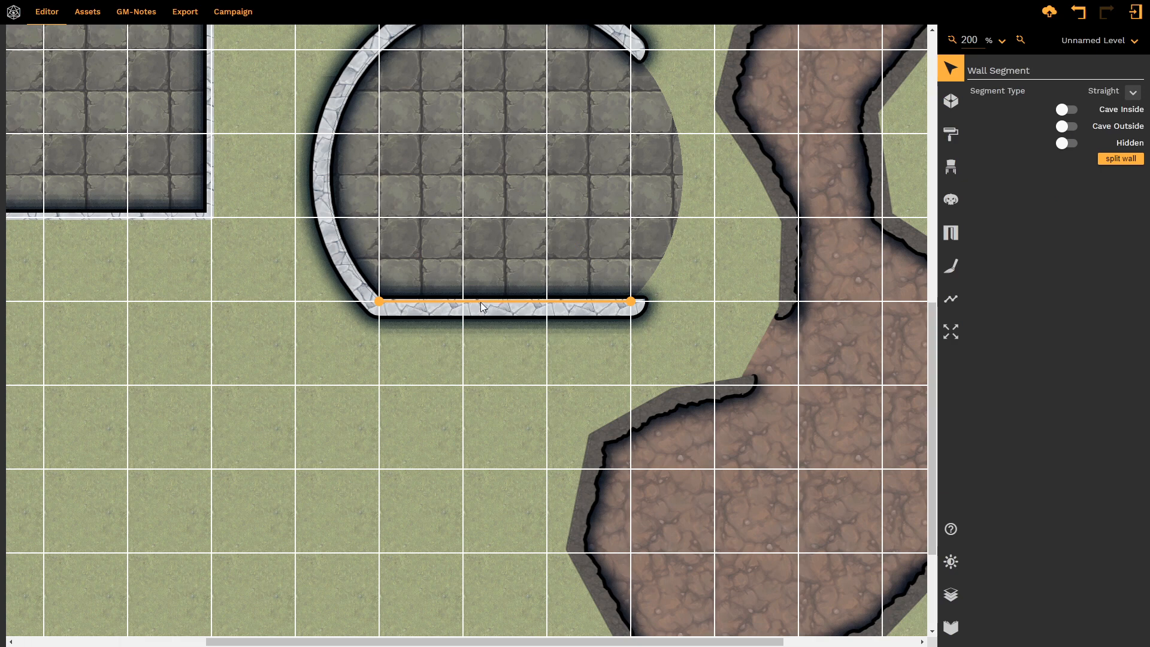
pyautogui.click(1115, 159)
pyautogui.click(562, 298)
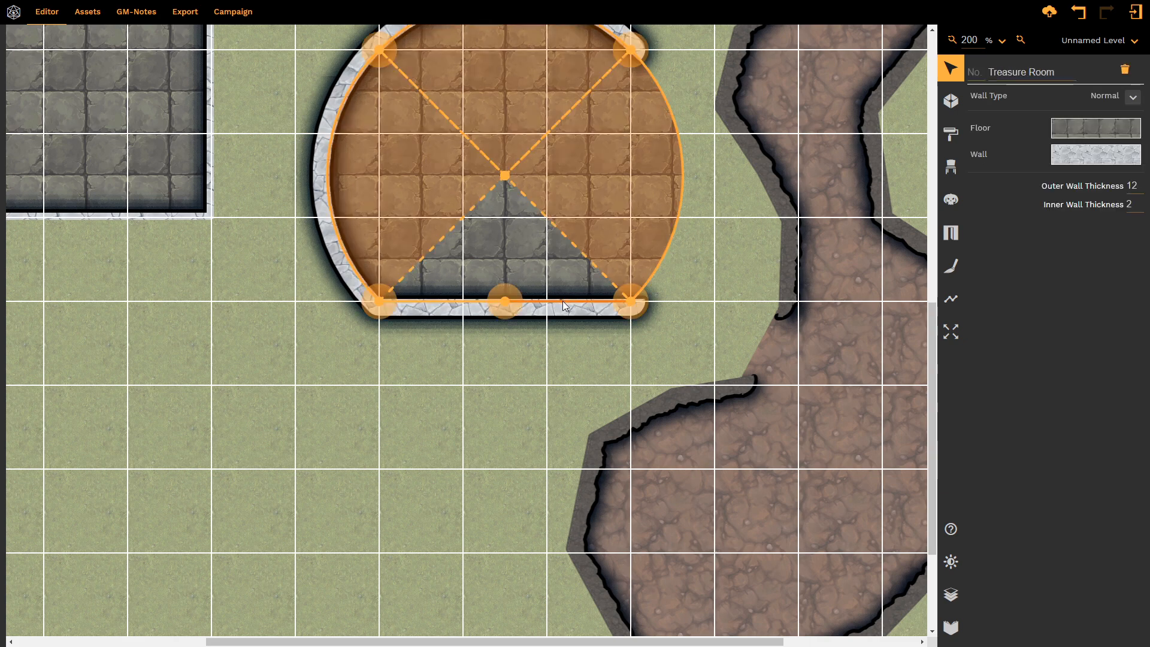
# Split the right half of the Treasure Room's bottom wall and move both wall points onto grid lines one square apart, centred
pyautogui.click(562, 301)
pyautogui.click(1105, 159)
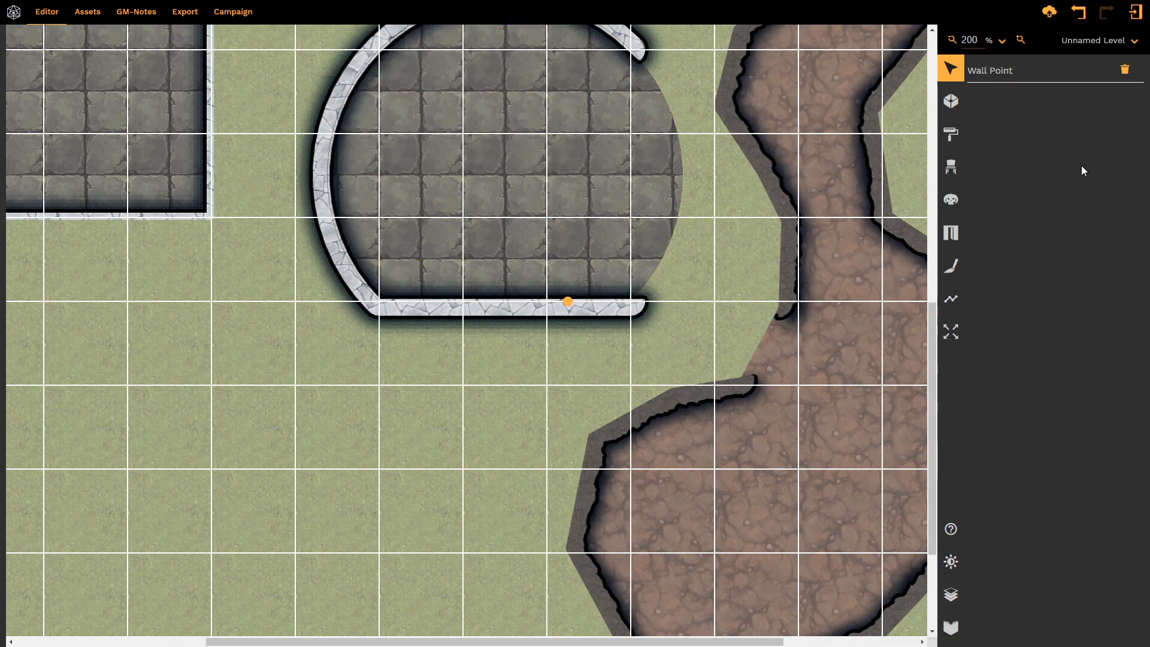
pyautogui.click(454, 300)
pyautogui.moveTo(505, 301); pyautogui.dragTo(470, 300)
pyautogui.moveTo(564, 301); pyautogui.dragTo(548, 300)
# Split the one-square middle segment of the bottom wall and move its new point one square below the segment's left end
pyautogui.click(517, 303)
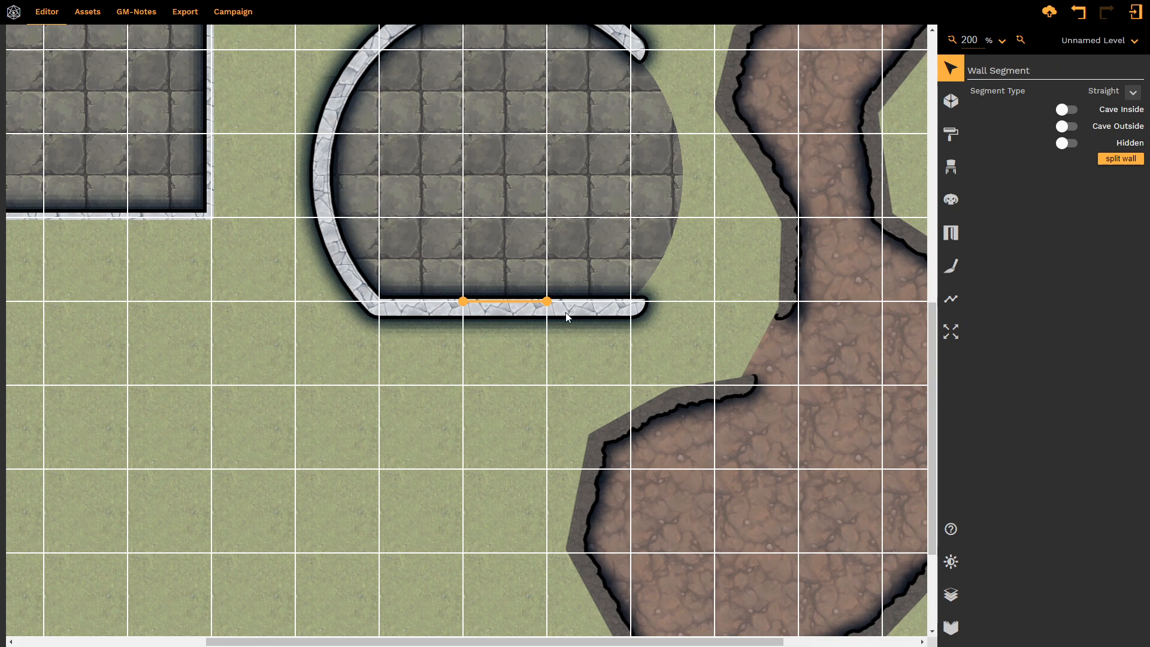
pyautogui.click(1112, 159)
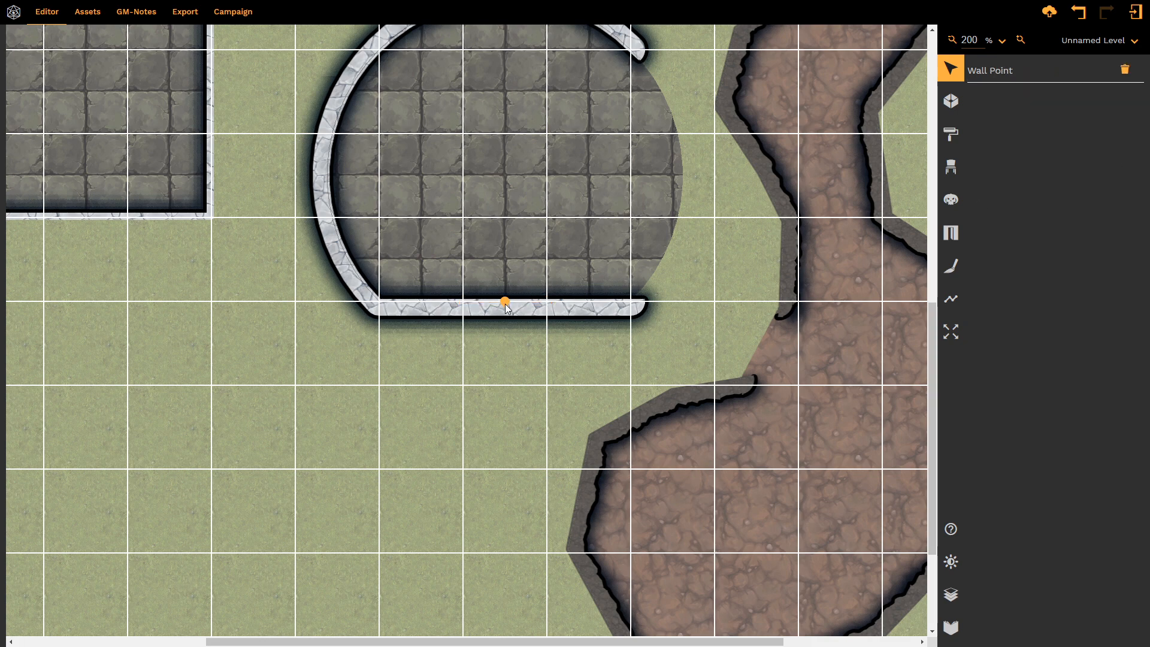
pyautogui.moveTo(505, 303); pyautogui.dragTo(501, 348)
# Split the diagonal wall segment and move its new point to the lower right grid corner, forming a one-square alcove
pyautogui.click(509, 340)
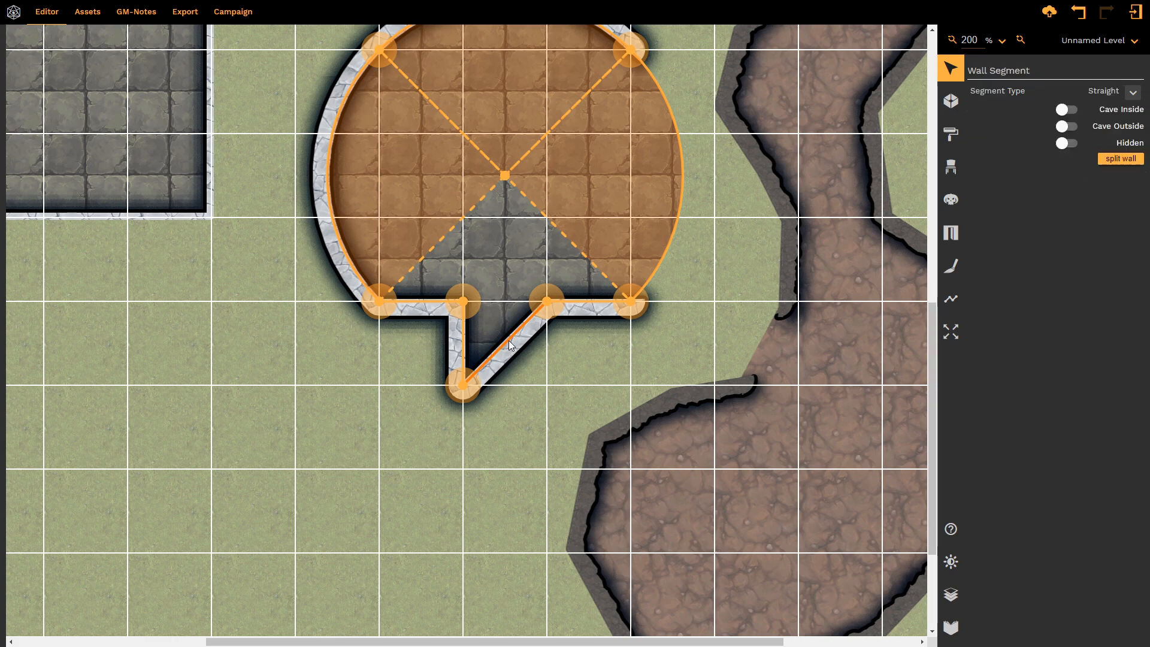
pyautogui.click(1114, 169)
pyautogui.moveTo(506, 348); pyautogui.dragTo(543, 383)
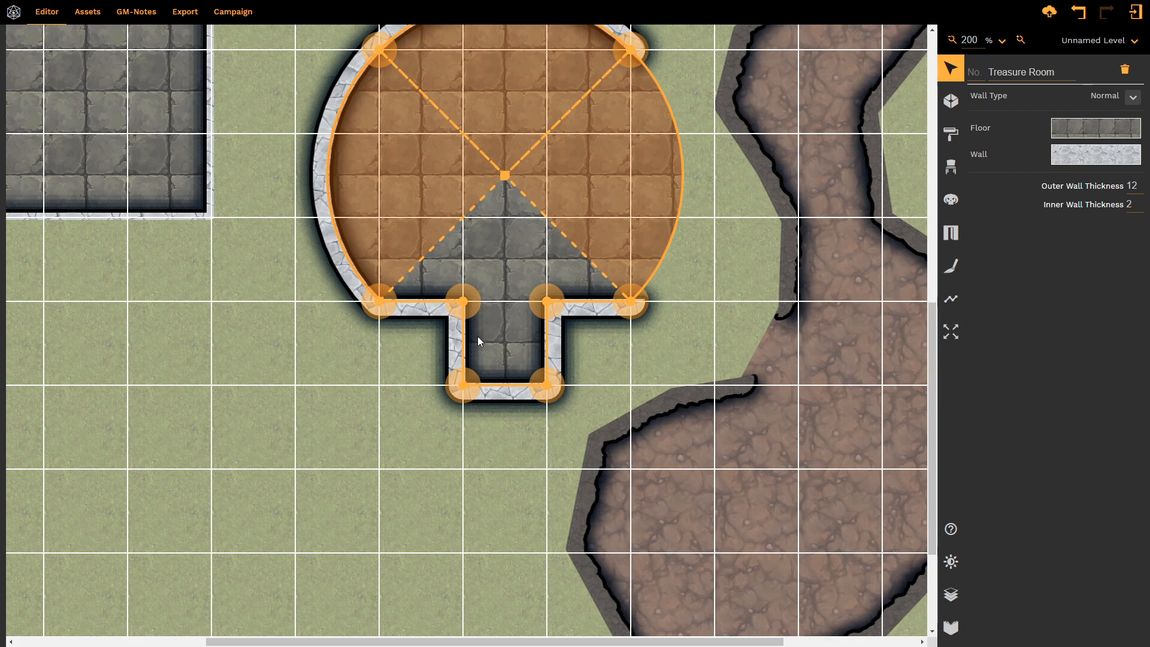
# Delete the alcove's four wall points to merge the Treasure Room's bottom wall into a single straight segment
pyautogui.click(464, 384)
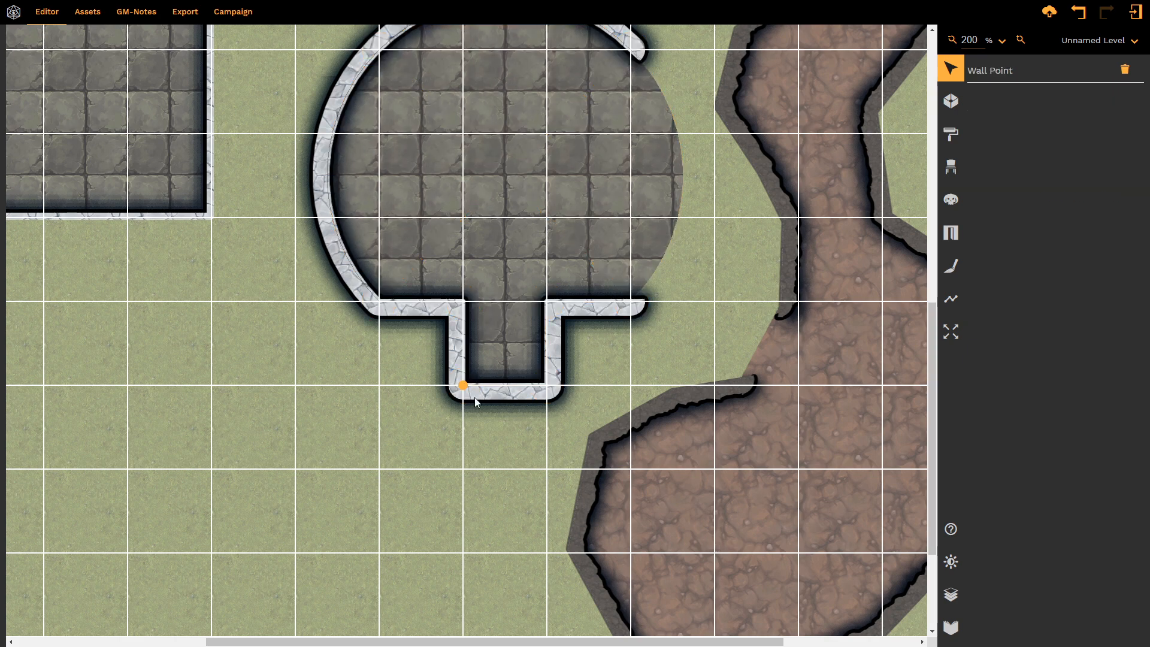
pyautogui.click(1125, 70)
pyautogui.click(1125, 70)
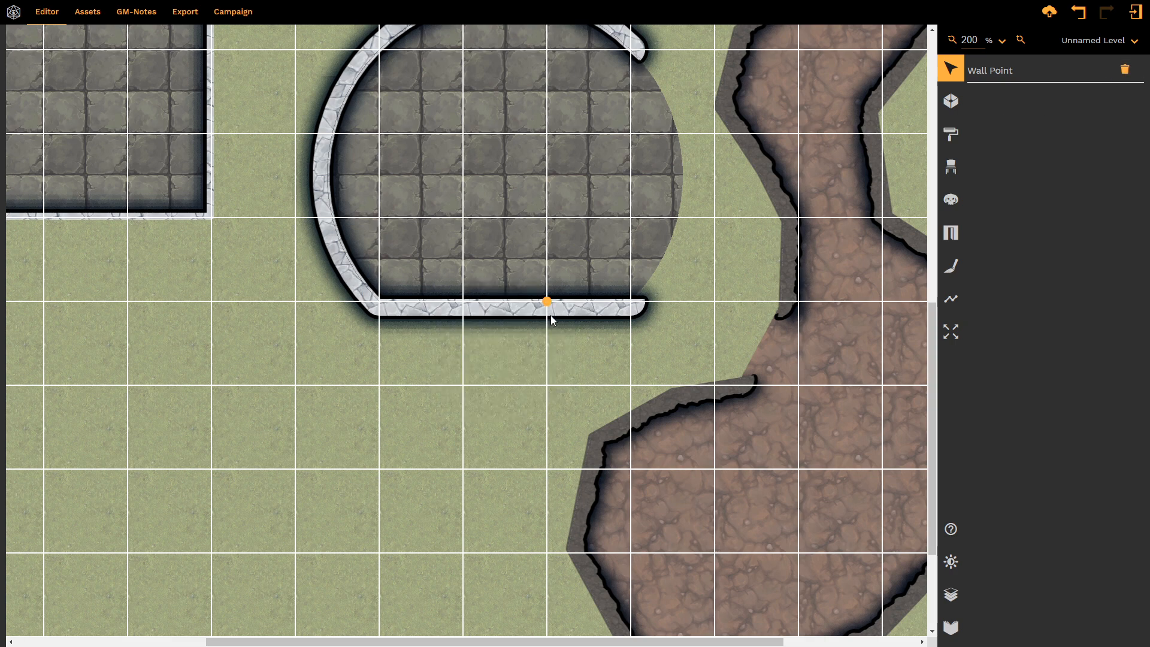
pyautogui.press('Delete')
pyautogui.click(463, 303)
pyautogui.click(464, 303)
pyautogui.press('Delete')
# Set the Treasure Room's merged bottom wall to the Circle segment type
pyautogui.click(519, 316)
pyautogui.click(520, 310)
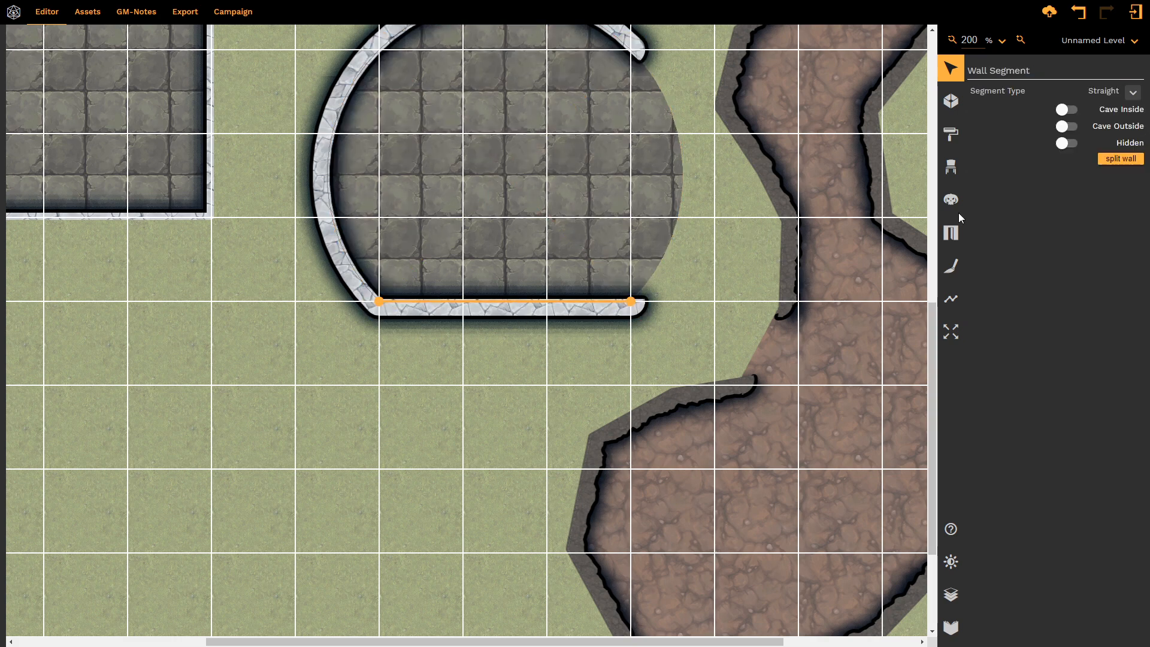
pyautogui.click(1132, 92)
pyautogui.click(1094, 148)
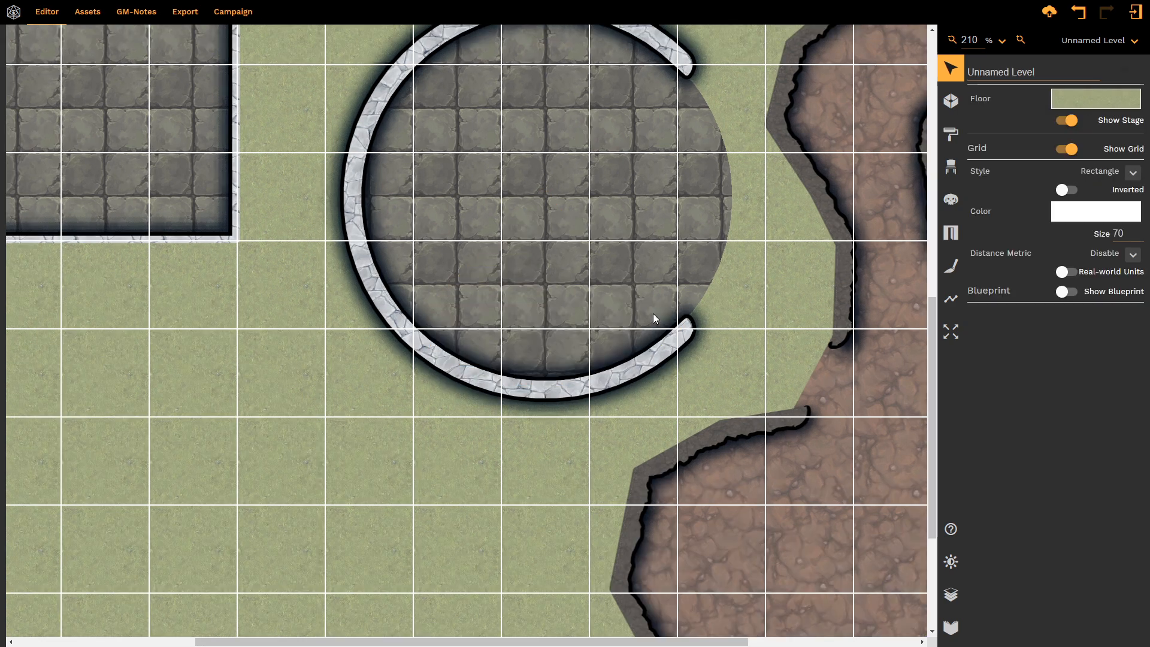
pyautogui.scroll(-5, 568, 283)
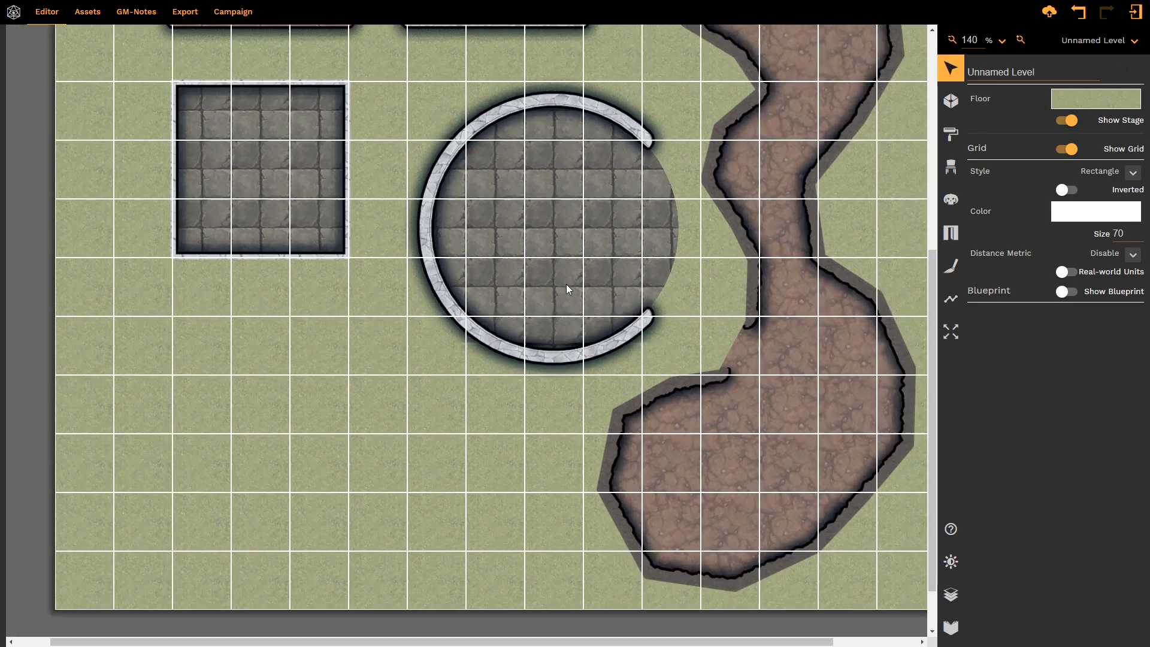
pyautogui.scroll(3, 478, 290)
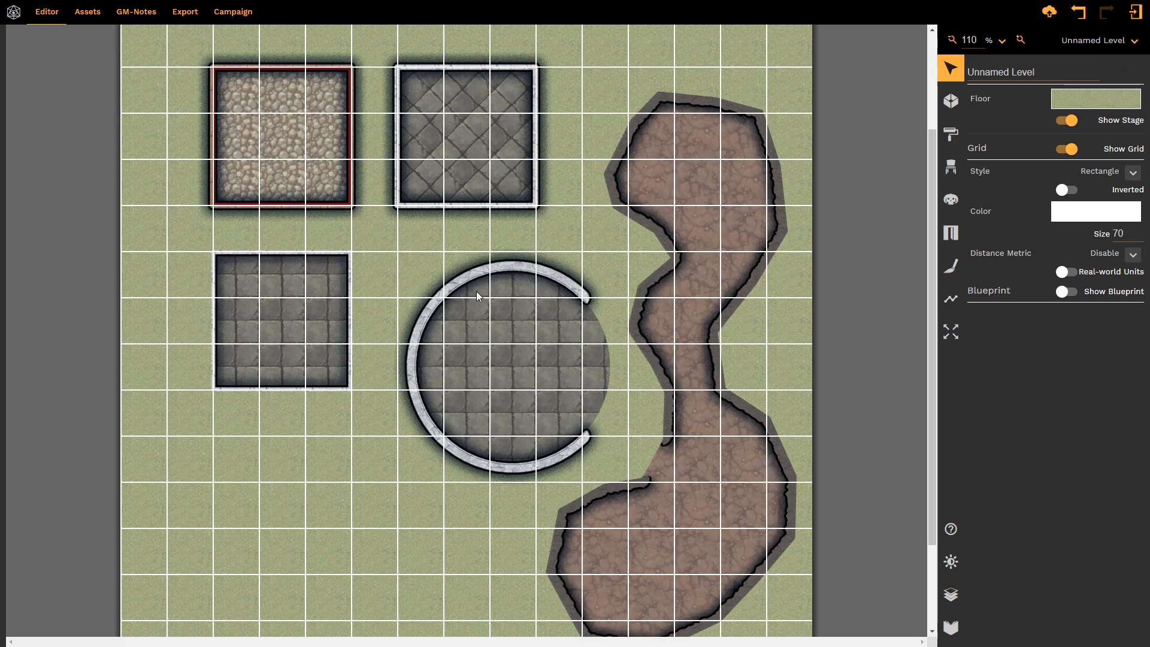